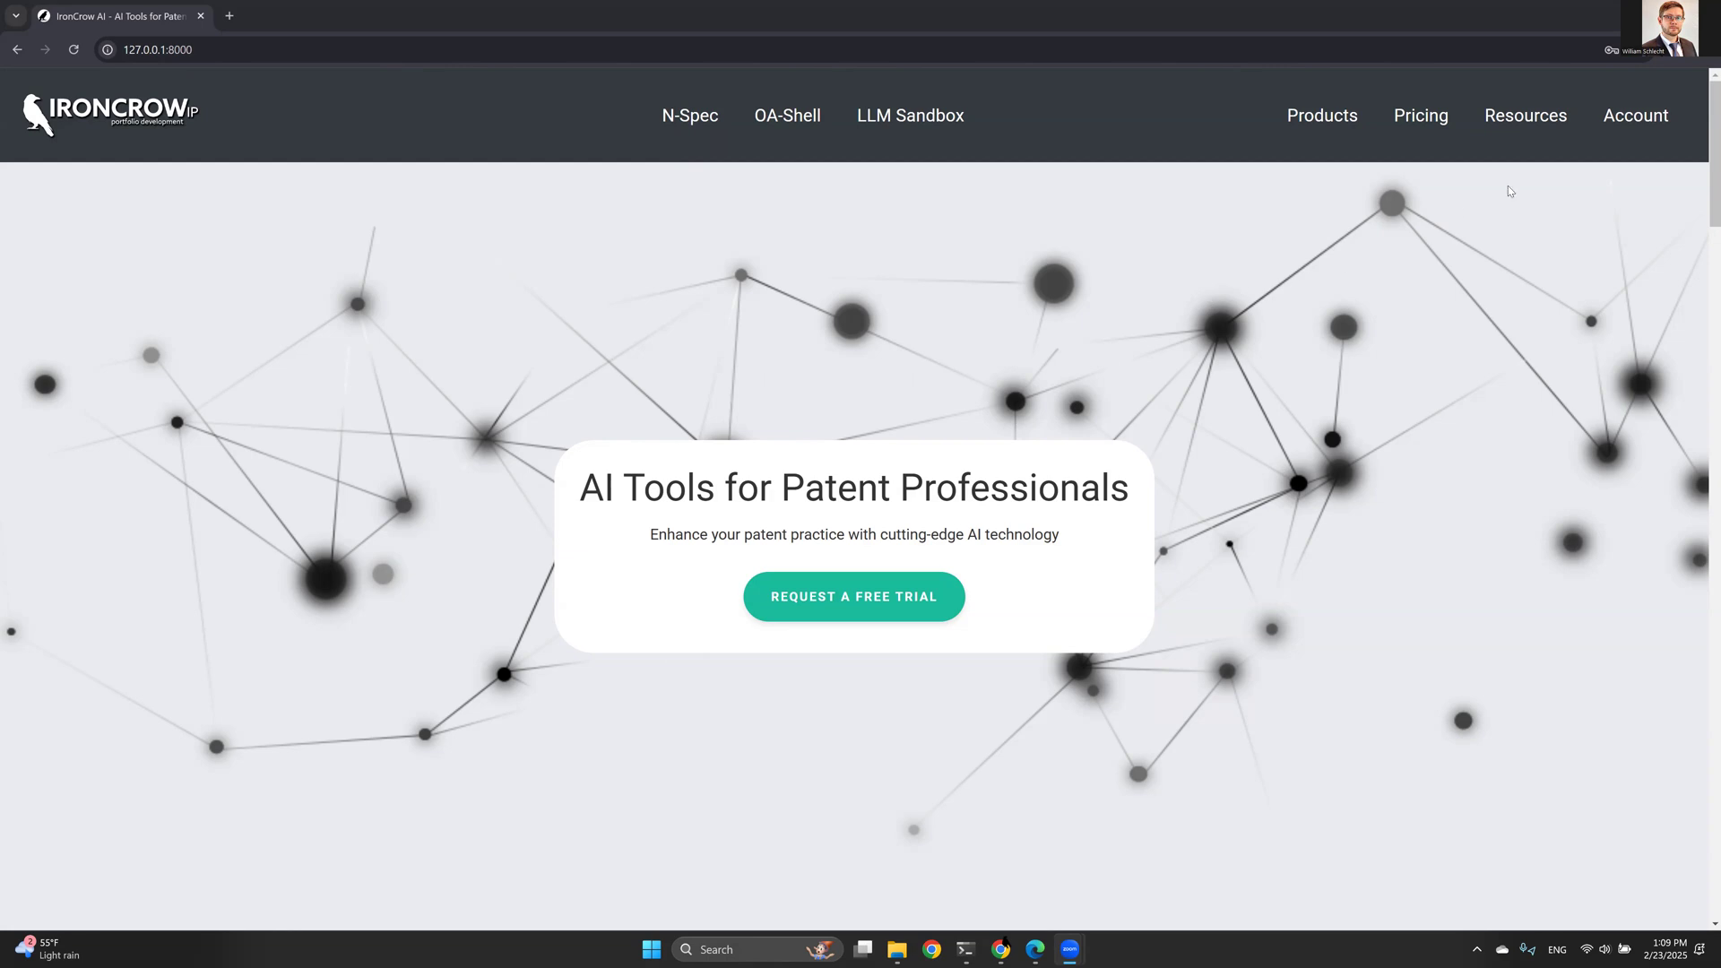
- Open the N-Spec tool from the site navigation
mouse_move(1618, 142)
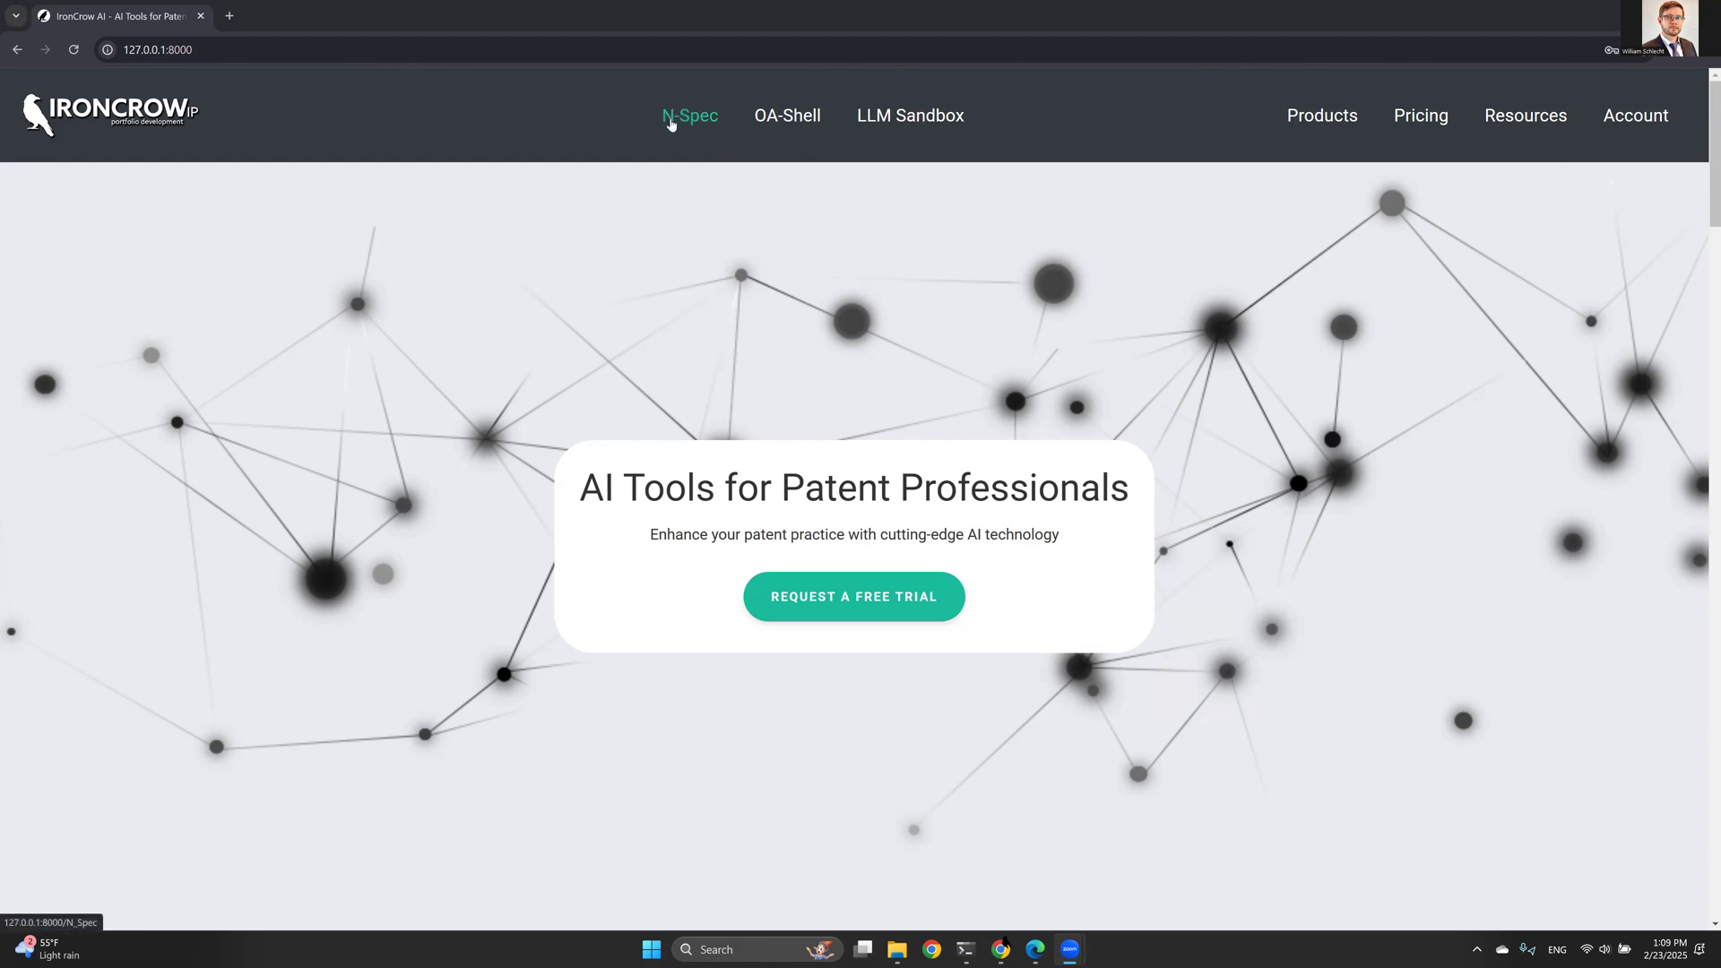
left_click(678, 124)
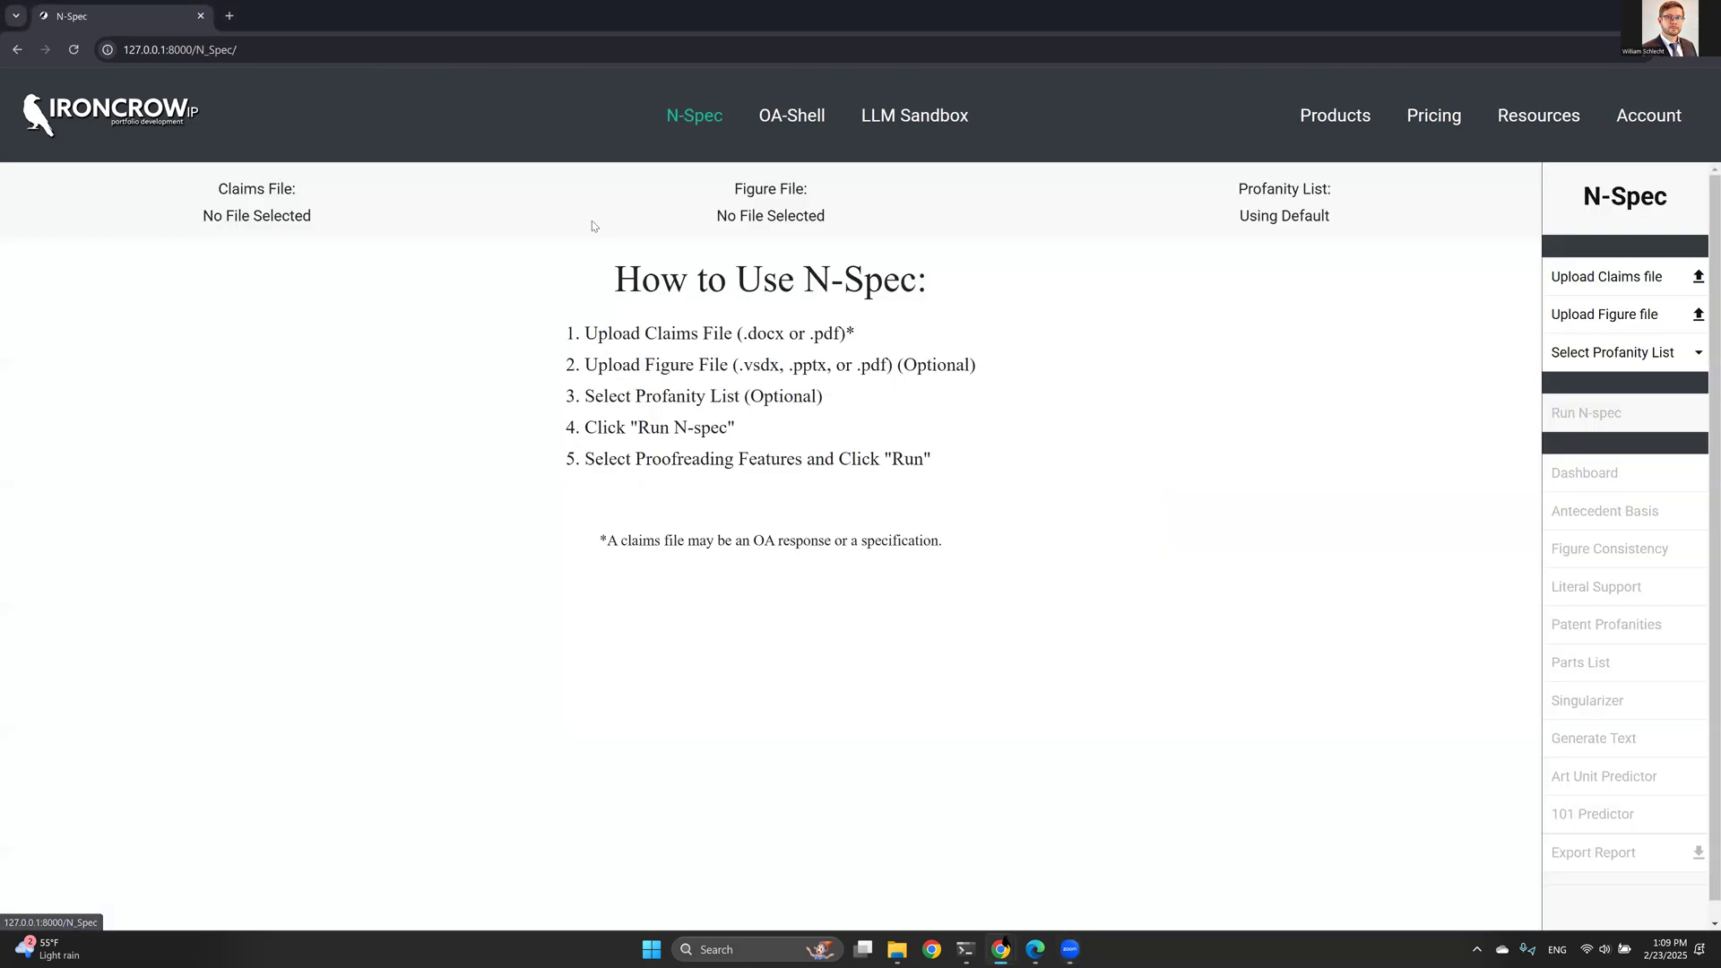
- Read through the five How to Use N-Spec instructions and the claims-file note
left_click_drag(565, 334, 981, 516)
left_click(797, 326)
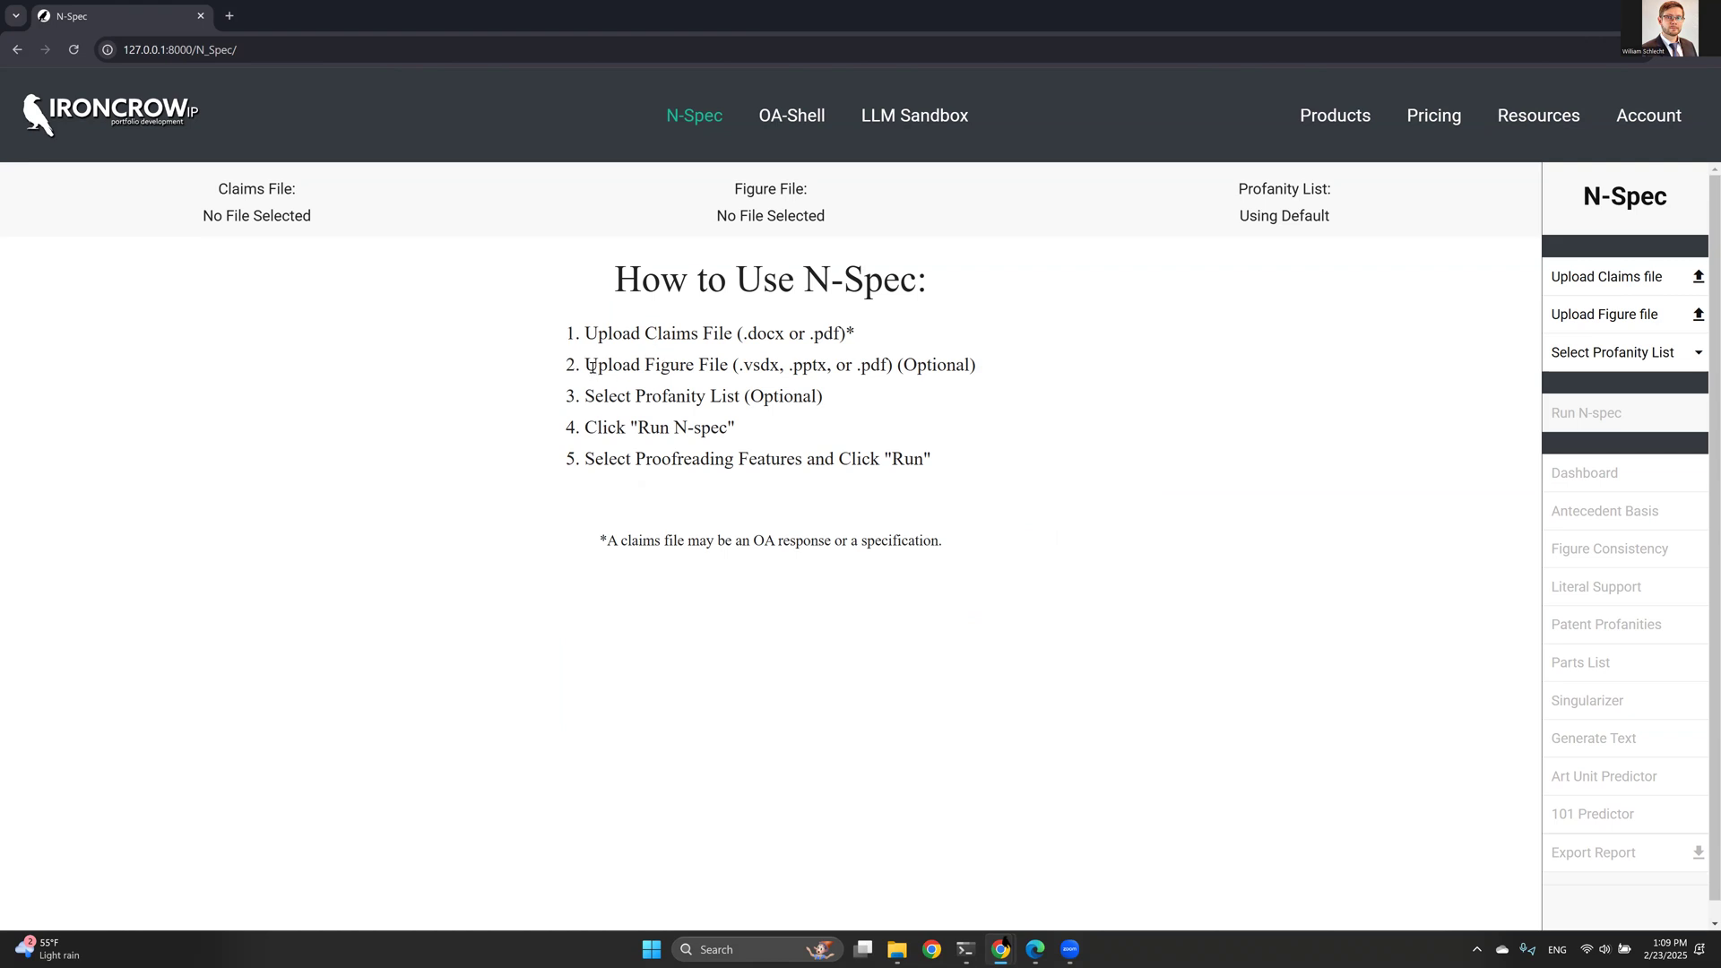
left_click_drag(590, 366, 899, 369)
left_click(899, 368)
left_click_drag(579, 397, 753, 399)
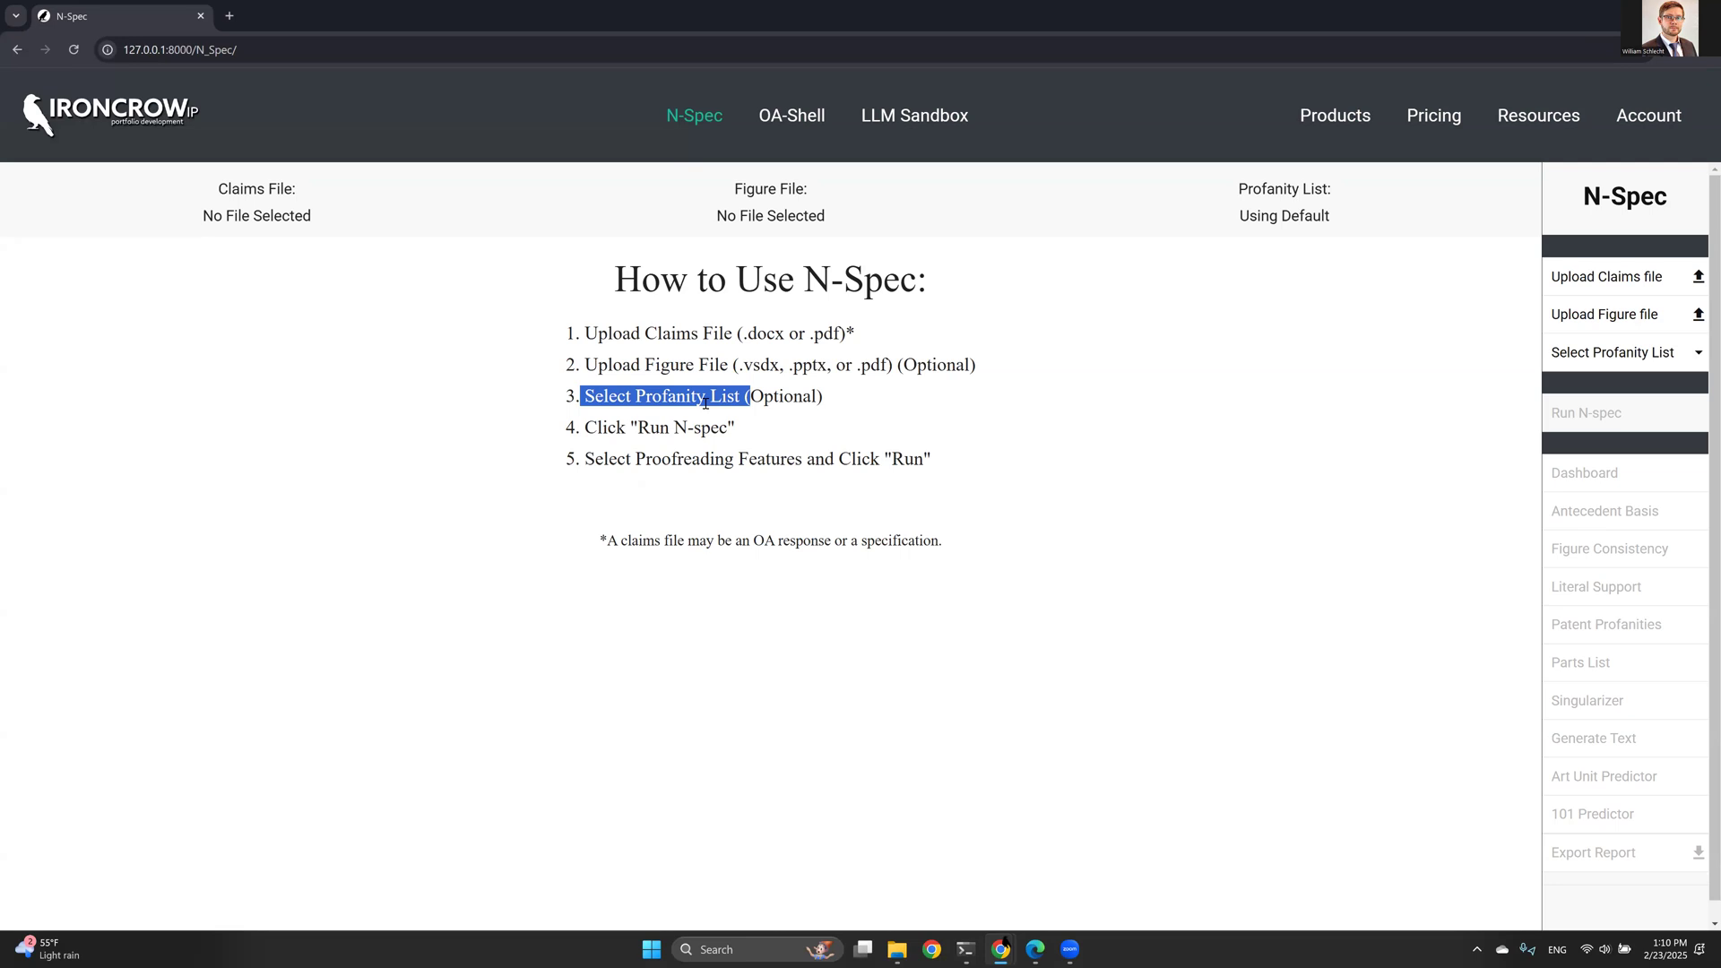
left_click(587, 427)
left_click_drag(587, 427, 737, 429)
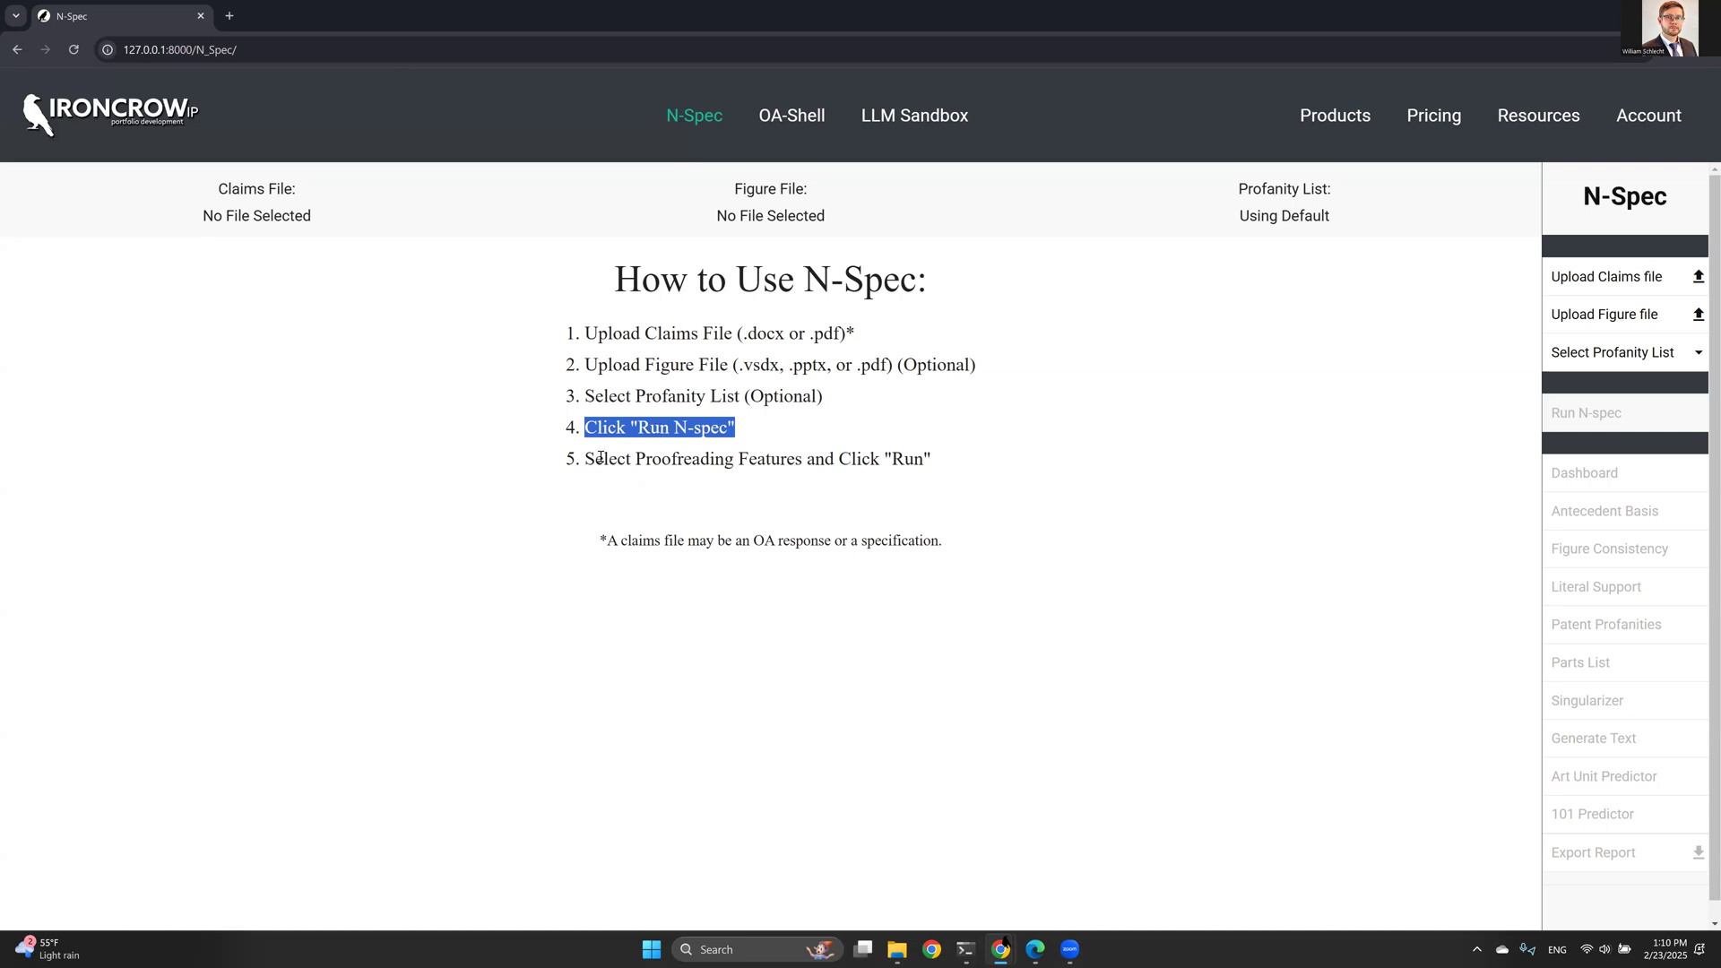
left_click_drag(586, 459, 918, 463)
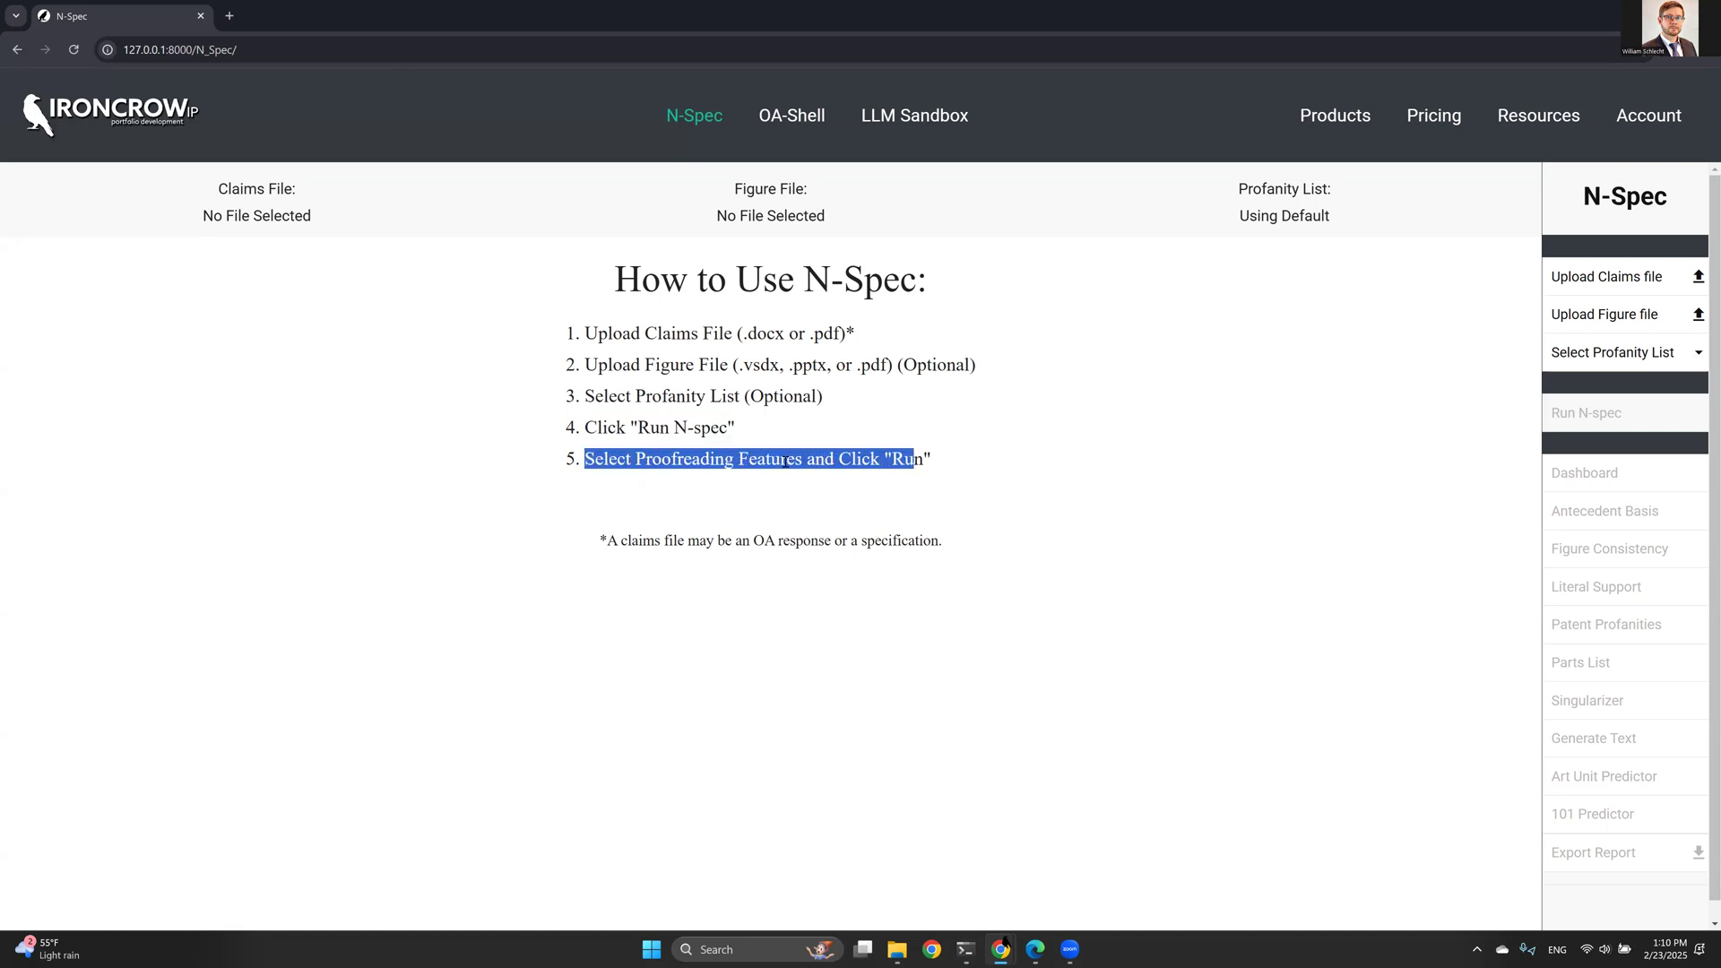
left_click(788, 395)
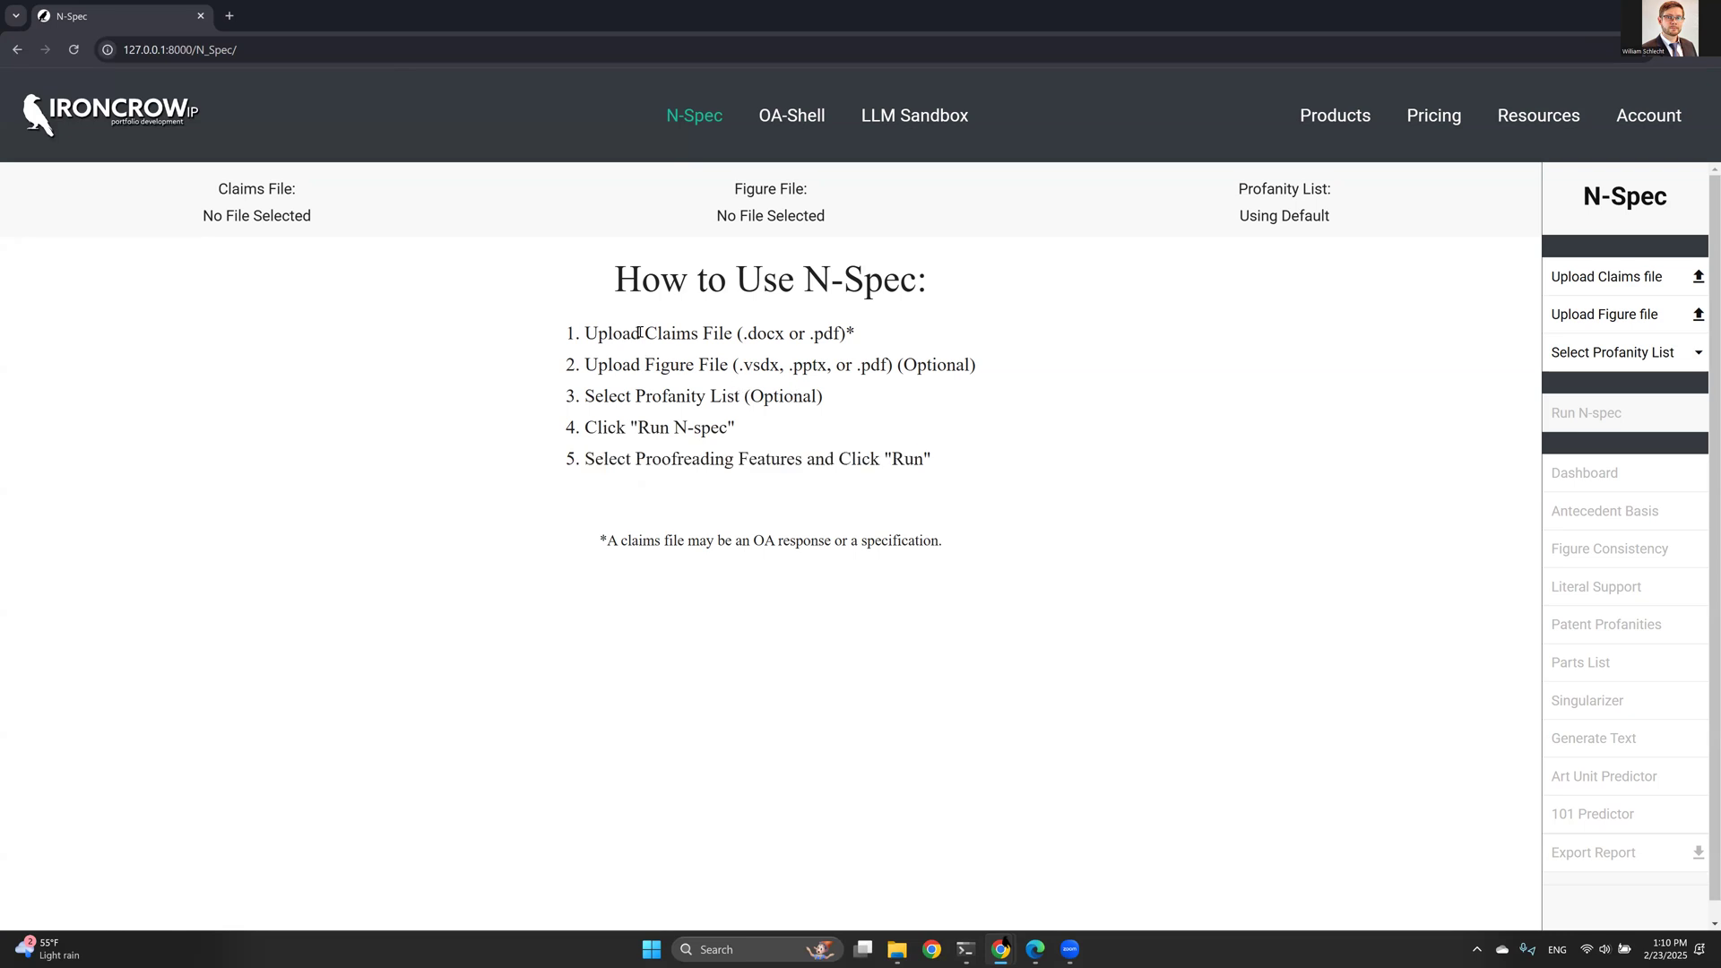
left_click_drag(640, 333, 731, 335)
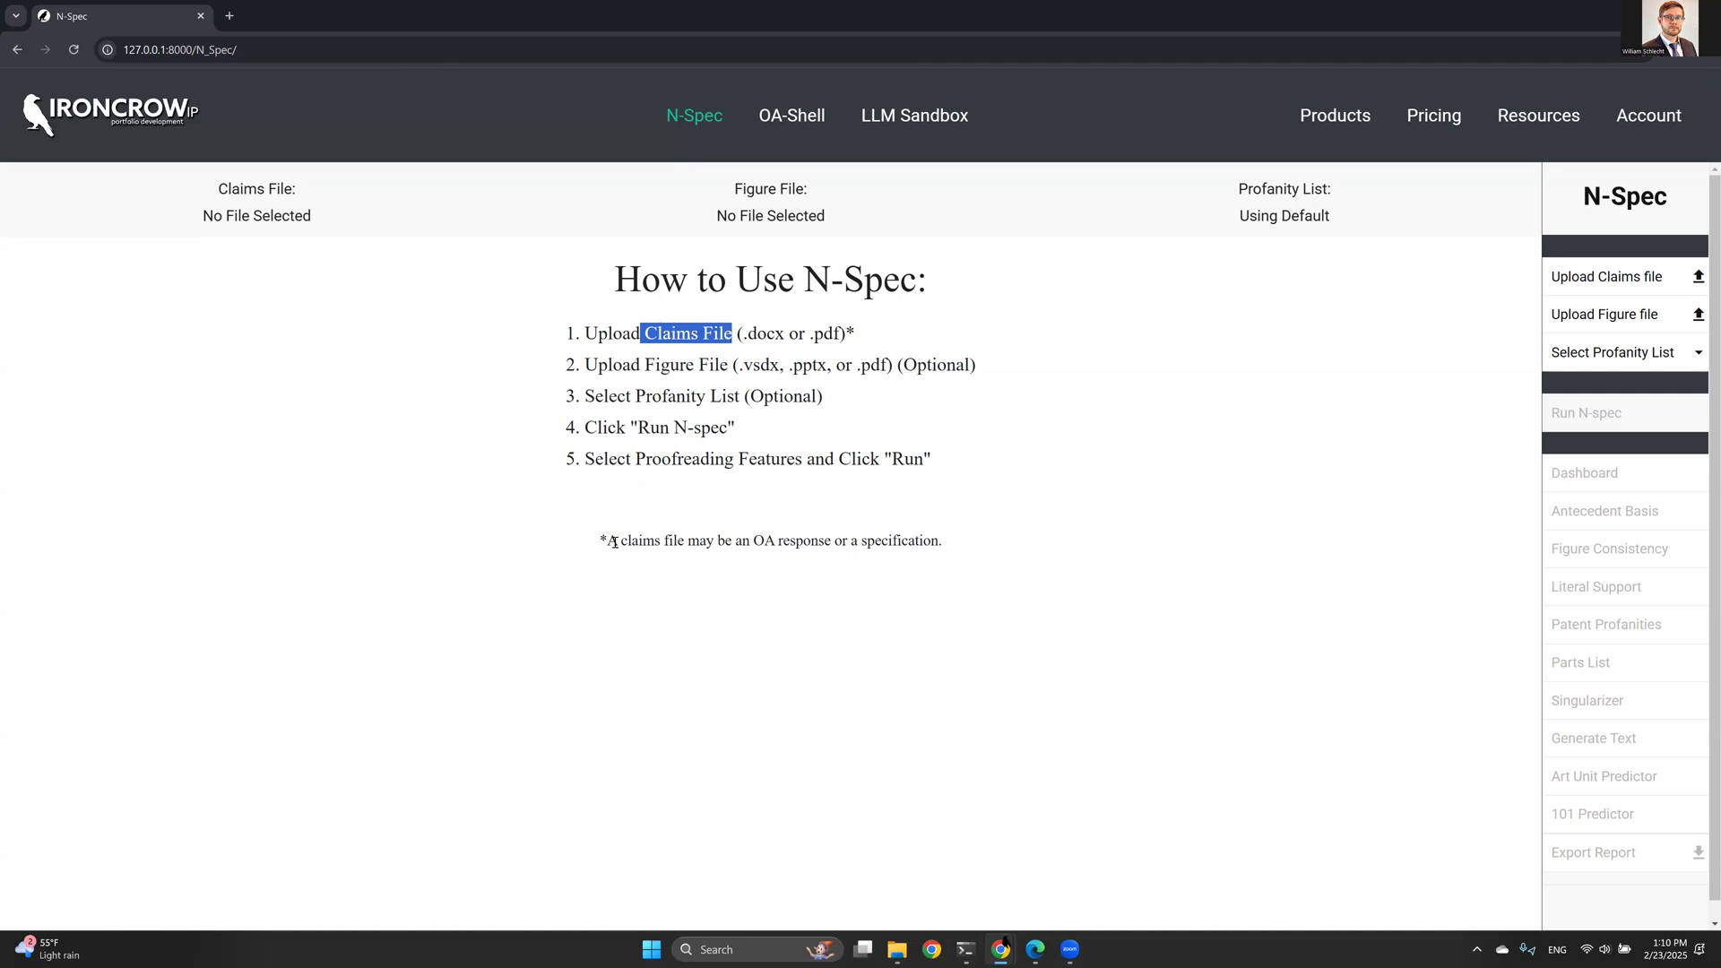
left_click_drag(606, 540, 946, 543)
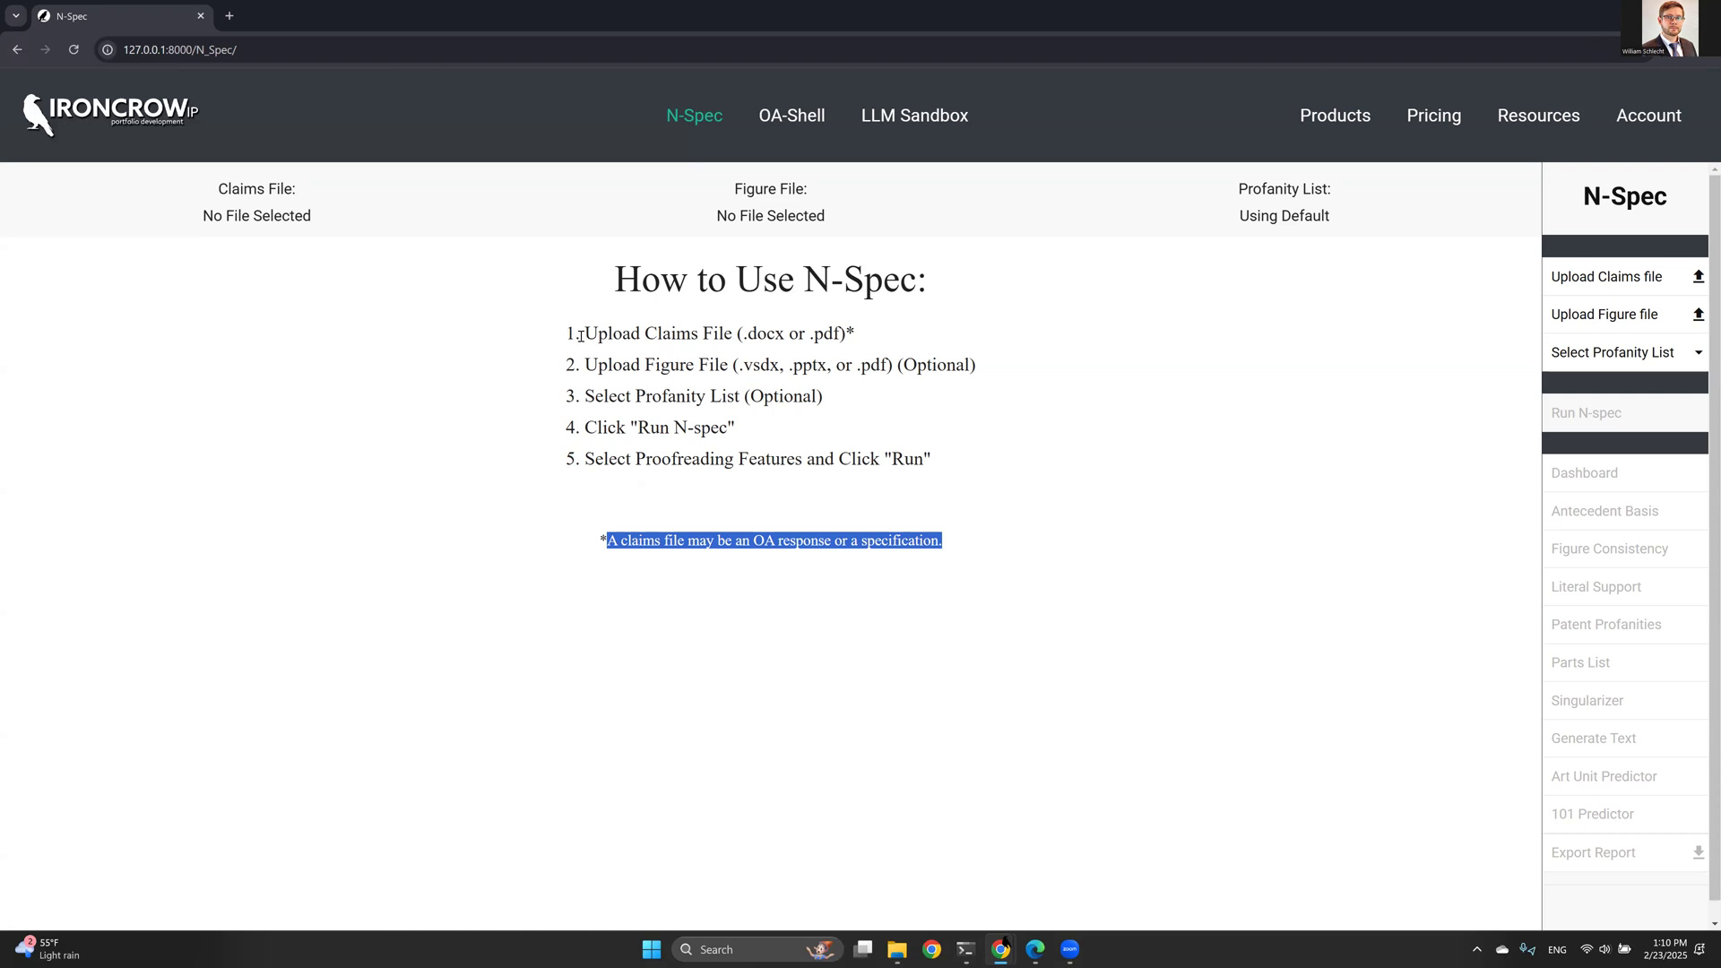
left_click_drag(580, 333, 848, 336)
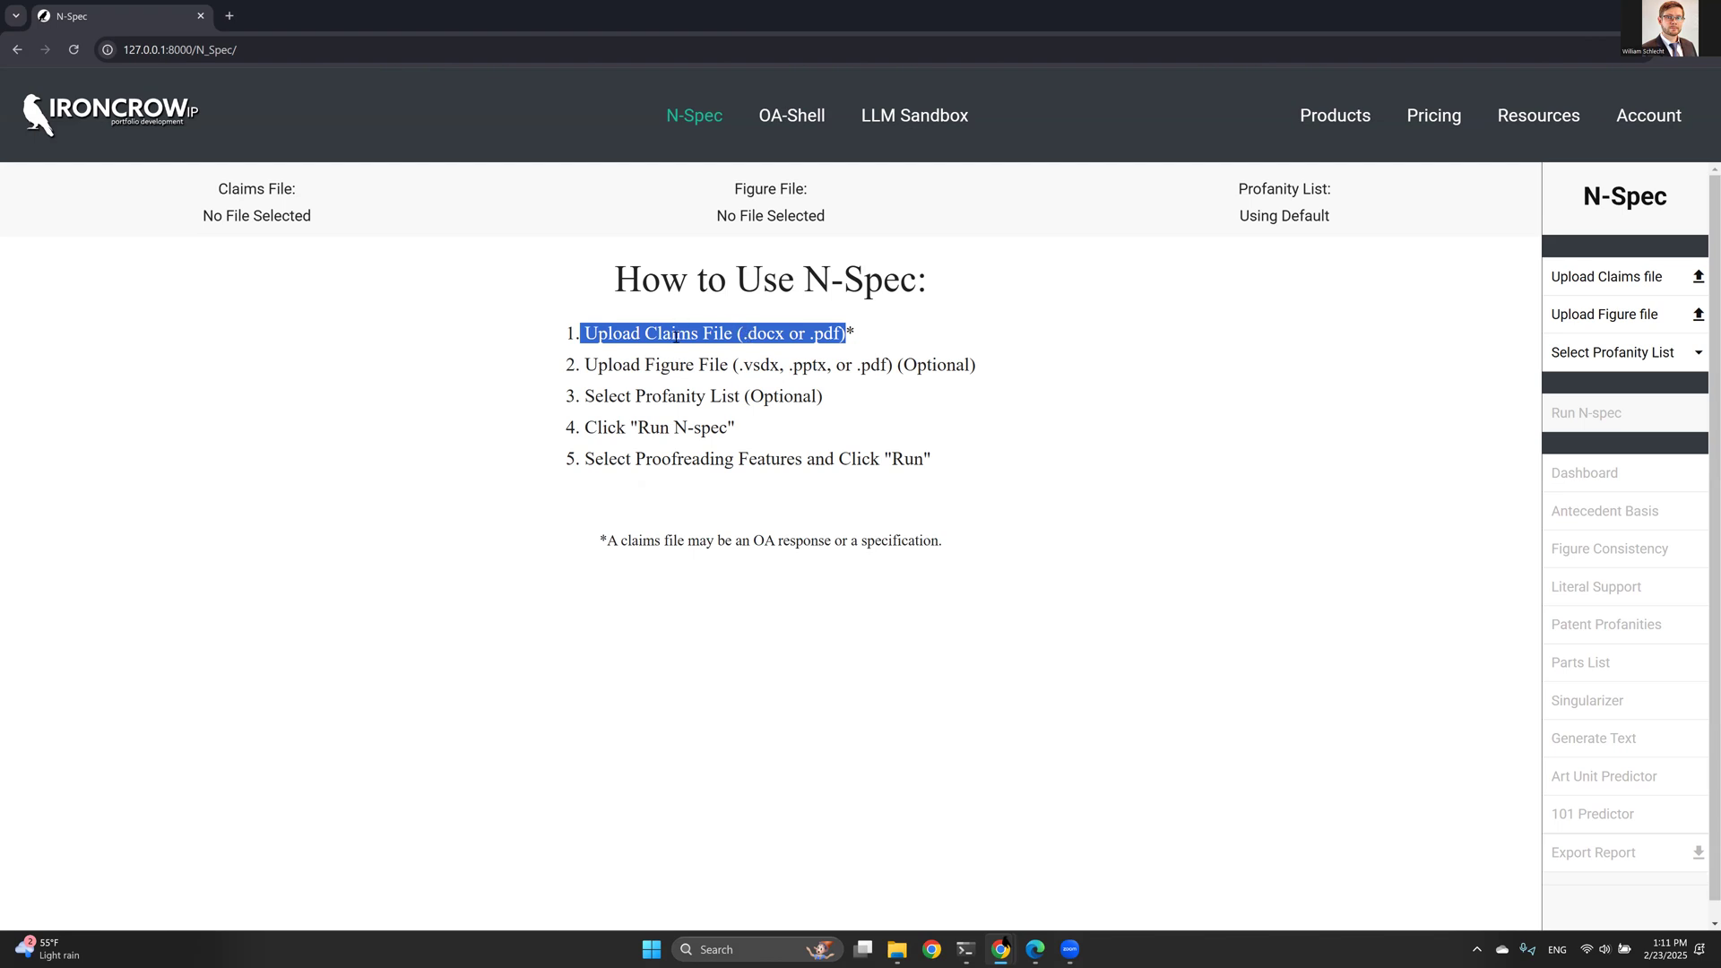
left_click_drag(744, 334, 841, 338)
left_click(815, 331)
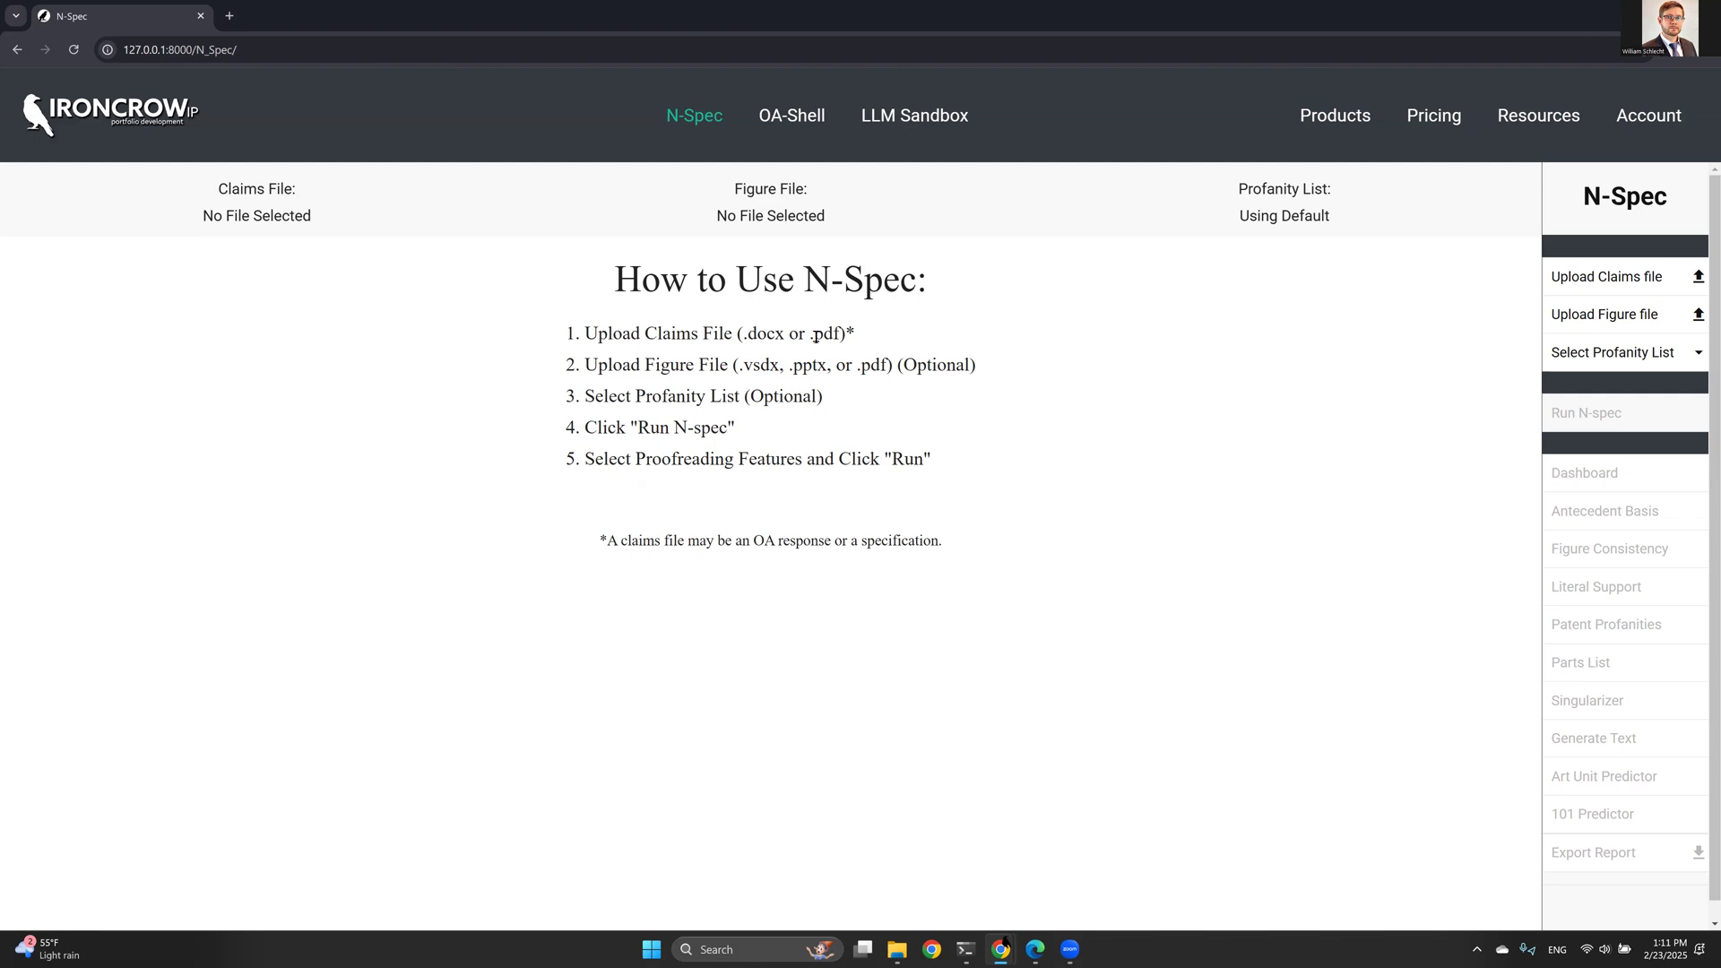
left_click_drag(747, 334, 780, 338)
left_click(779, 337)
- Upload Spec13.docx from the N-Spec Demo folder as the claims file
mouse_move(1565, 477)
left_click(1578, 281)
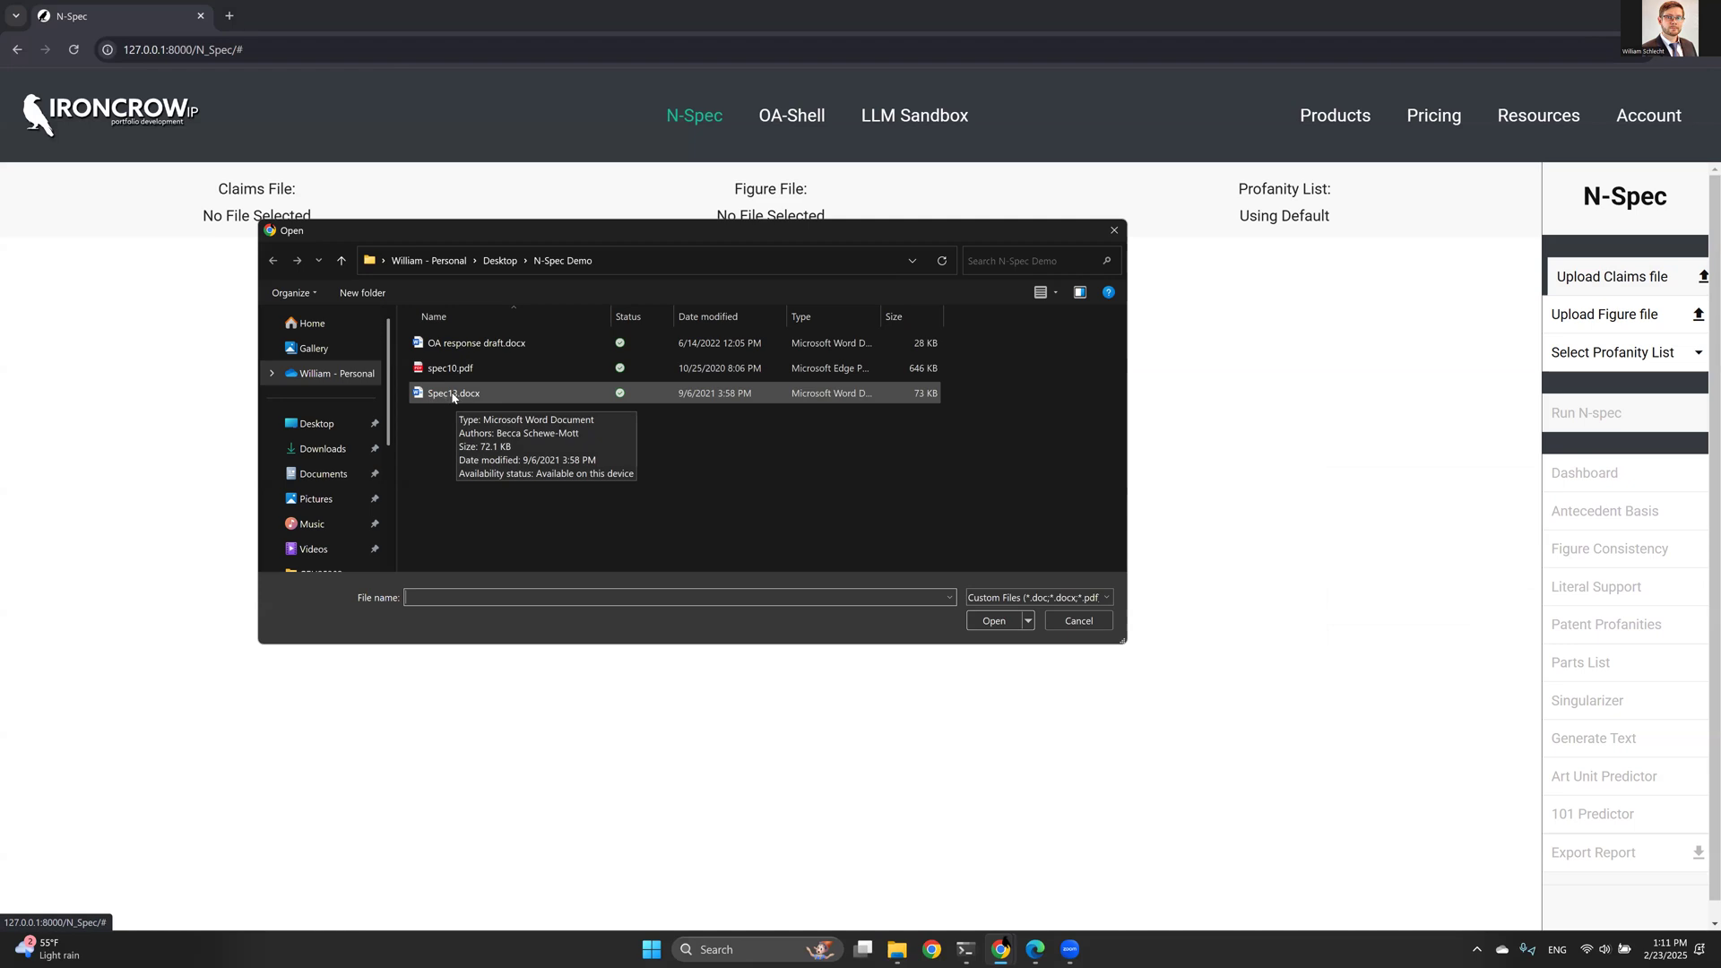
double_click(453, 395)
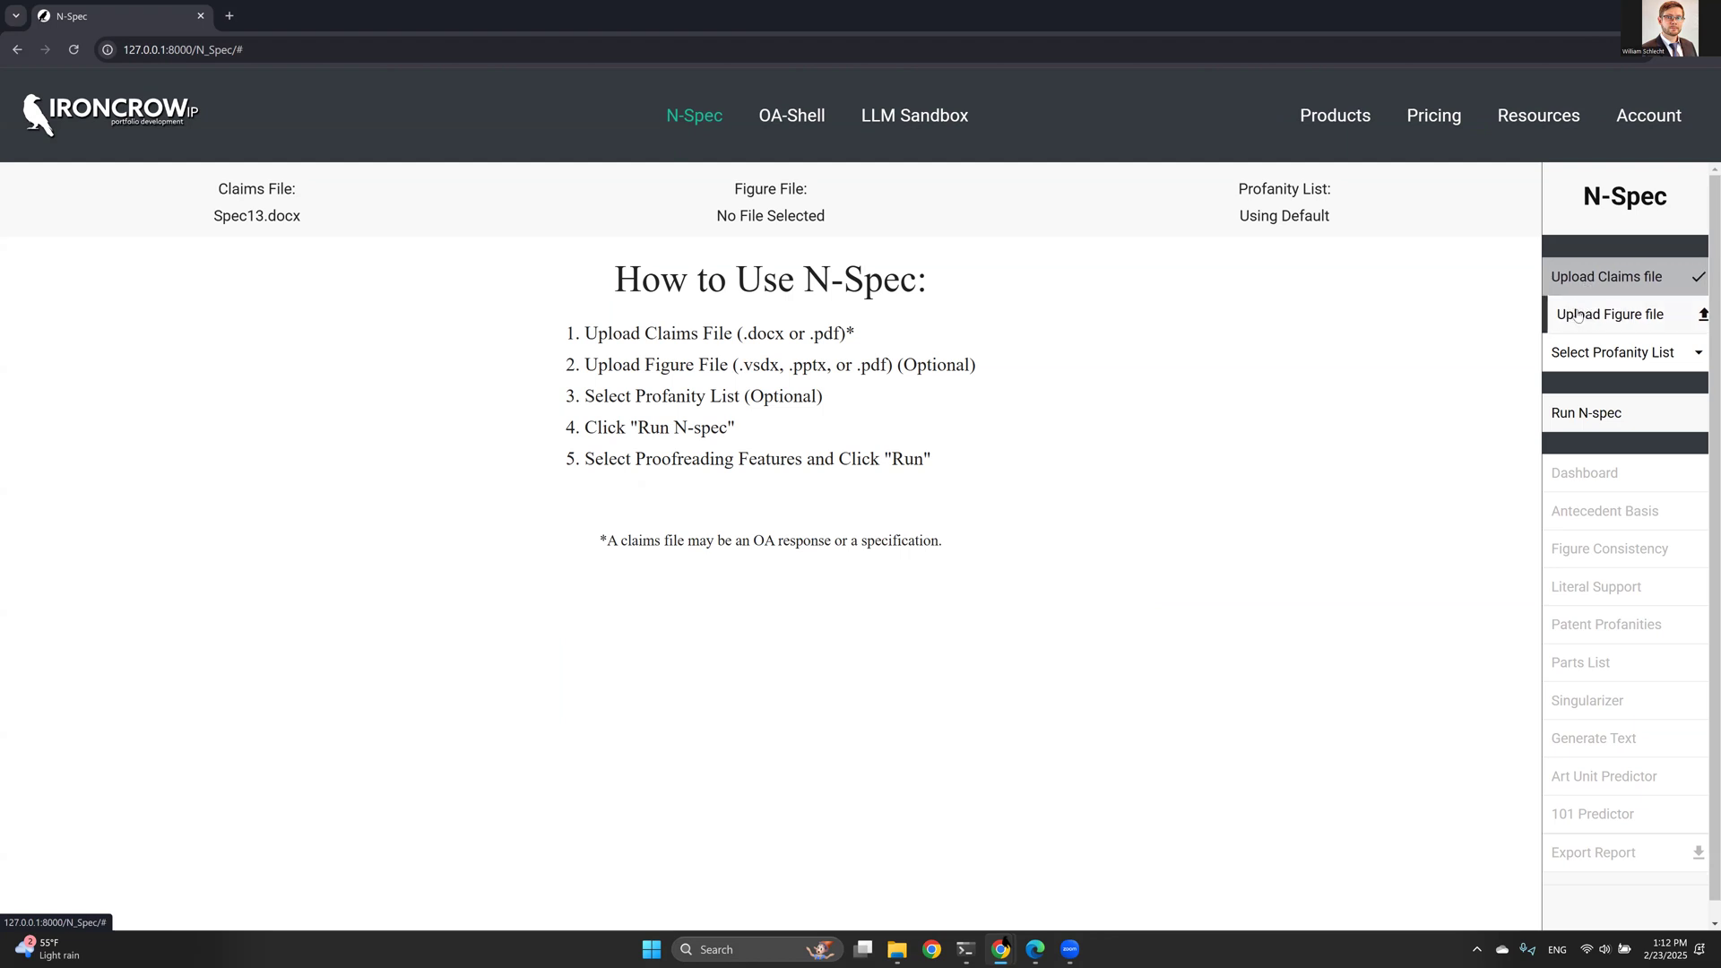
- Upload fig13.vsdx from the N-Spec Demo folder as the figure file
left_click_drag(745, 368, 829, 368)
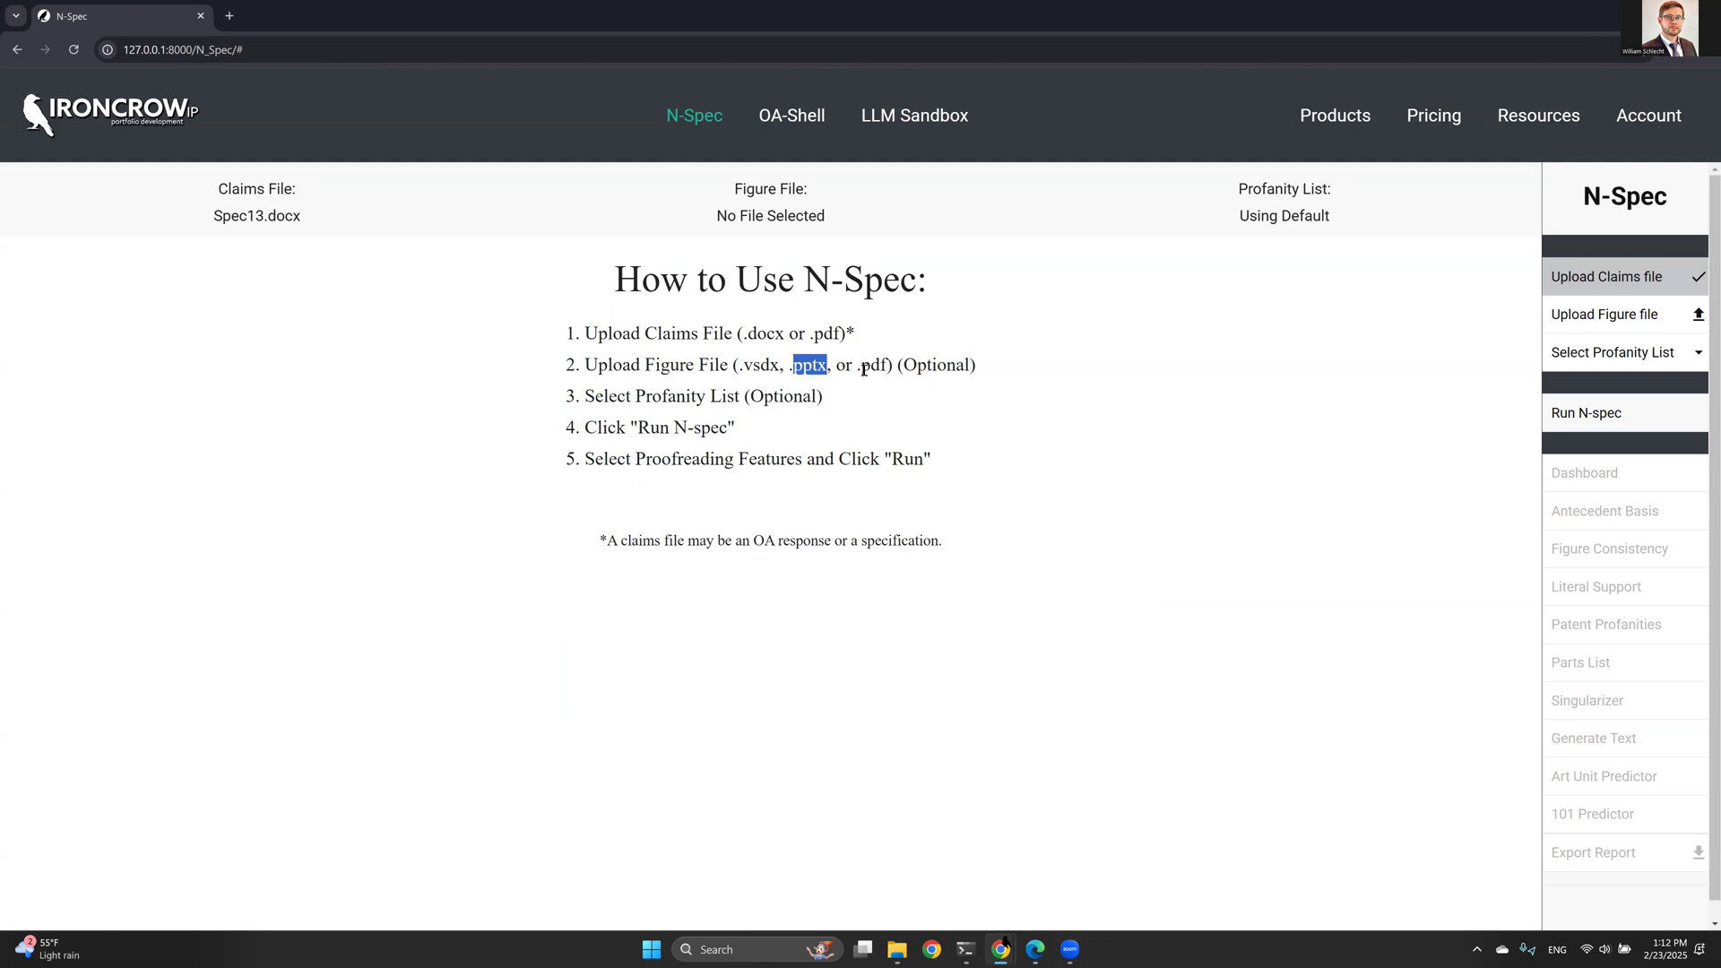
left_click(1578, 314)
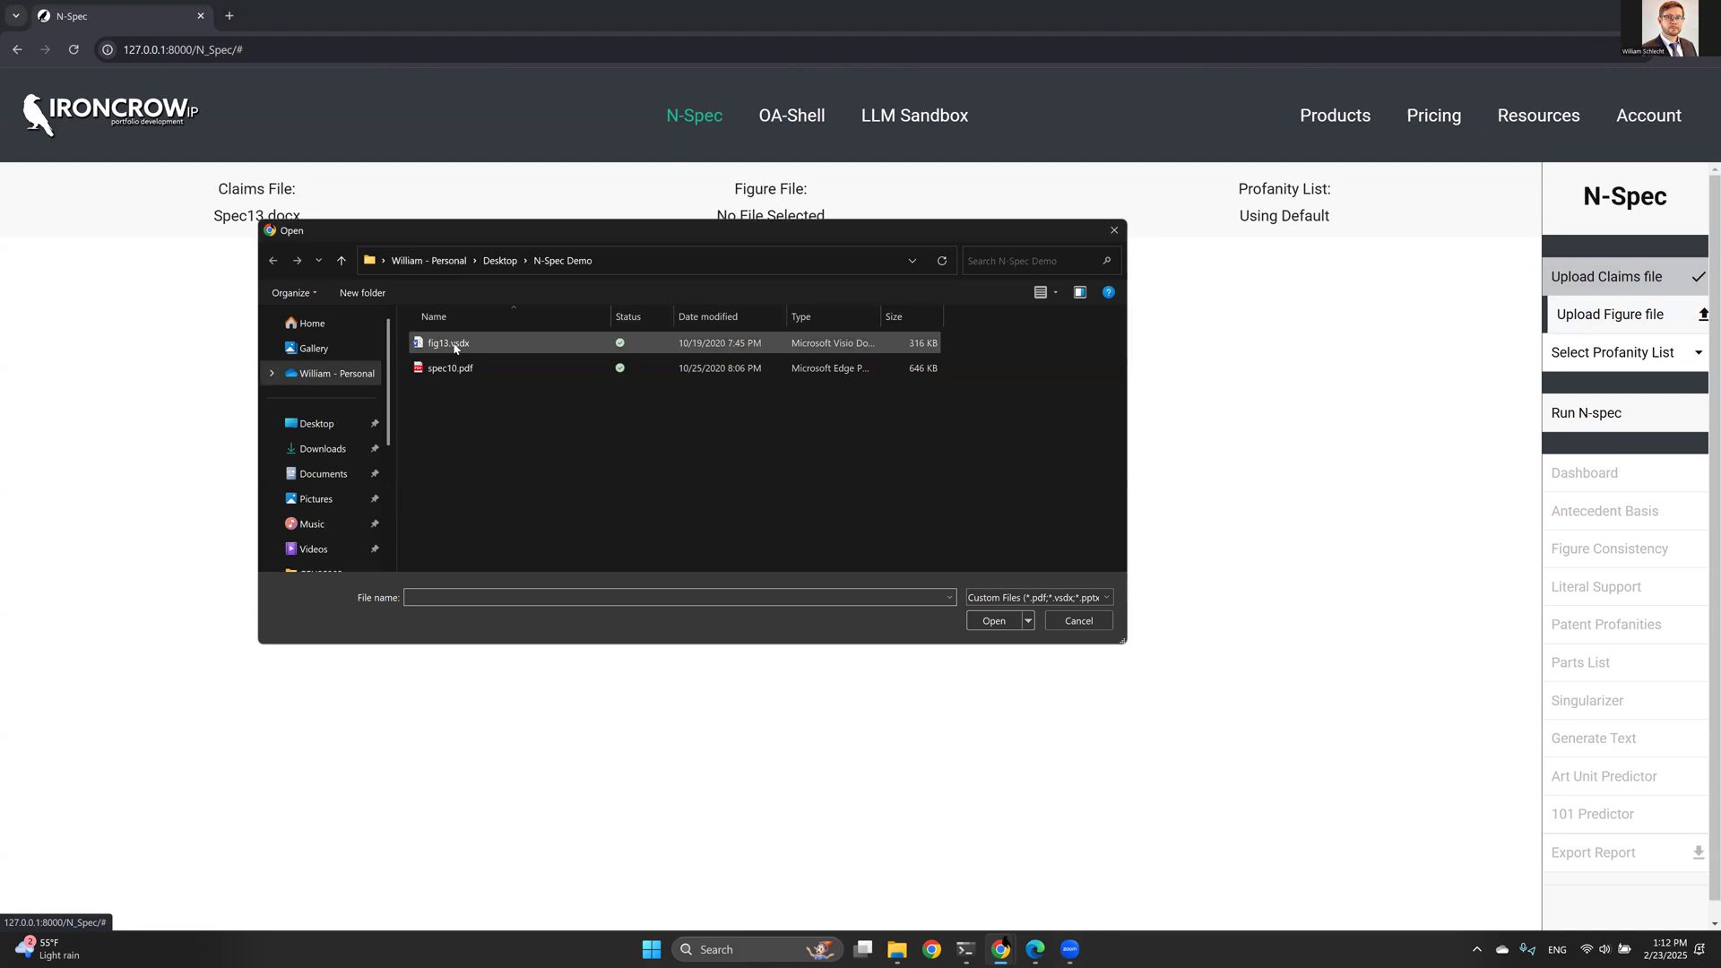
double_click(440, 344)
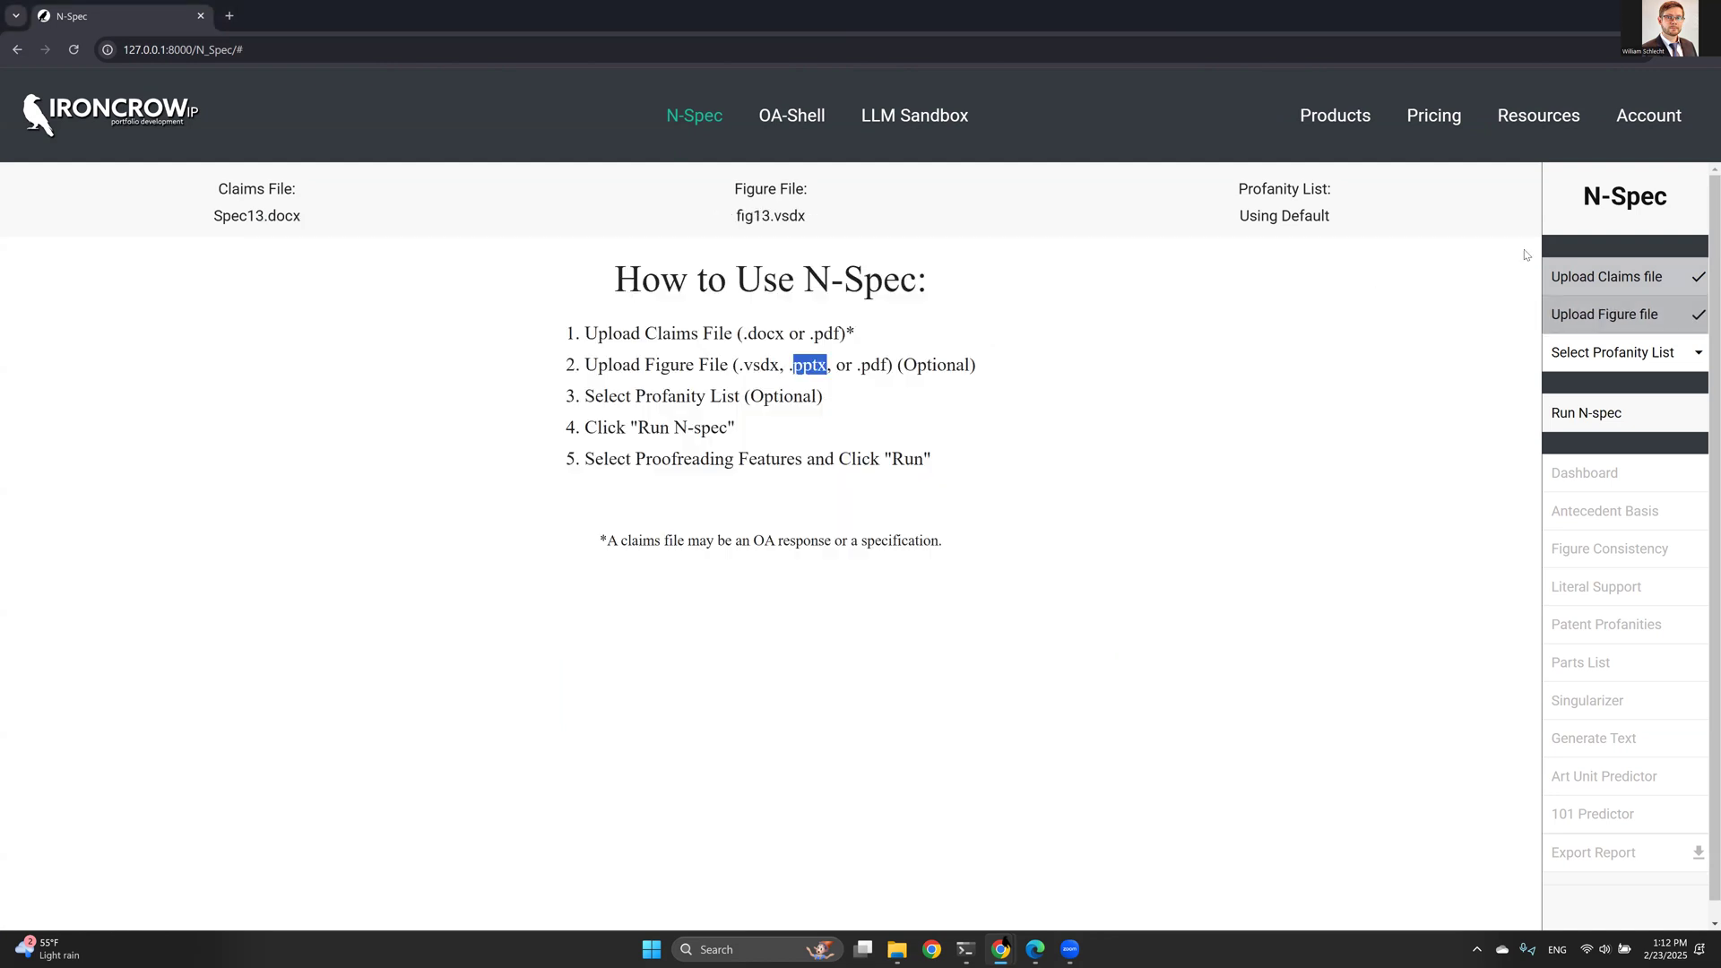
- Select the General profanity list
left_click(1555, 356)
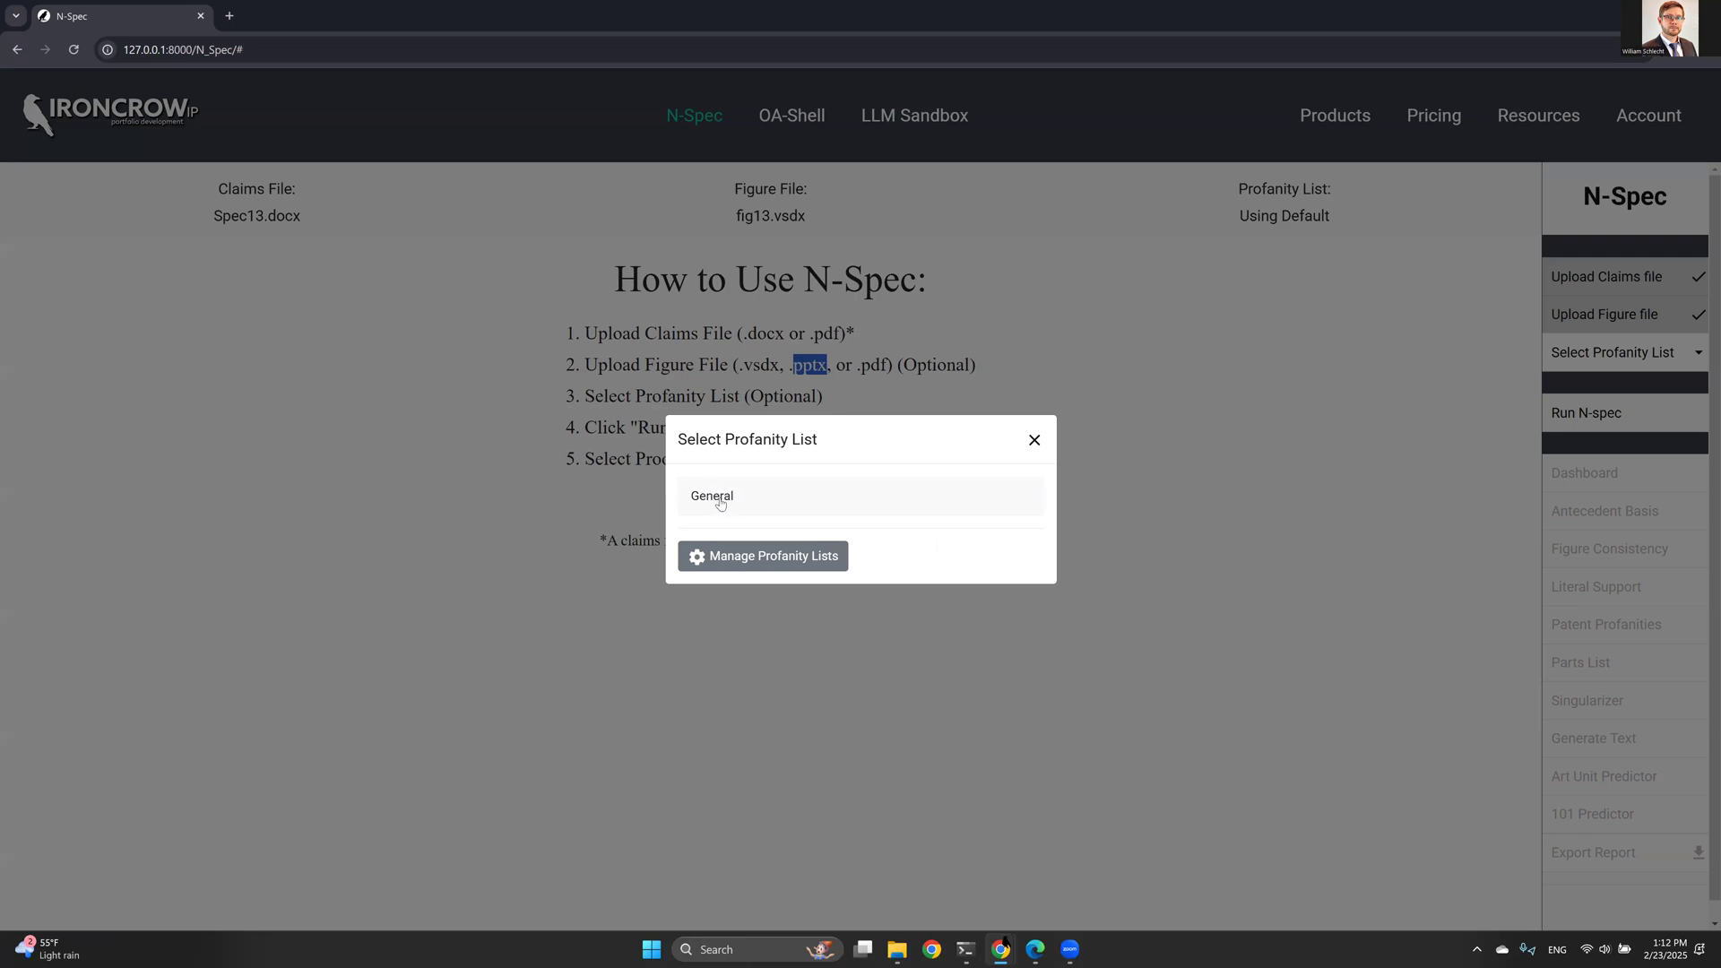
left_click(720, 499)
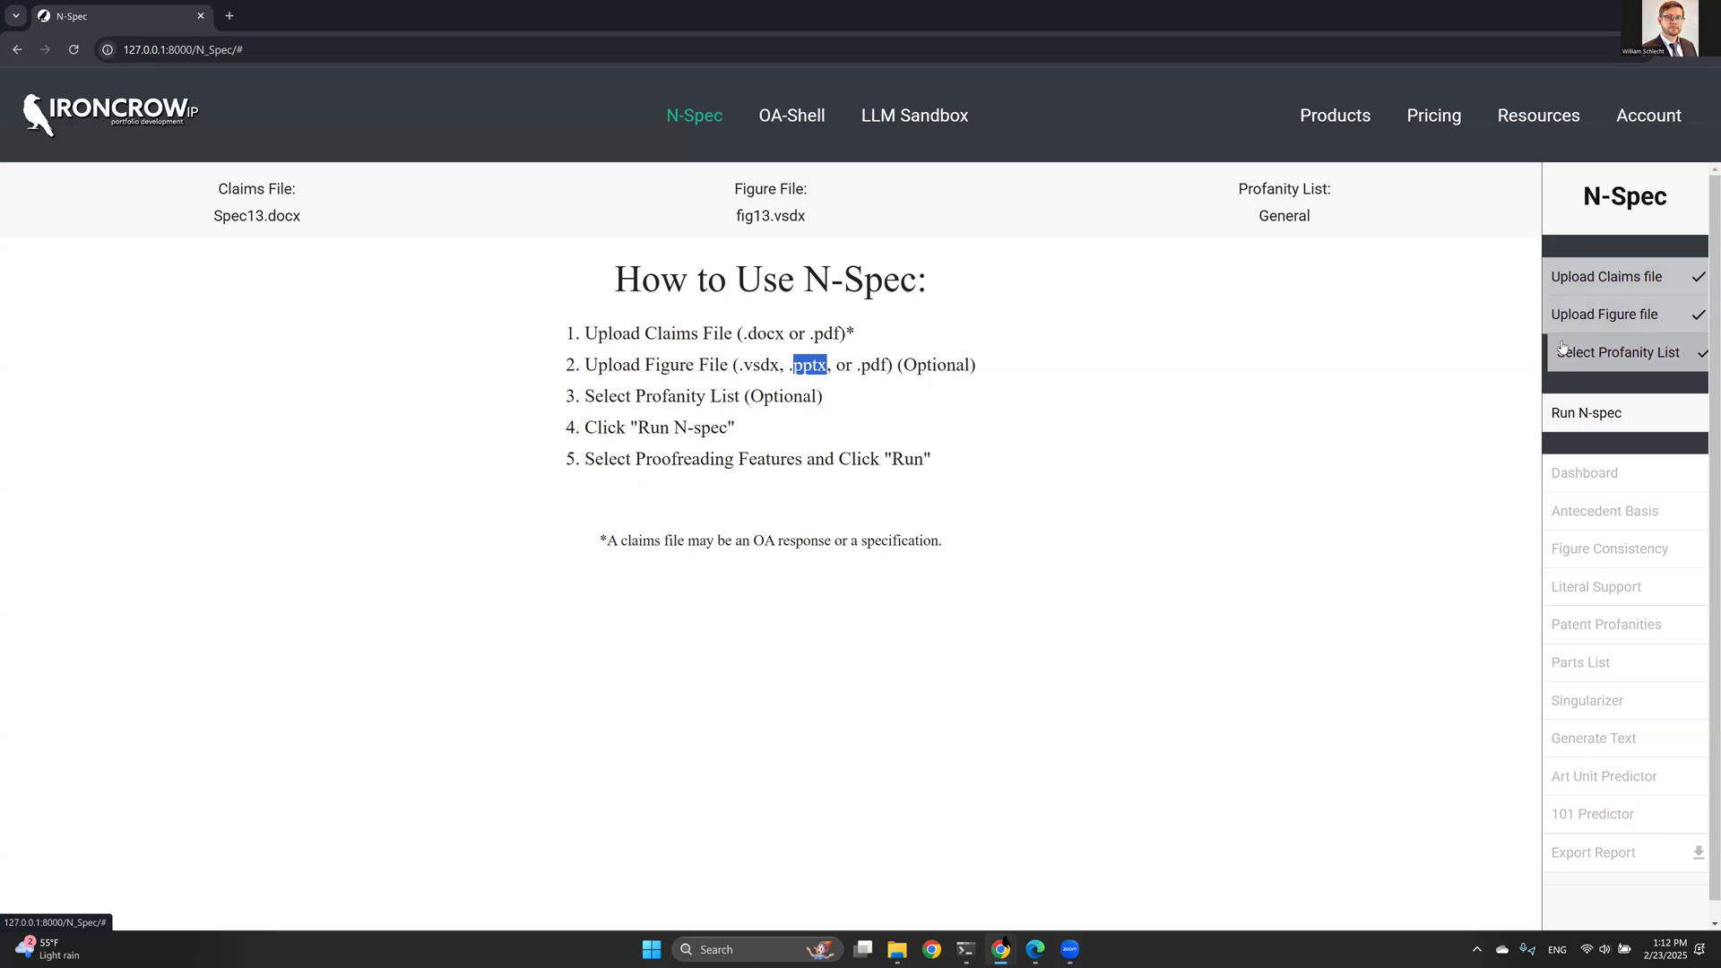
- Run N-spec with the Specification document type and all proofreading features selected
left_click(1575, 414)
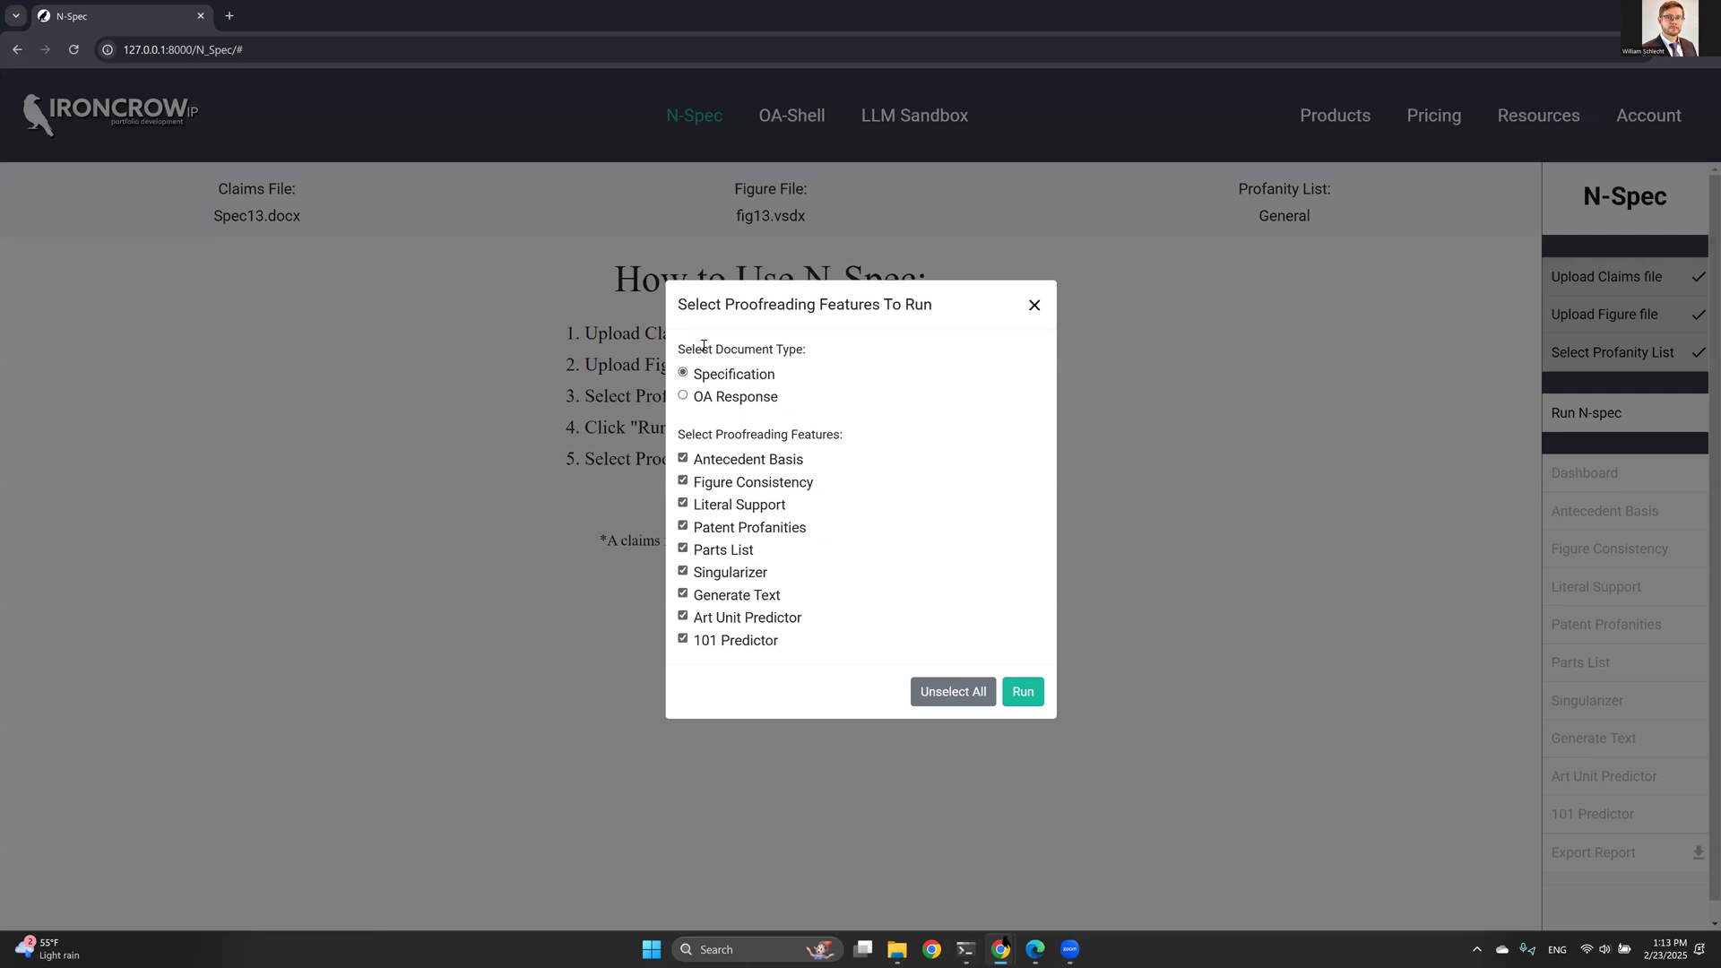
left_click_drag(701, 374, 738, 375)
left_click(728, 375)
left_click(1023, 691)
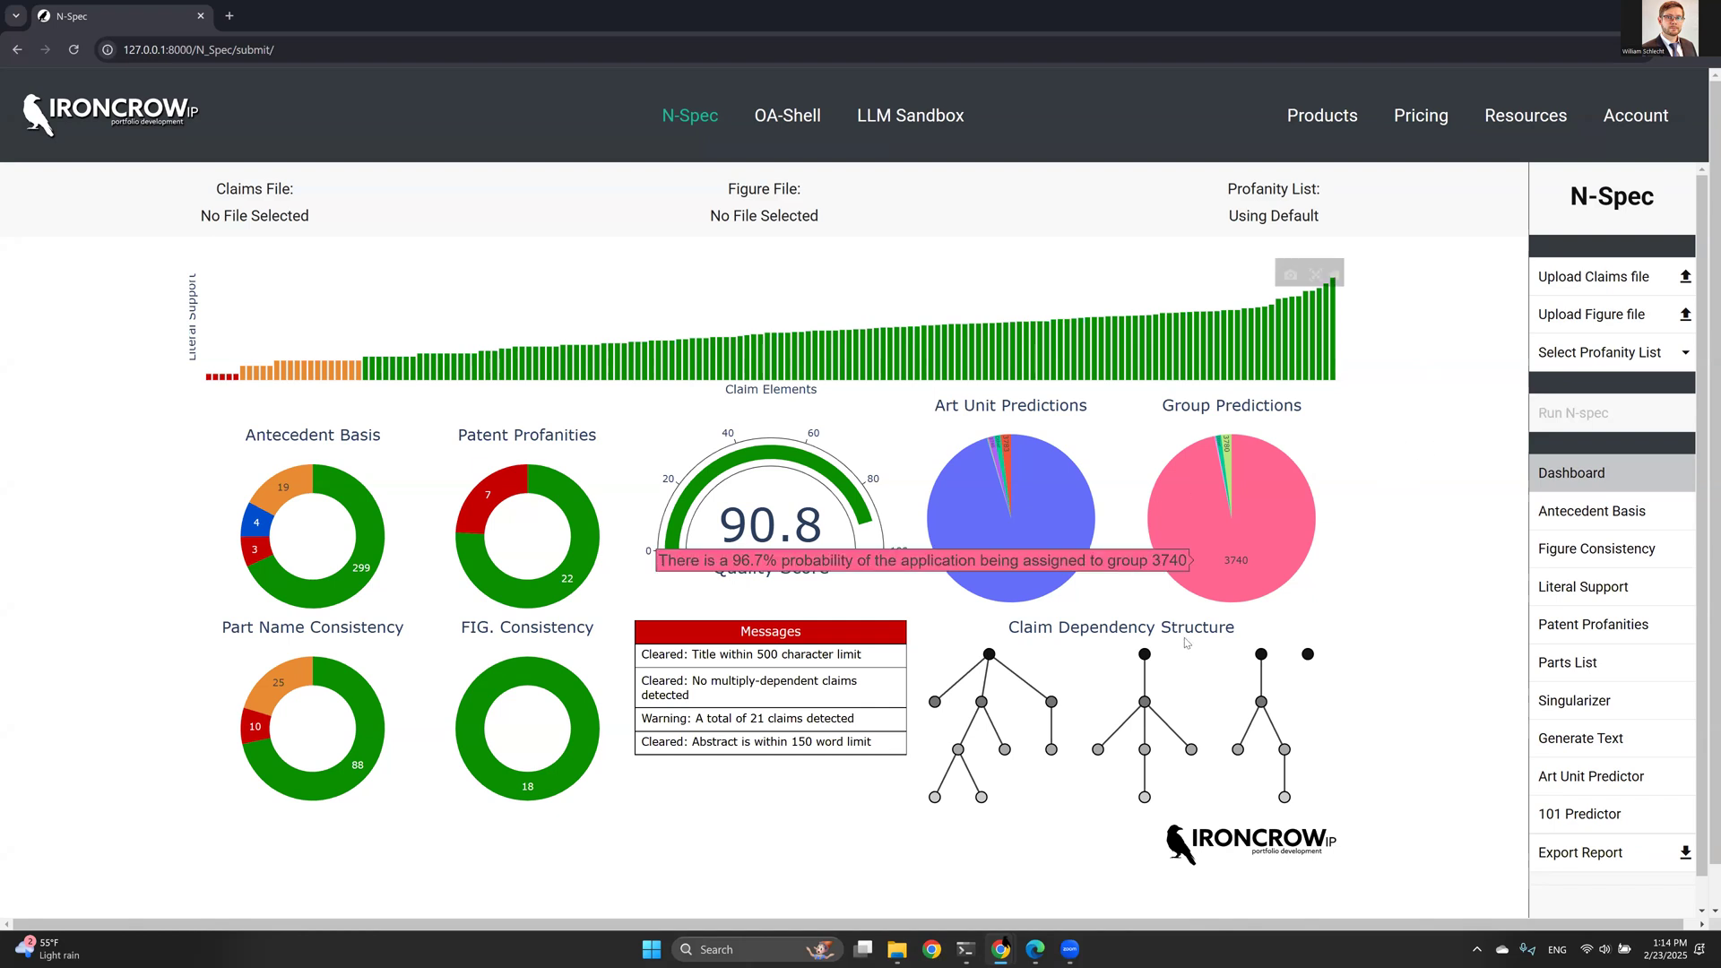
- Open Spec13.docx from the N-Spec Demo folder in Word
left_click(896, 953)
left_click(514, 341)
left_click(670, 385)
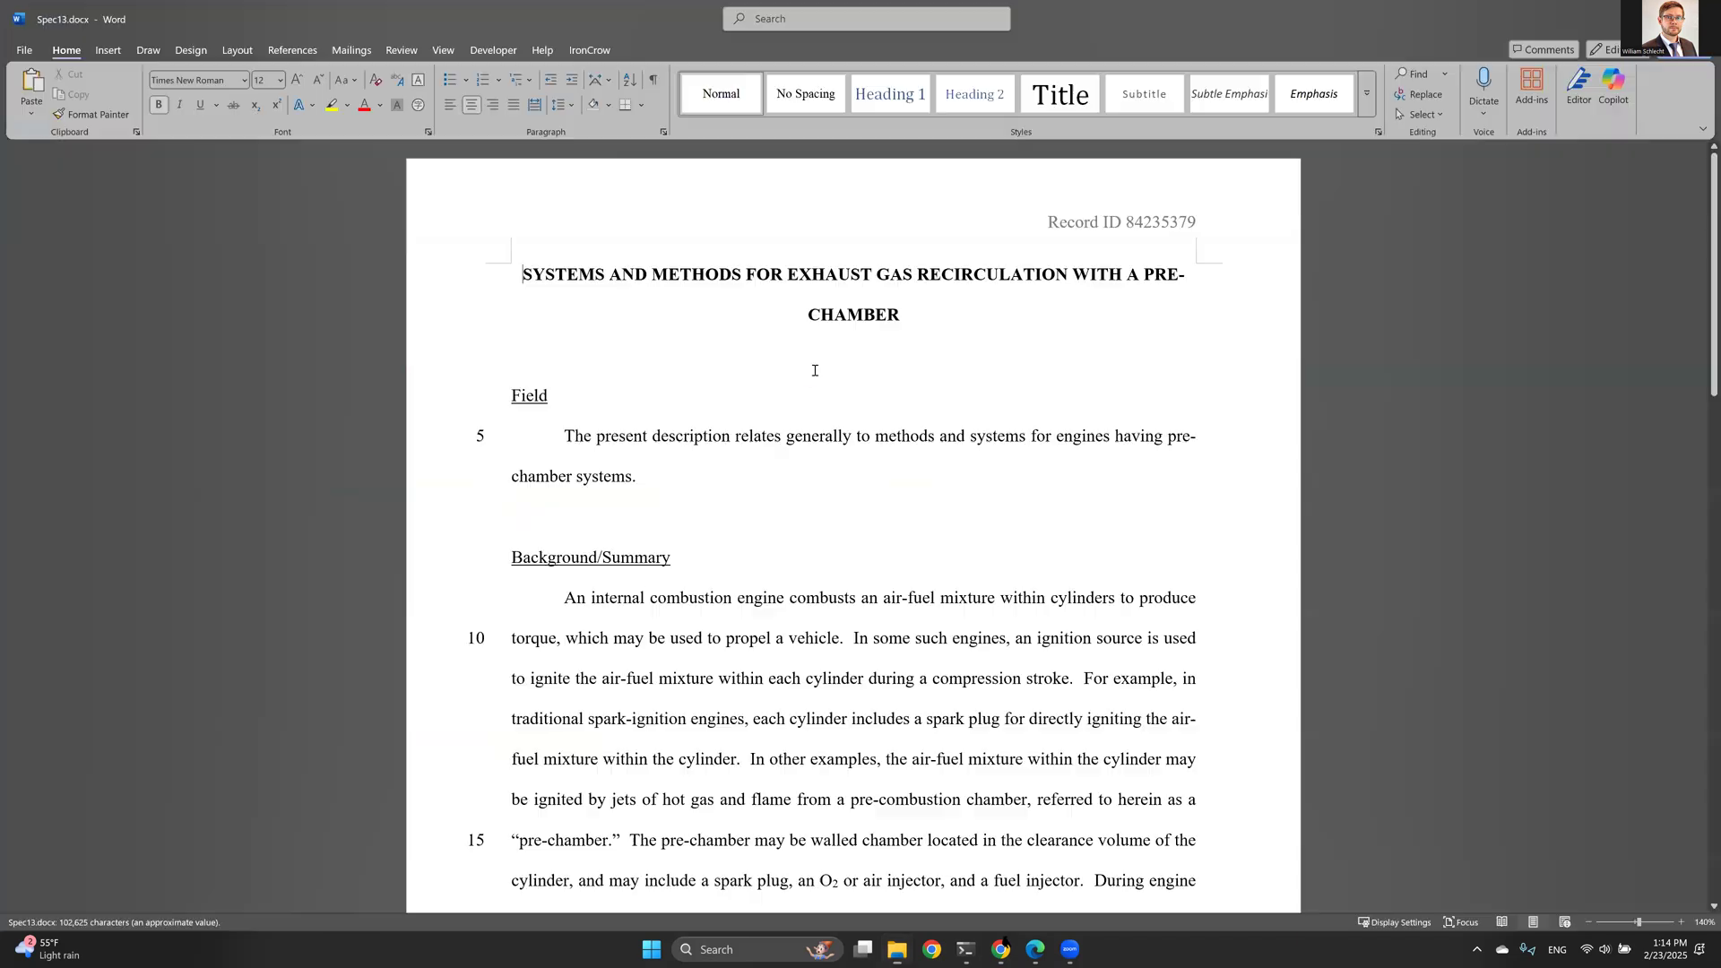
- Browse the Spec13 document from its title through the claims section
left_click(565, 356)
double_click(538, 399)
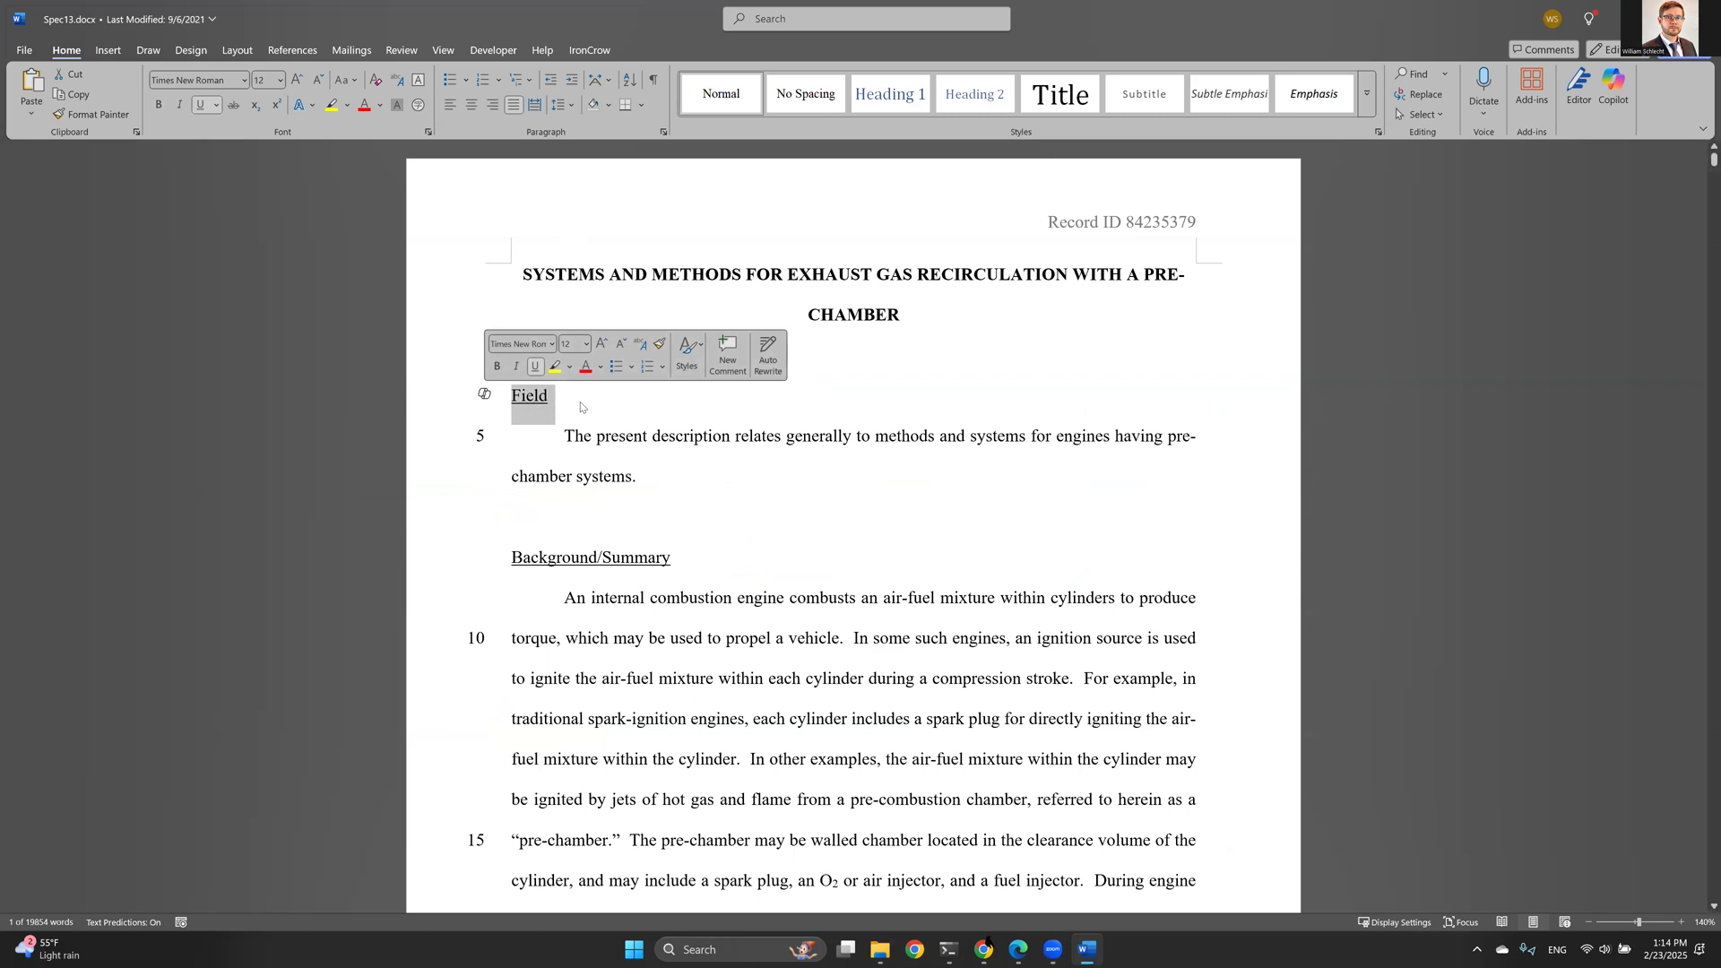
left_click(549, 397)
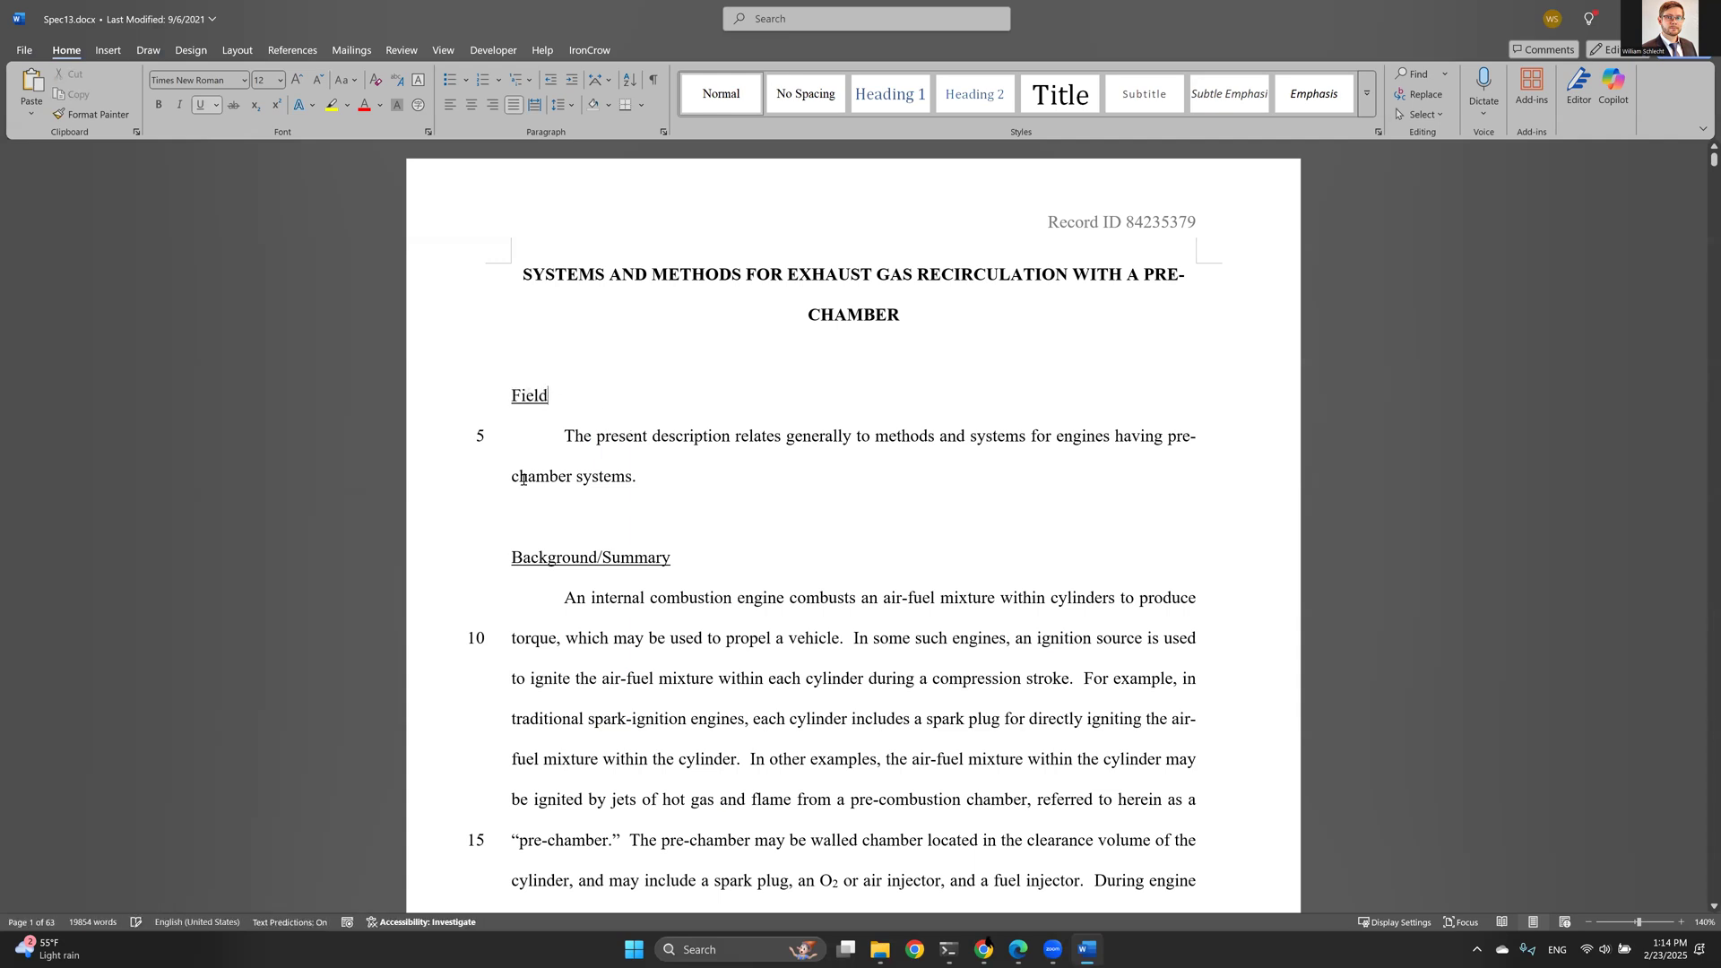
scroll(1676, 184, "down", 2)
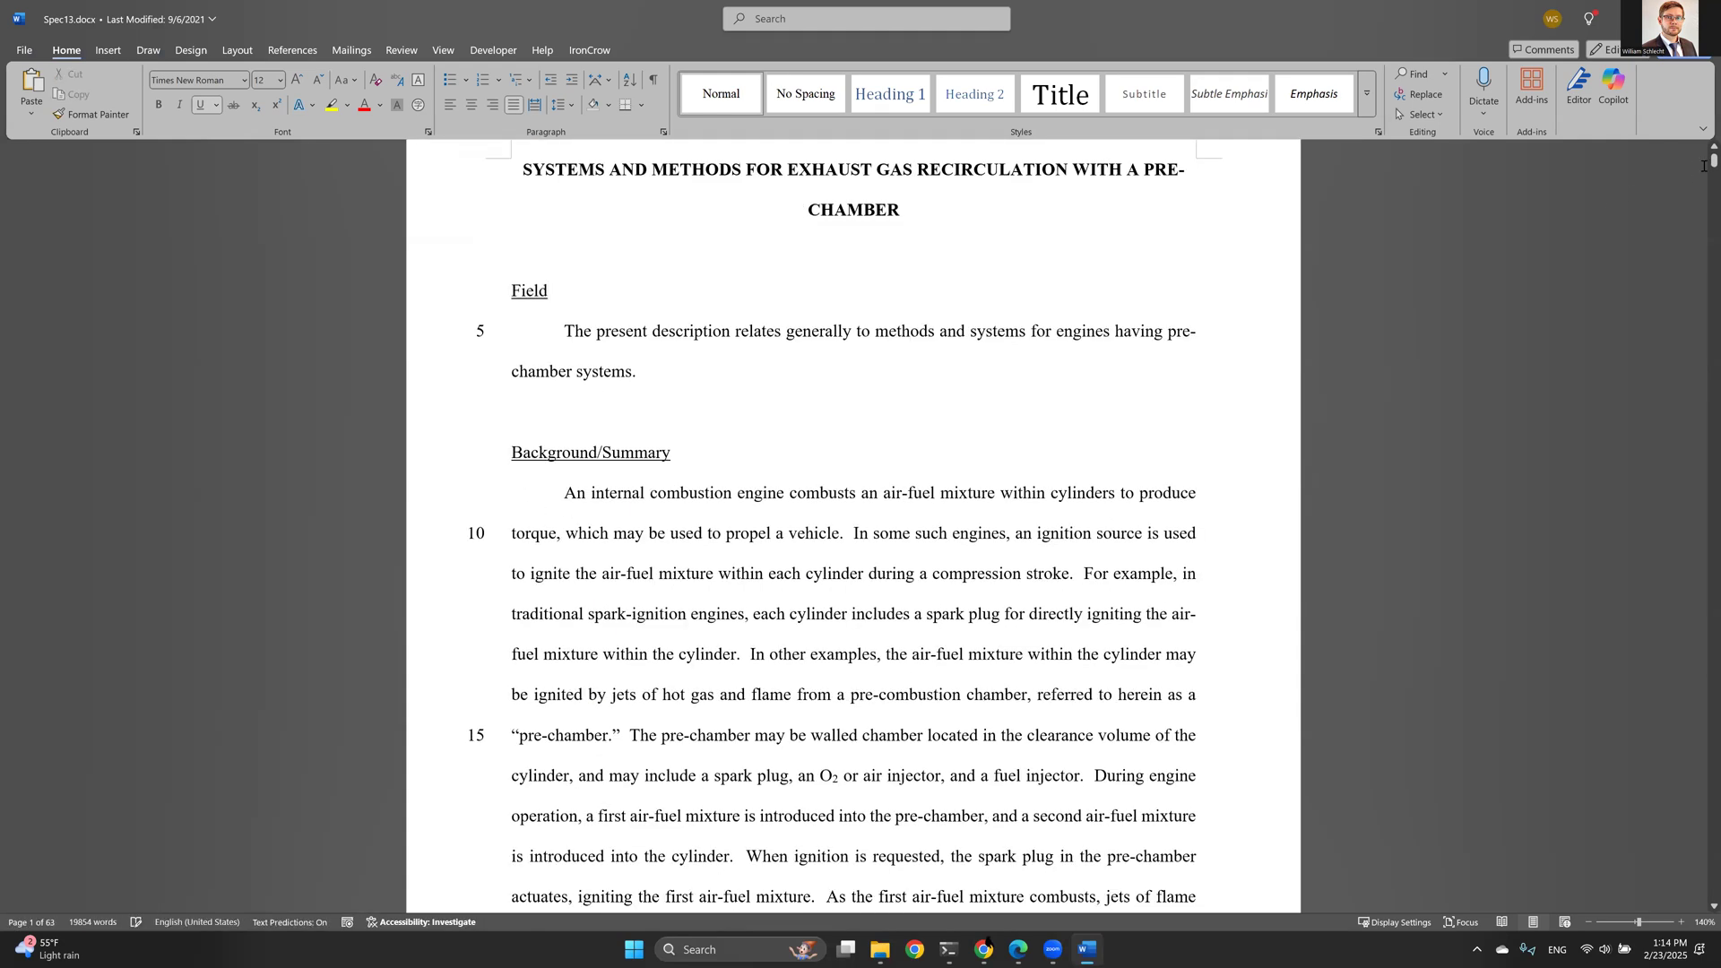
left_click_drag(1714, 161, 1678, 834)
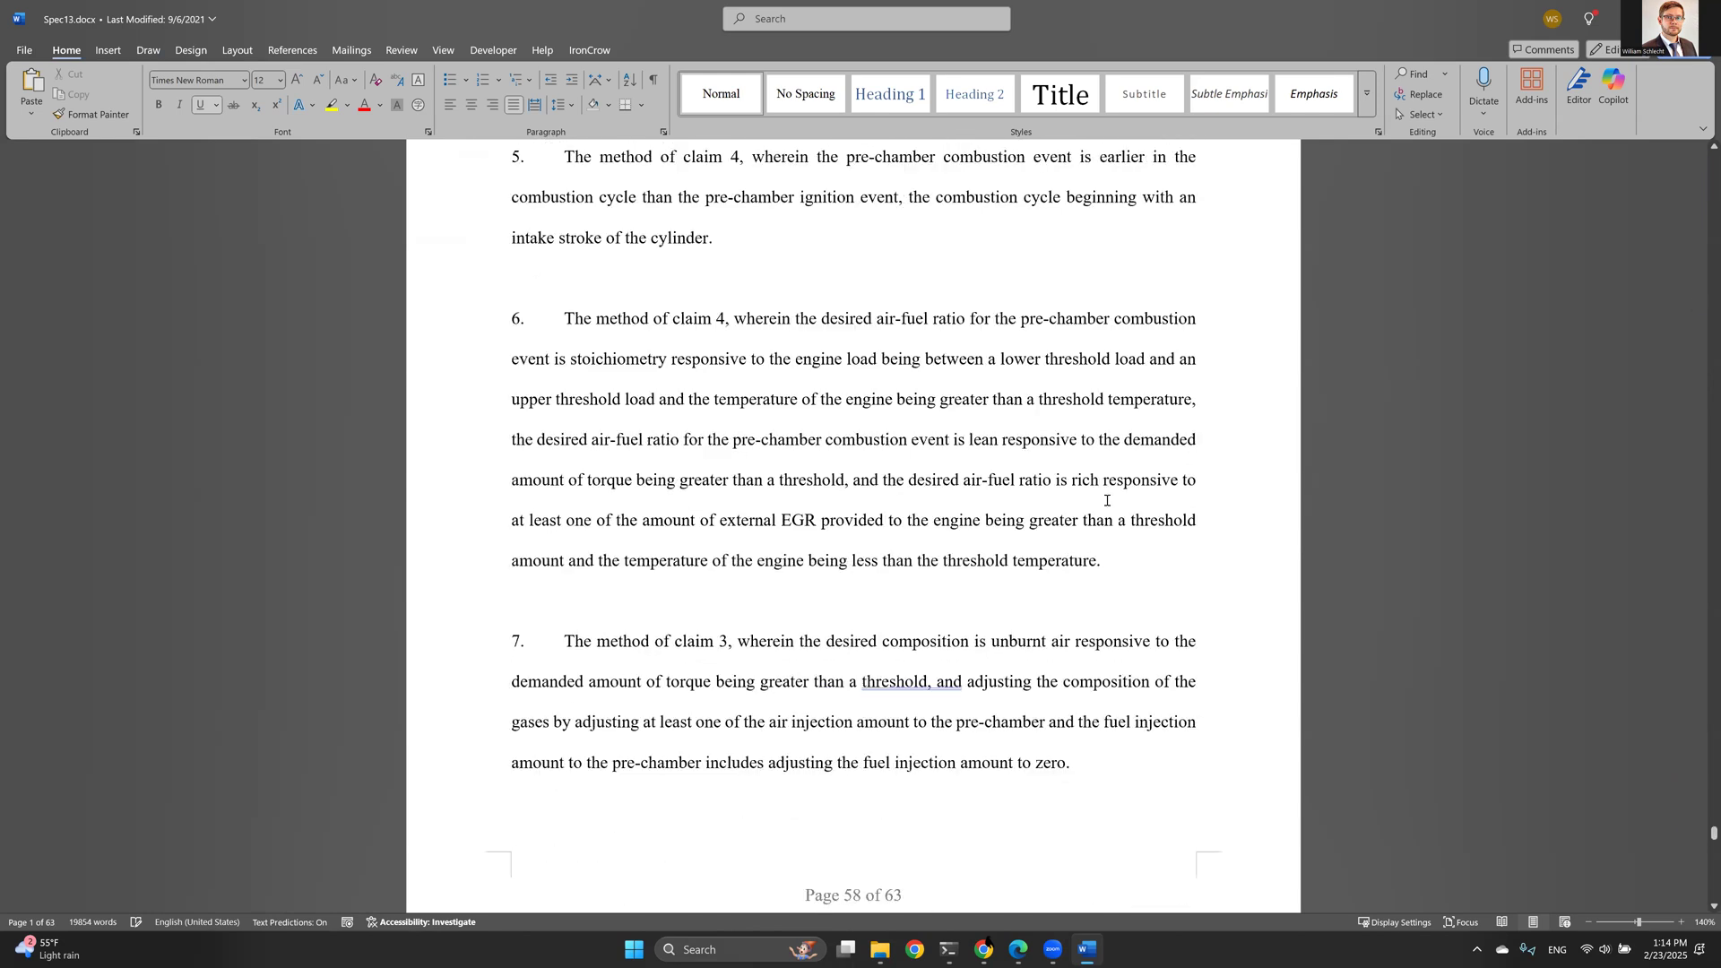
scroll(1111, 507, "up", 15)
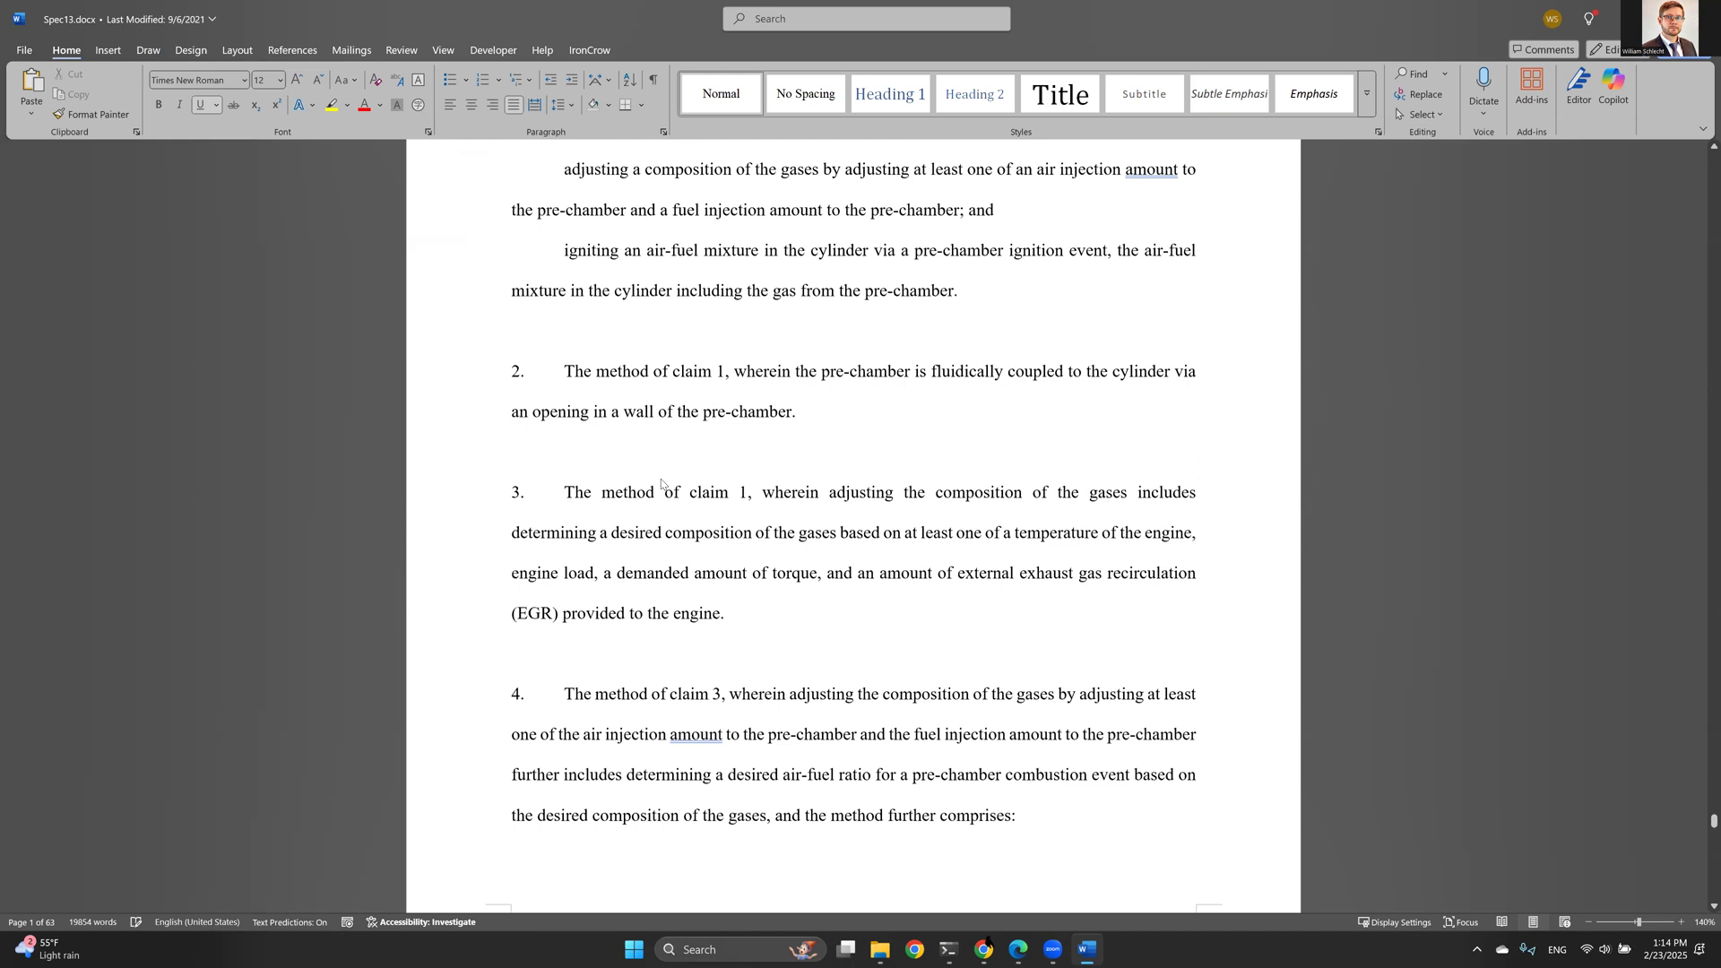
scroll(643, 547, "up", 5)
left_click(633, 547)
left_click(490, 550)
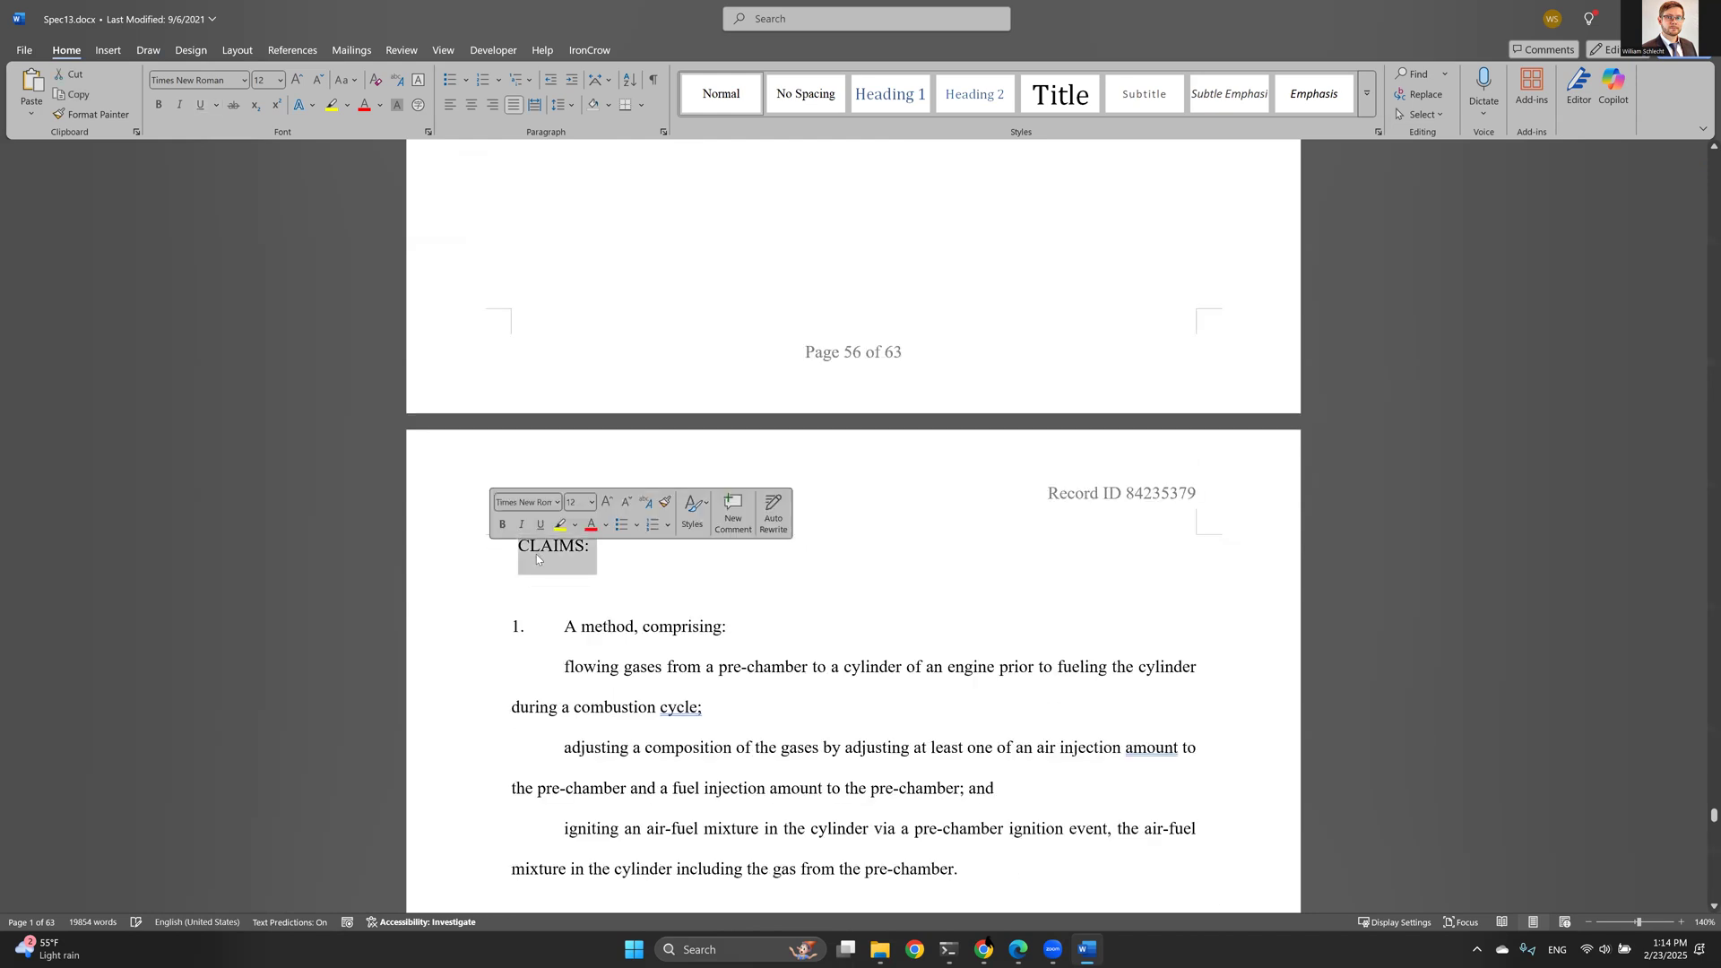
left_click(609, 560)
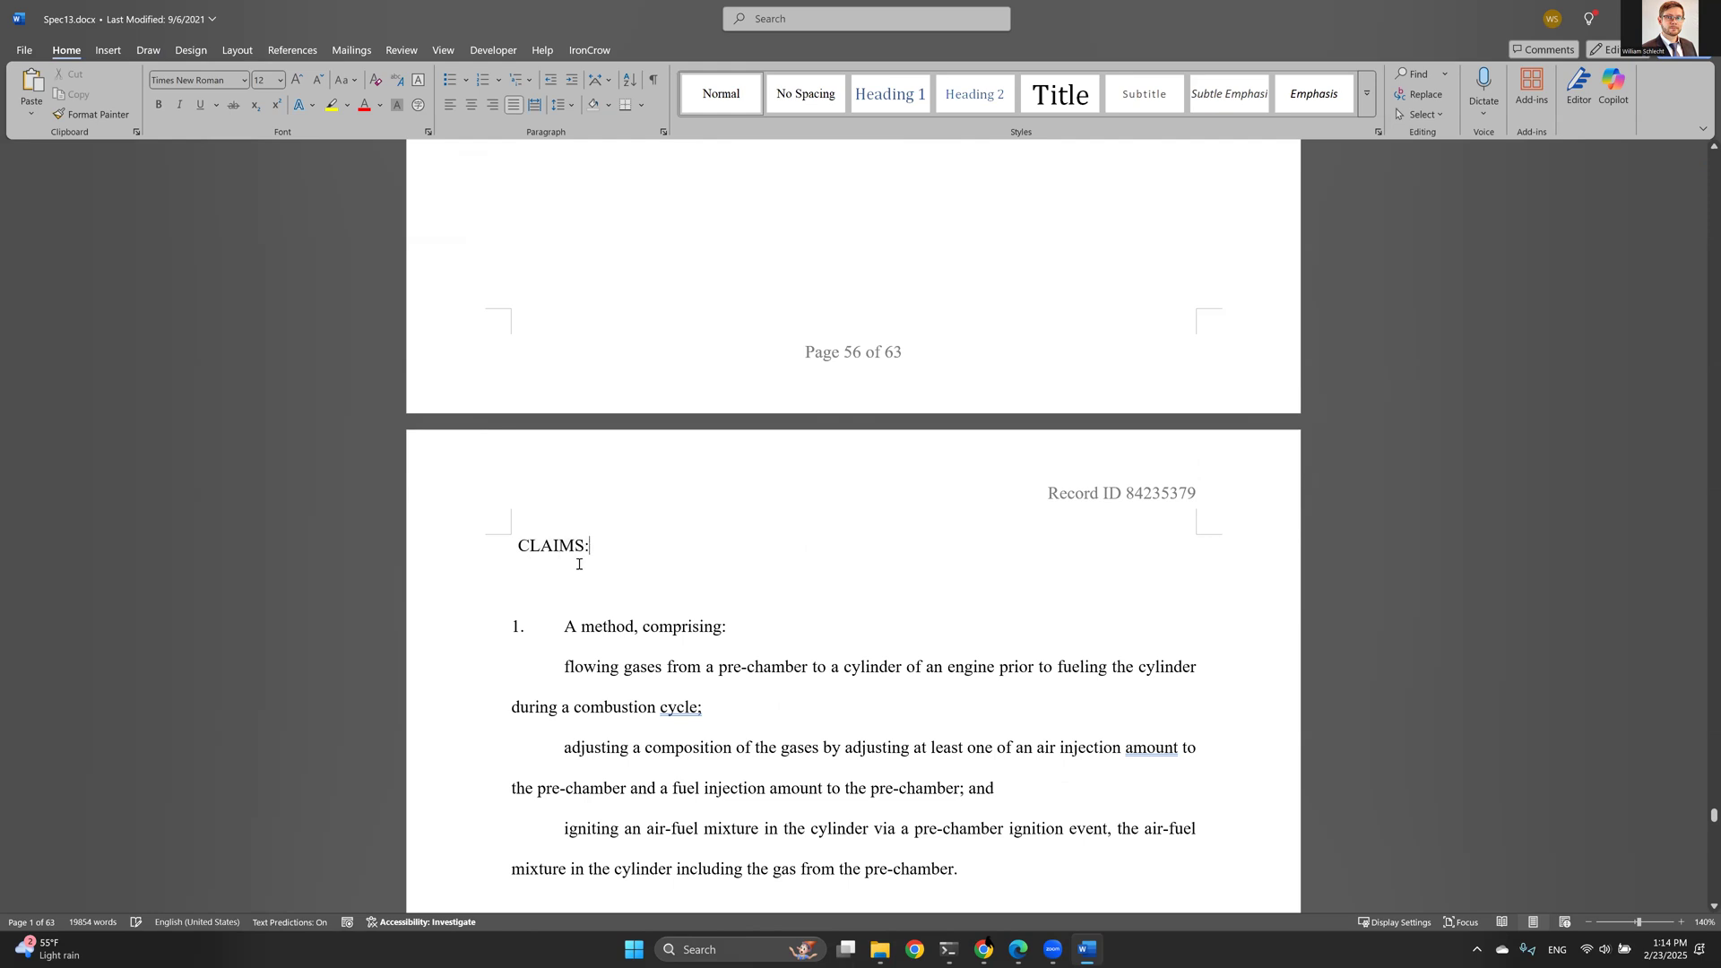
scroll(555, 561, "down", 1)
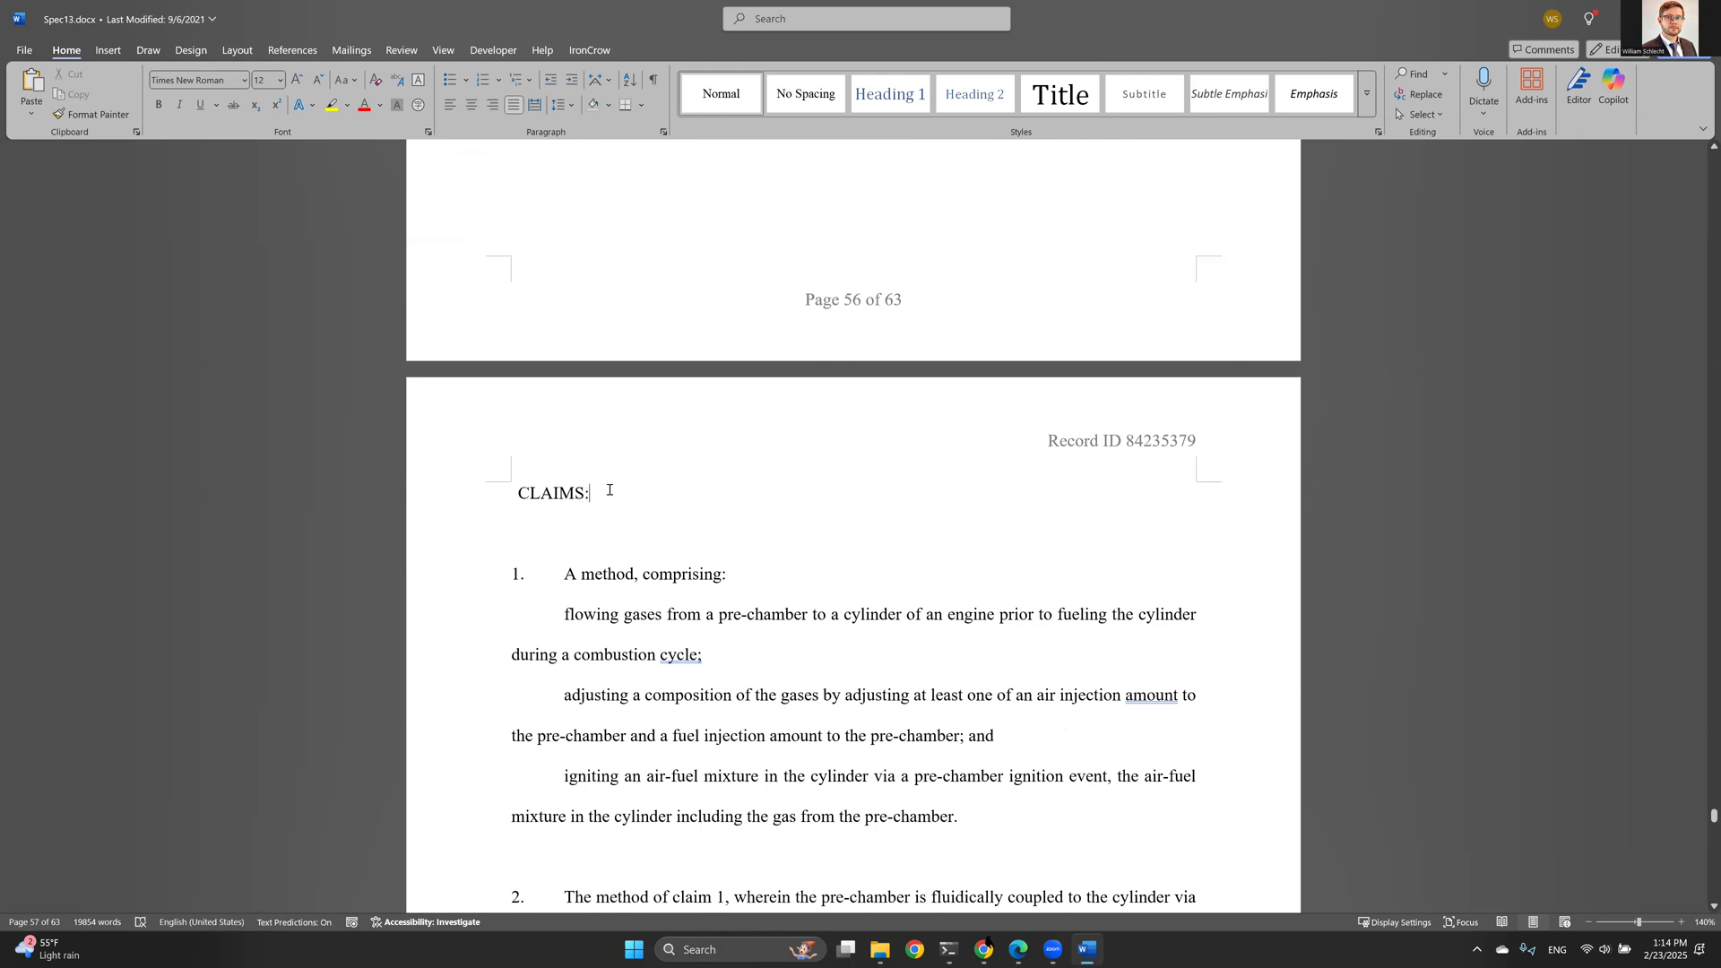
scroll(603, 488, "down", 3)
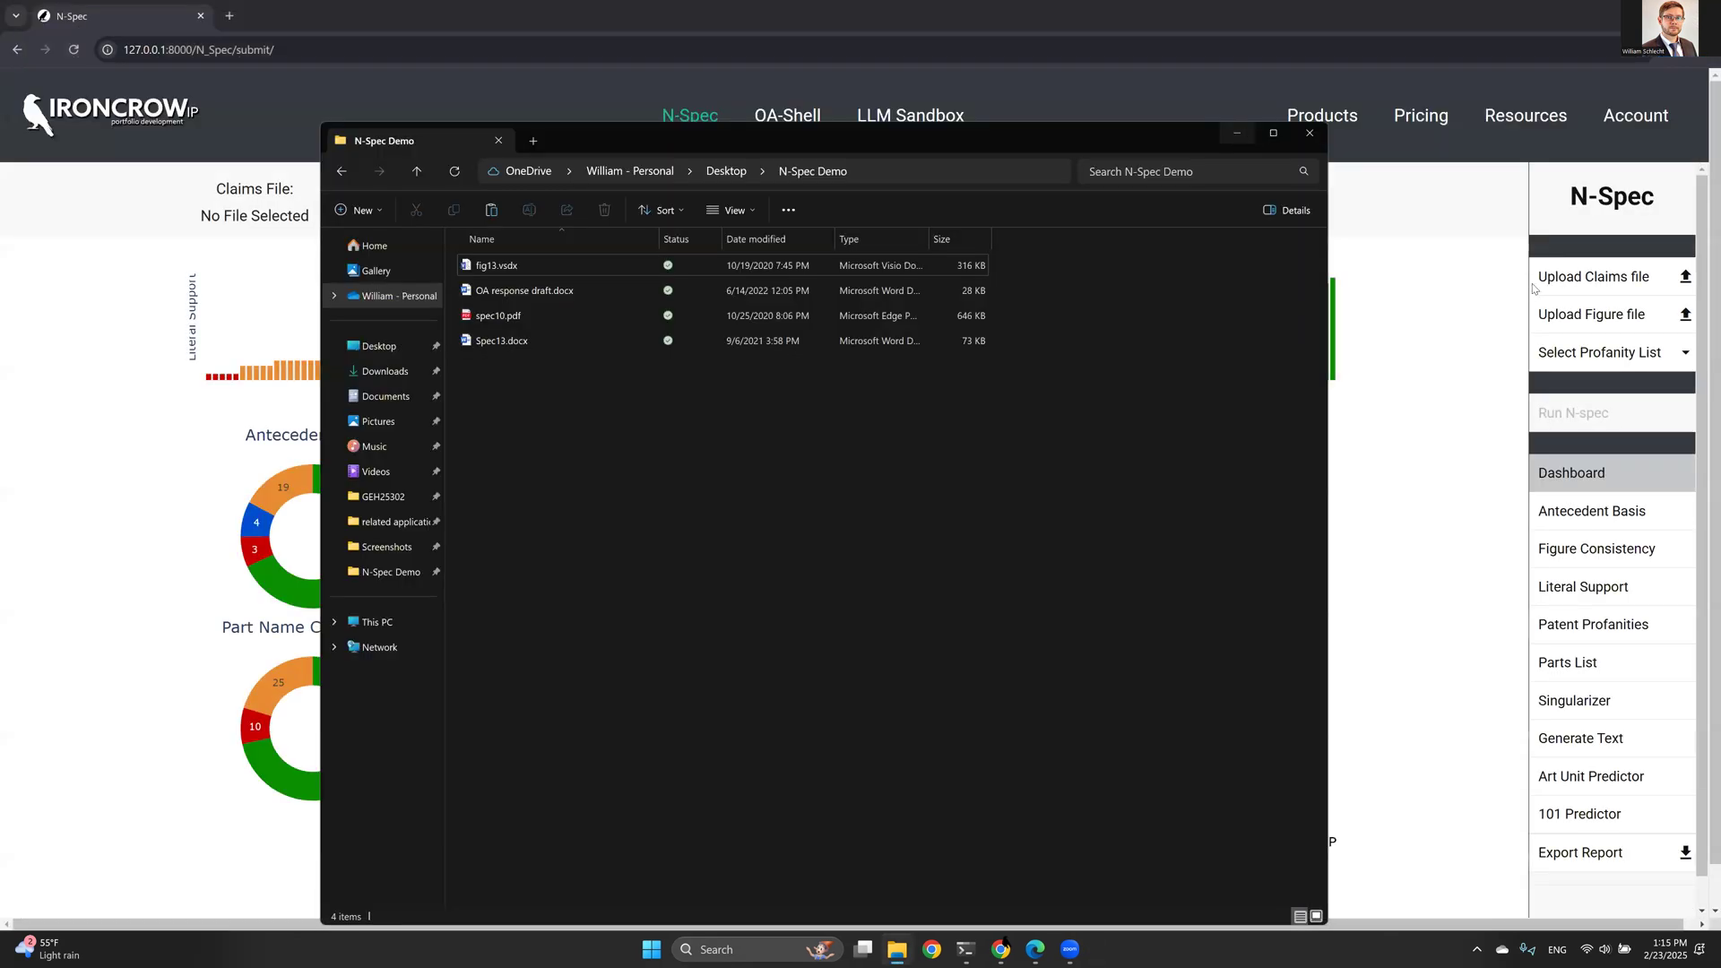
- Close the file window and upload OA response draft.docx as the new claims file
key("Escape")
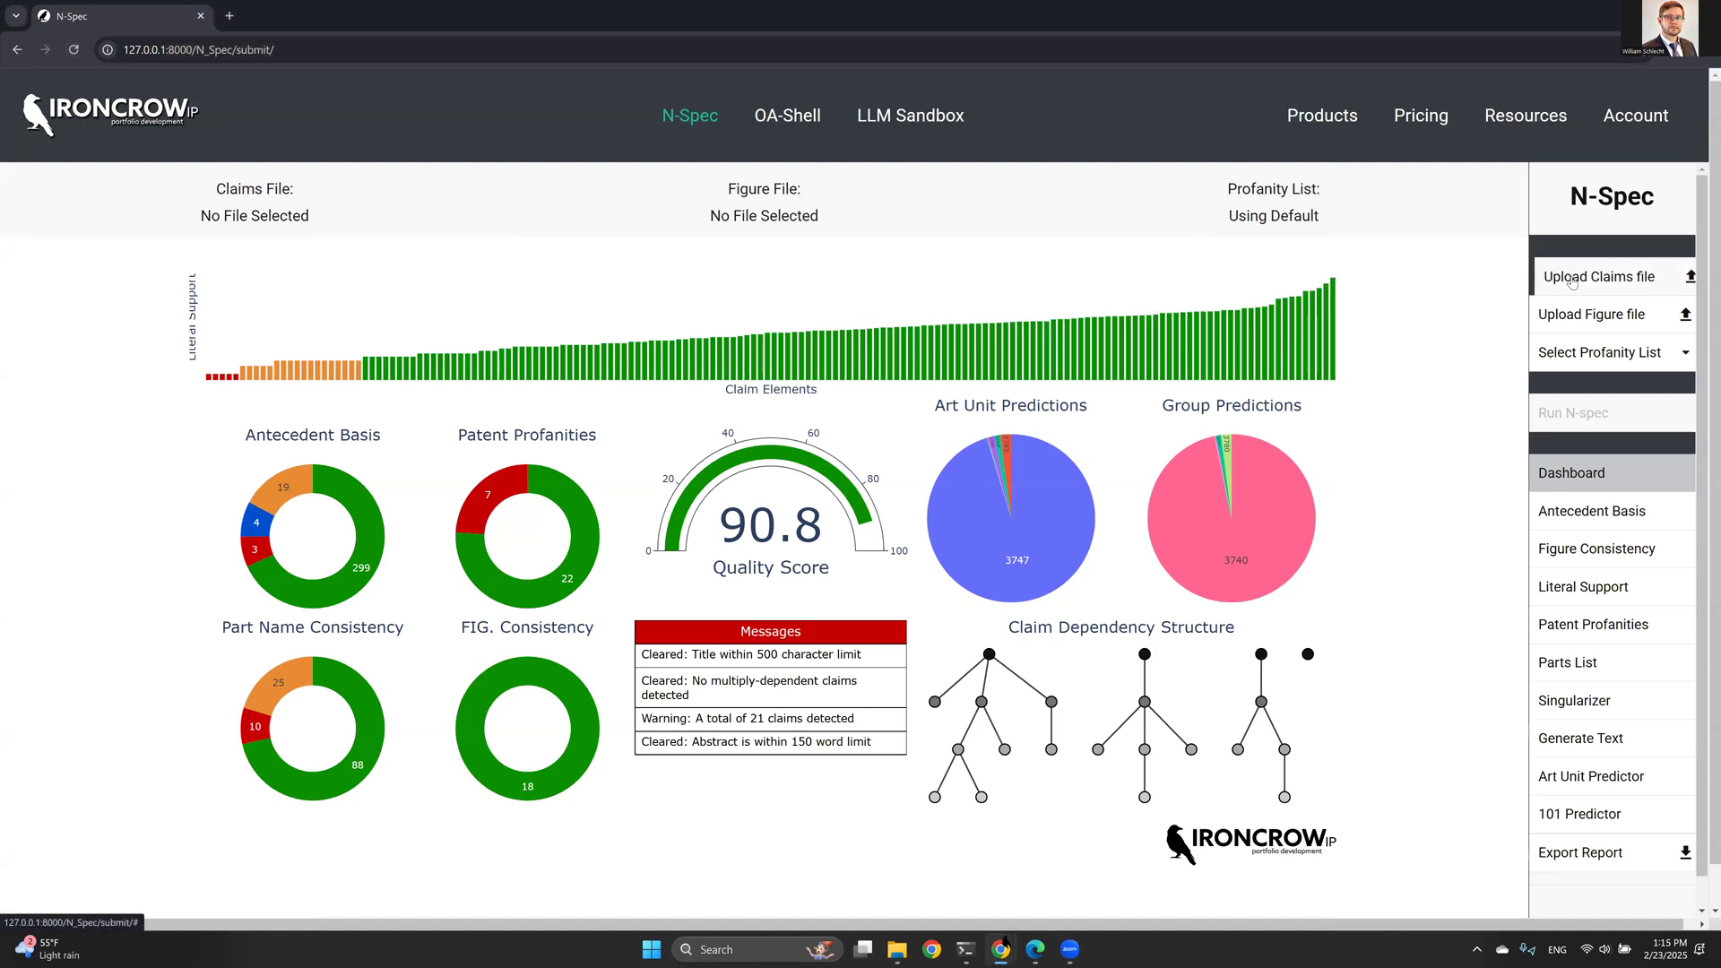
left_click(1607, 278)
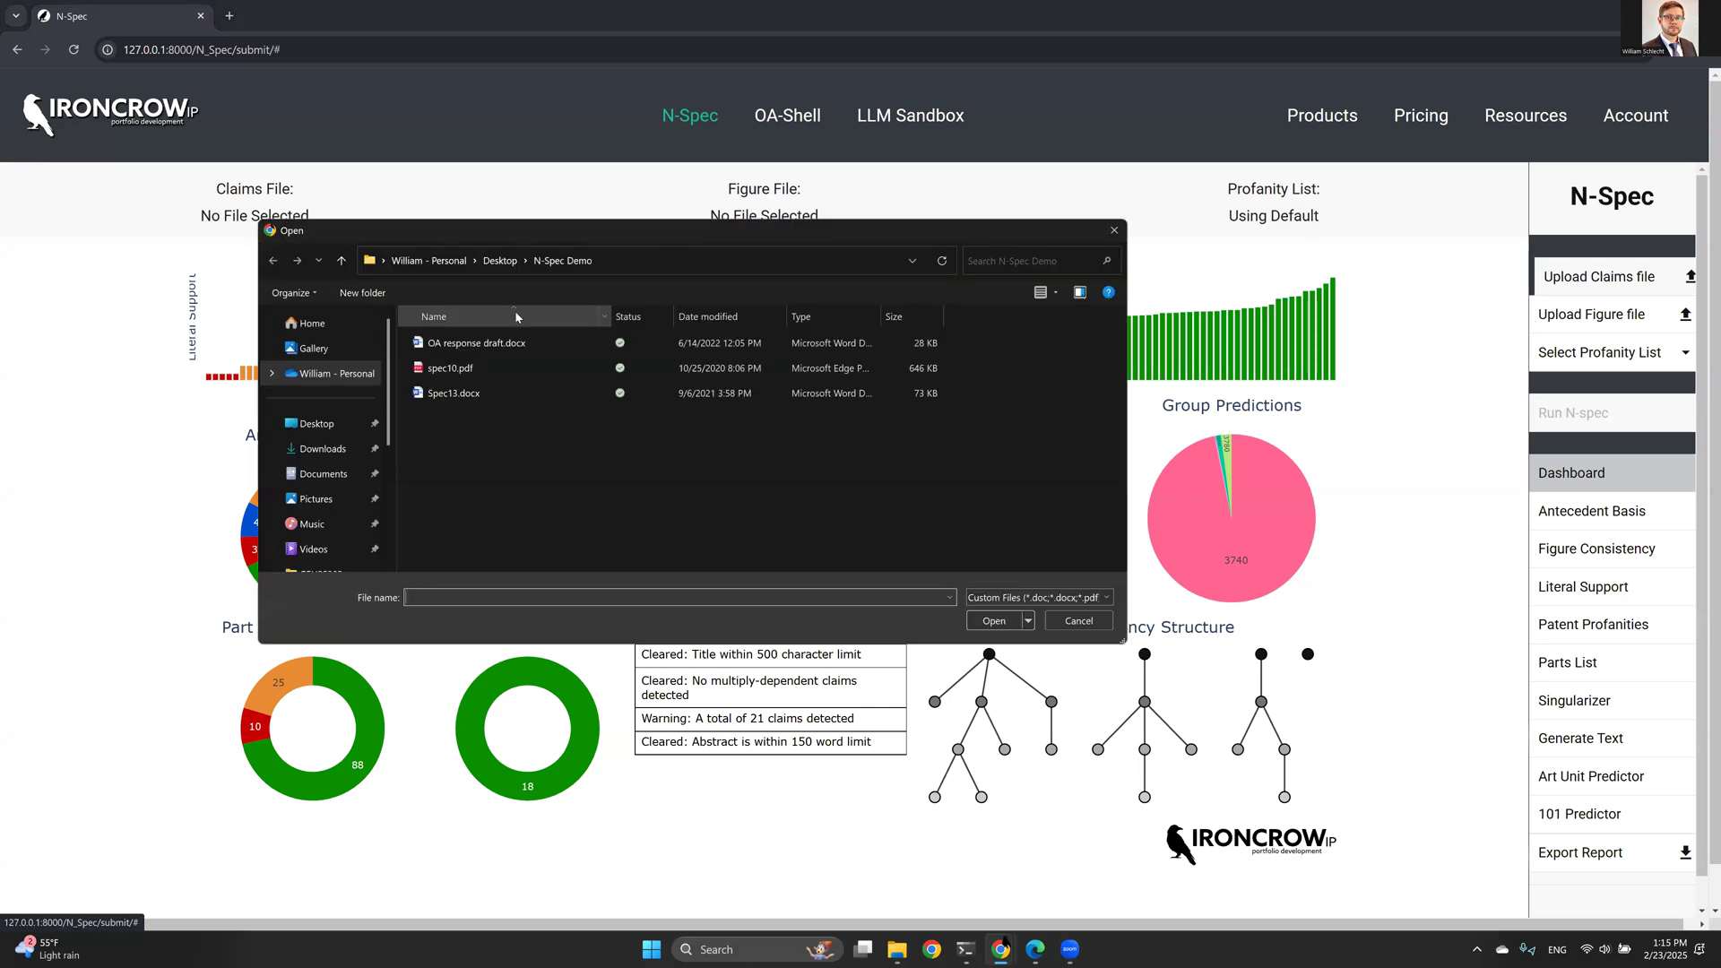
double_click(479, 349)
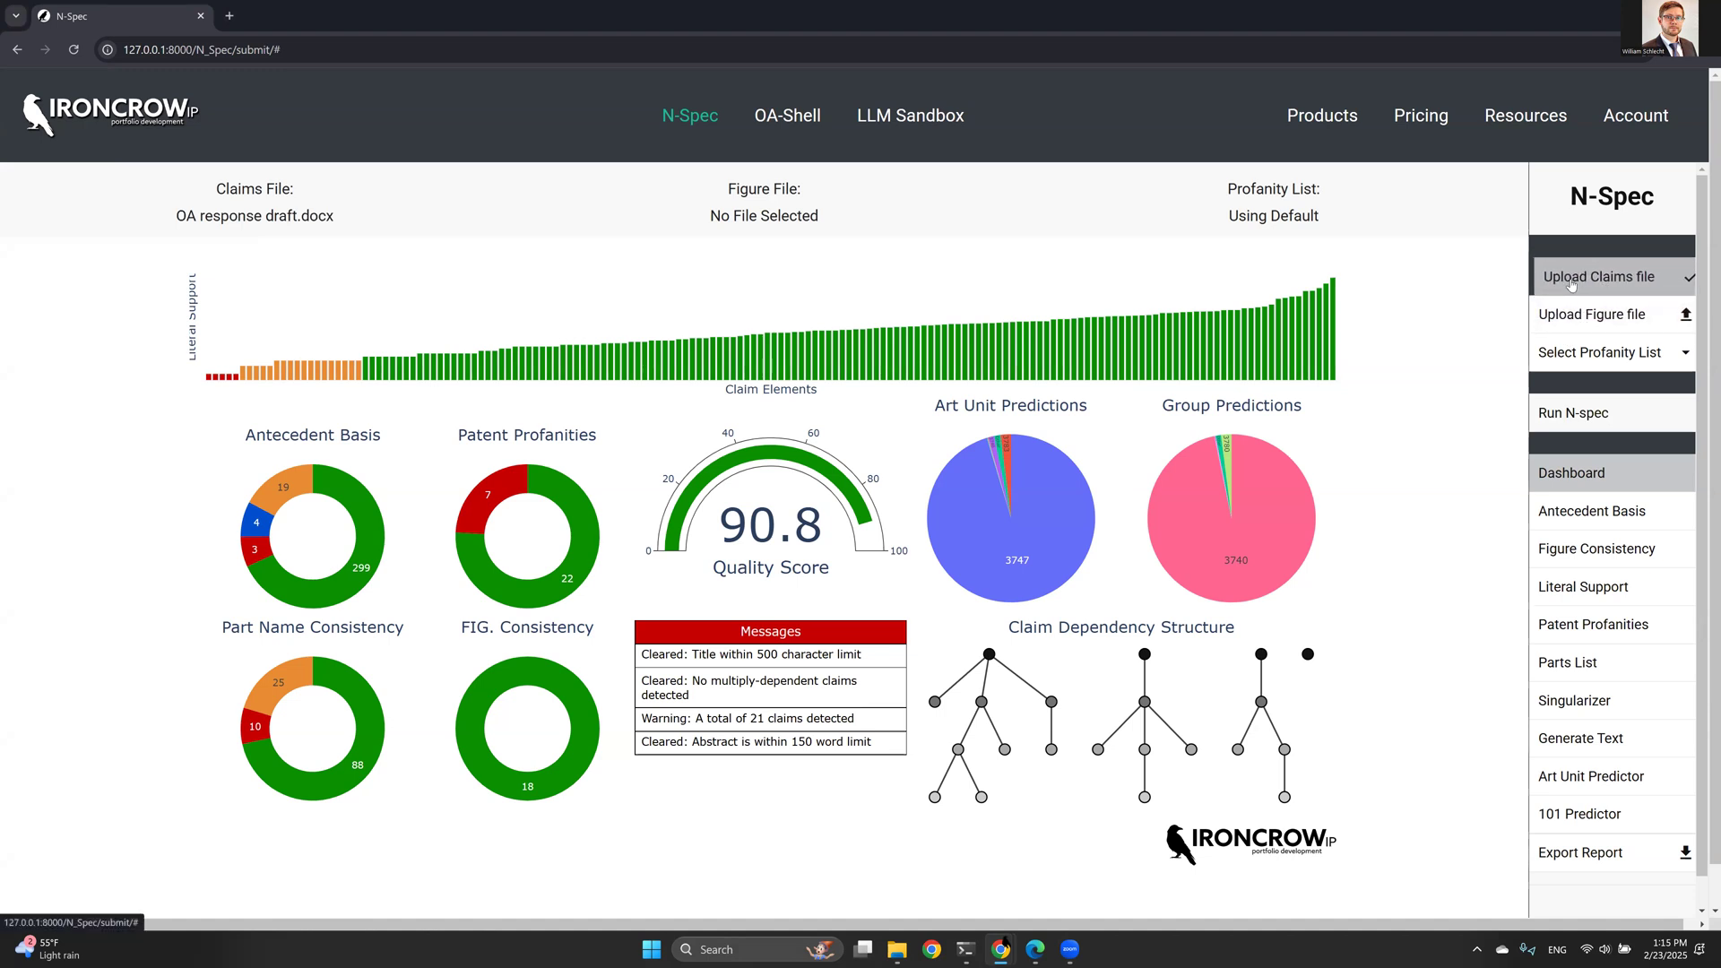
- Open profanity list management from the profanity list selector and review the General list's terms
left_click(1581, 355)
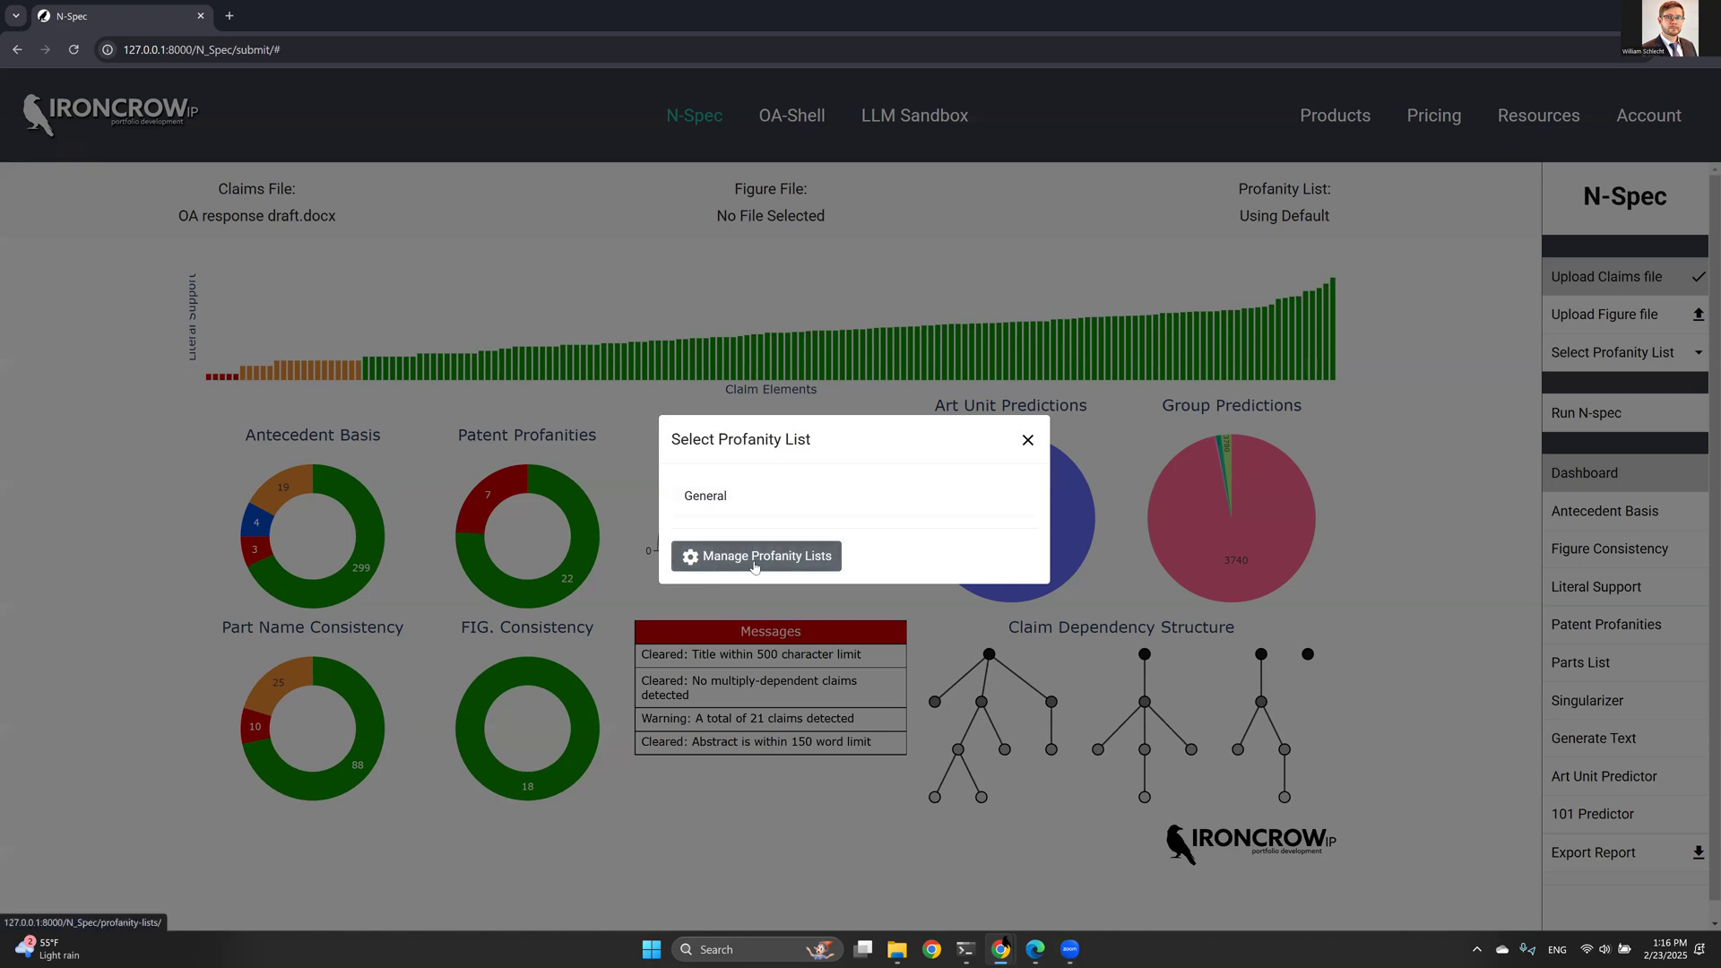
left_click(714, 565)
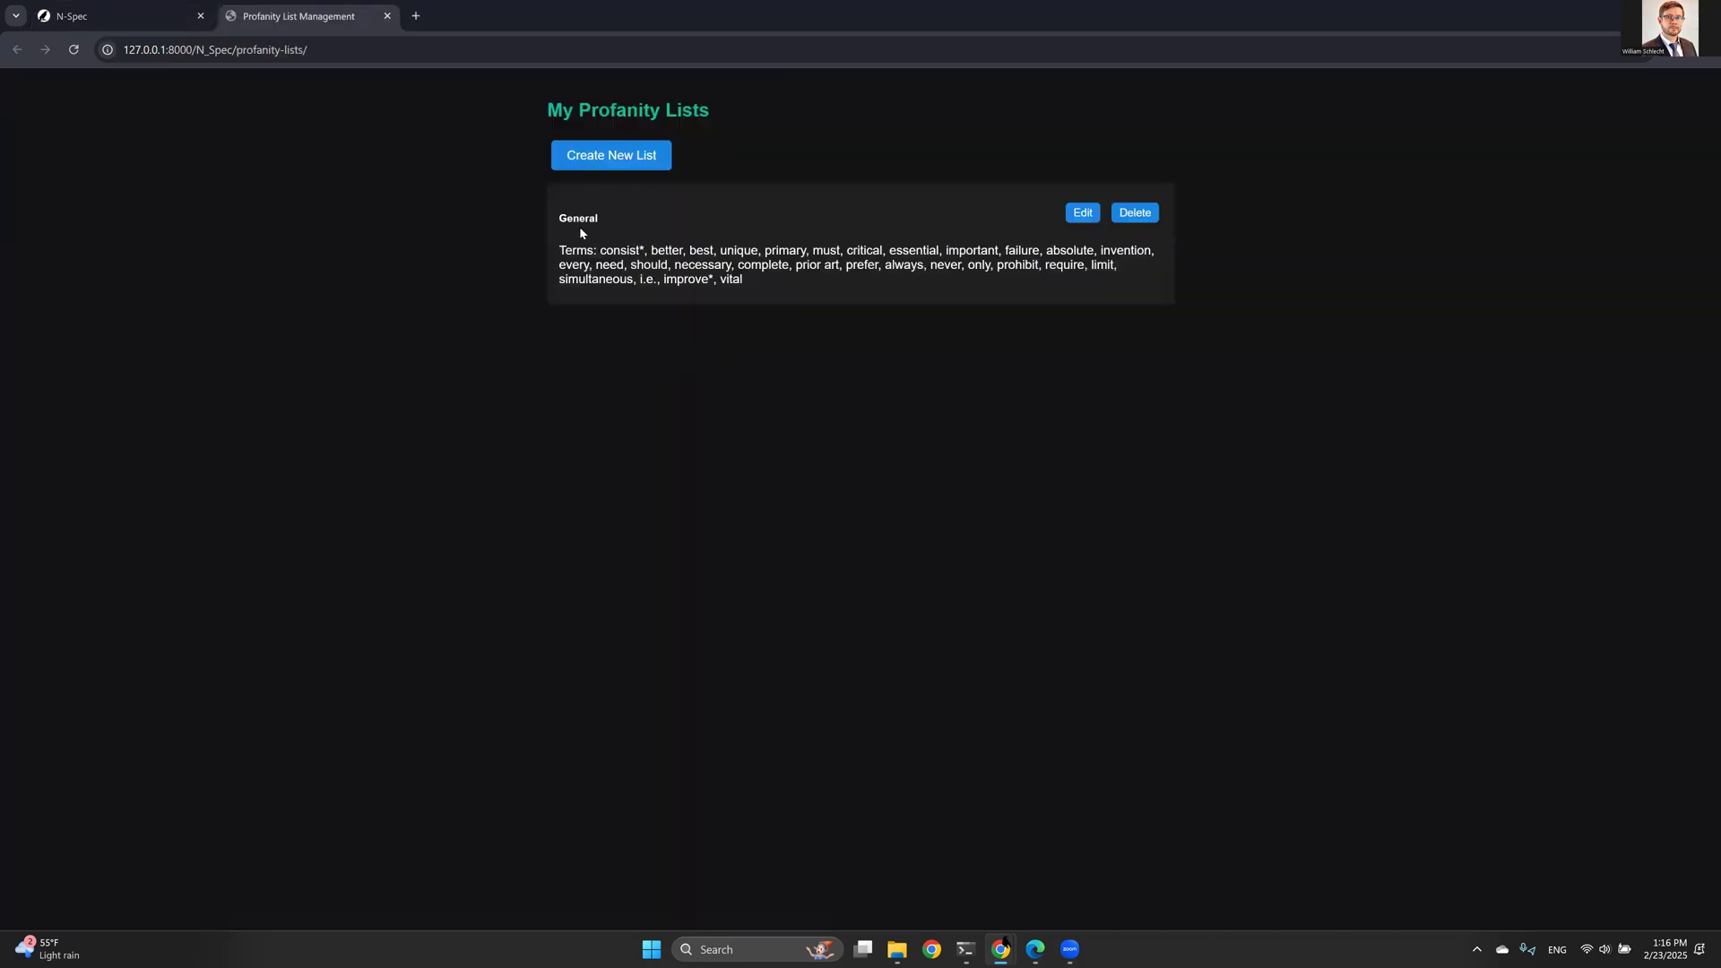
left_click_drag(584, 228, 823, 288)
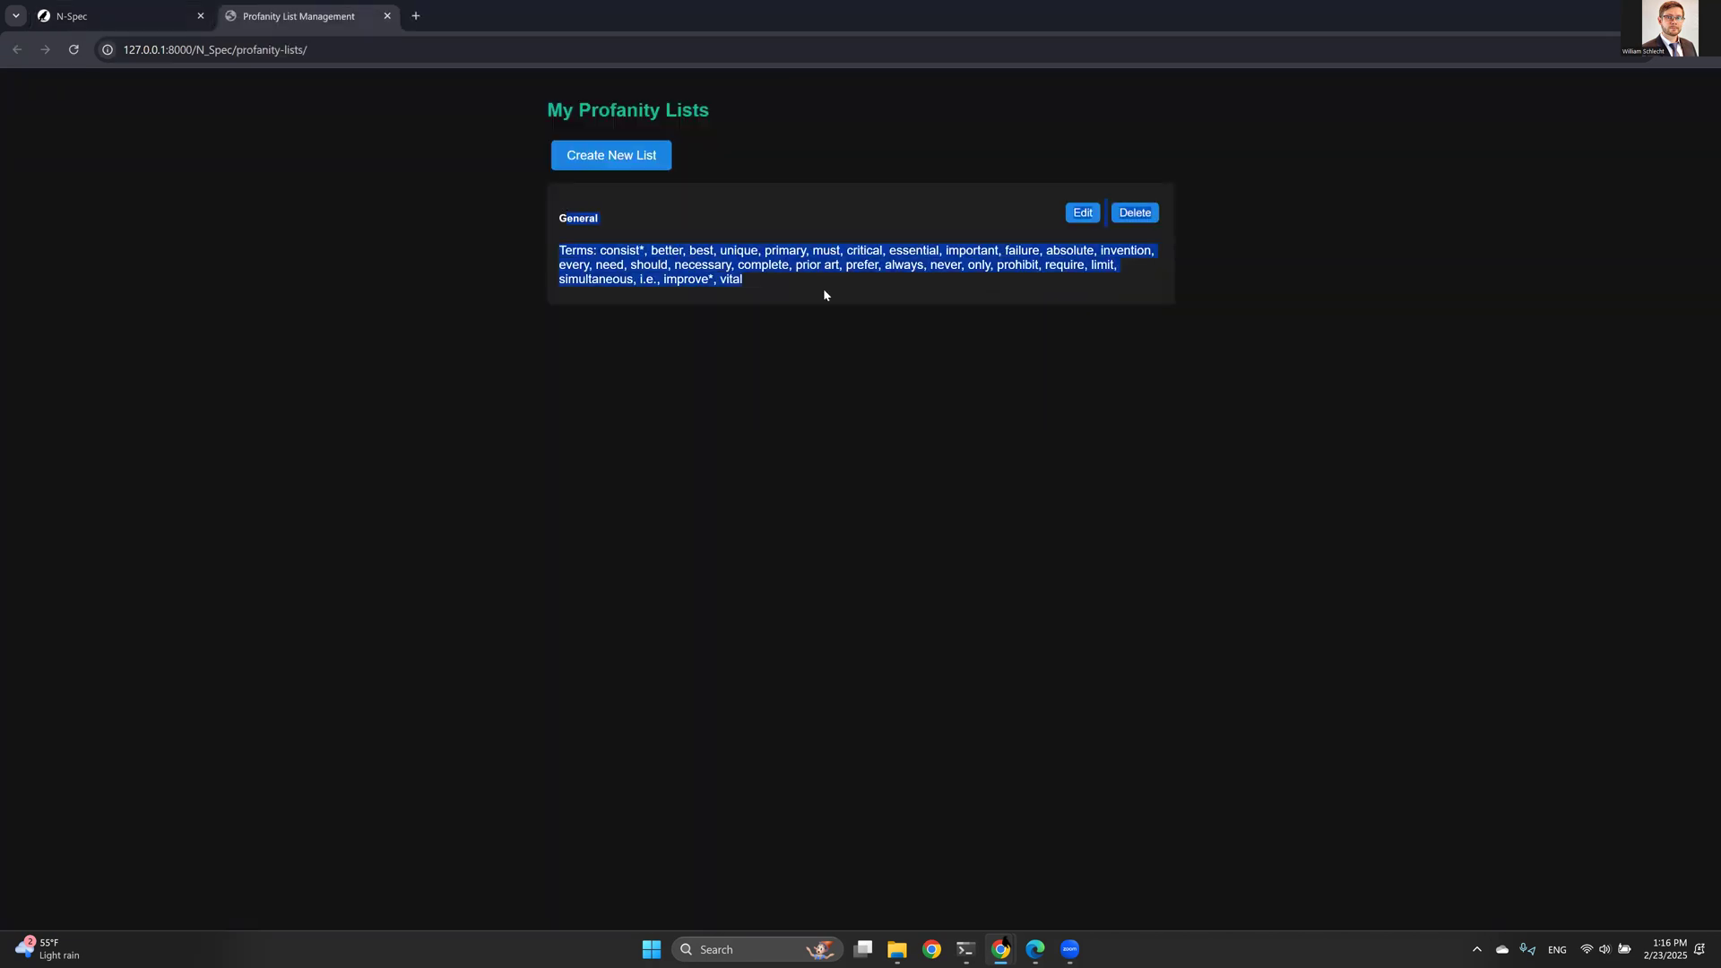
- Create a new profanity list named Custom list and fill it with the default terms
left_click(622, 192)
left_click(608, 160)
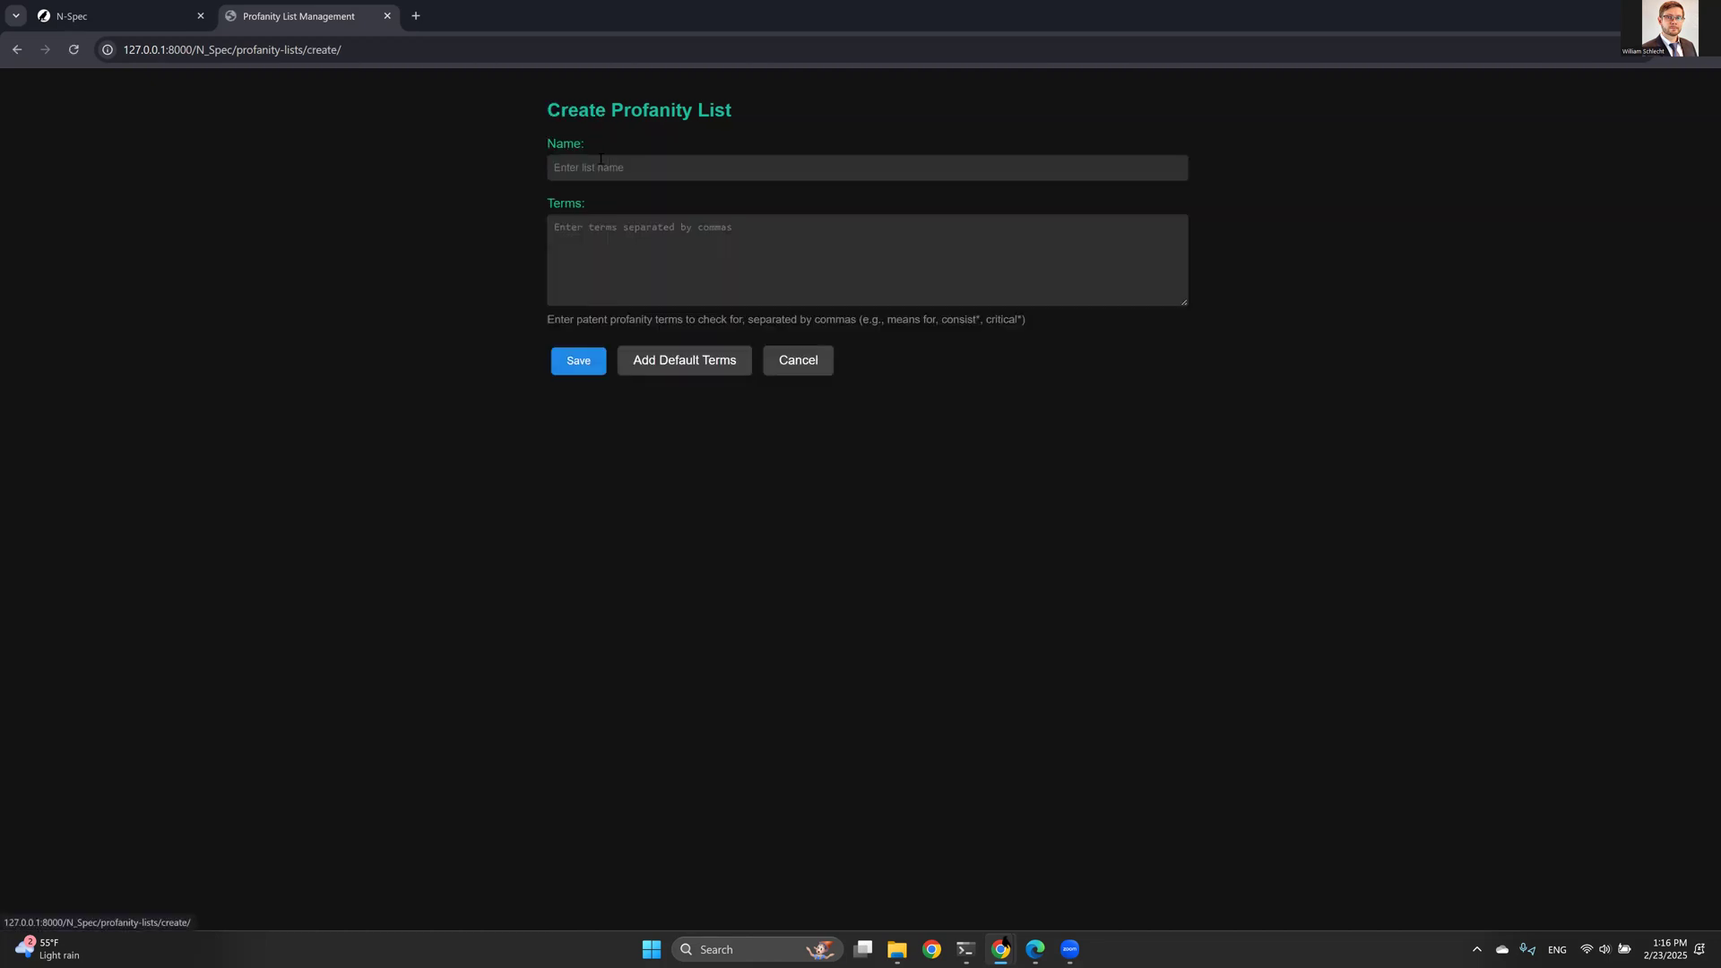
left_click(556, 169)
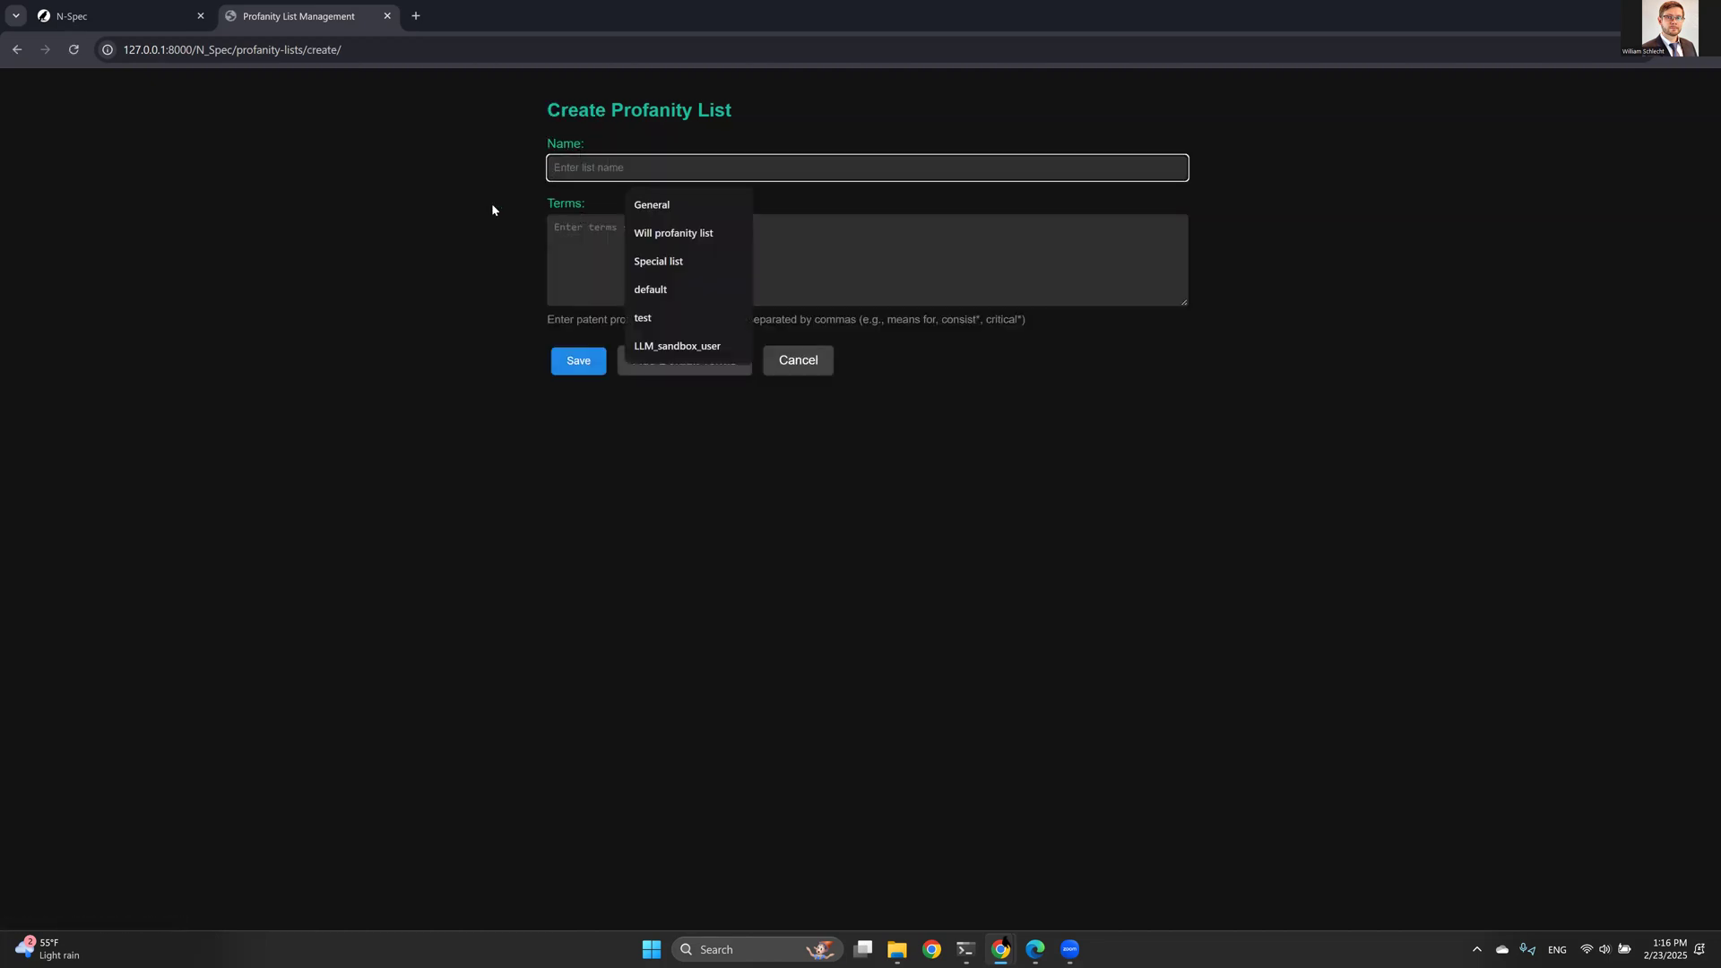
type("Custom list")
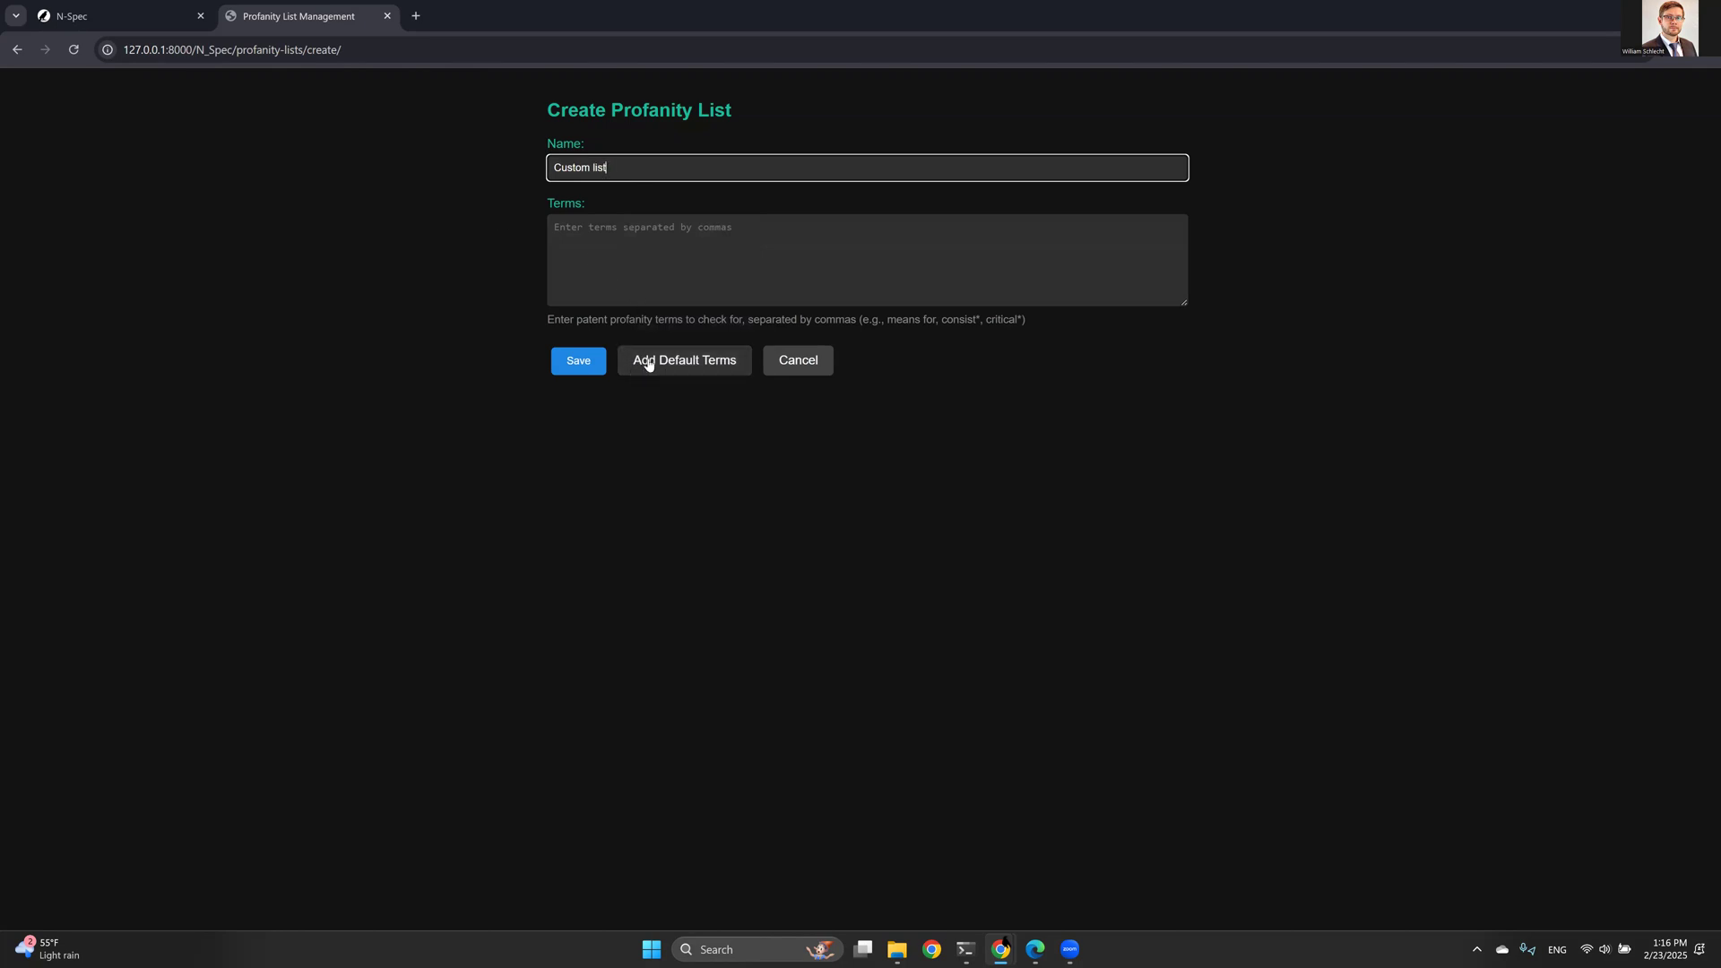
left_click(645, 359)
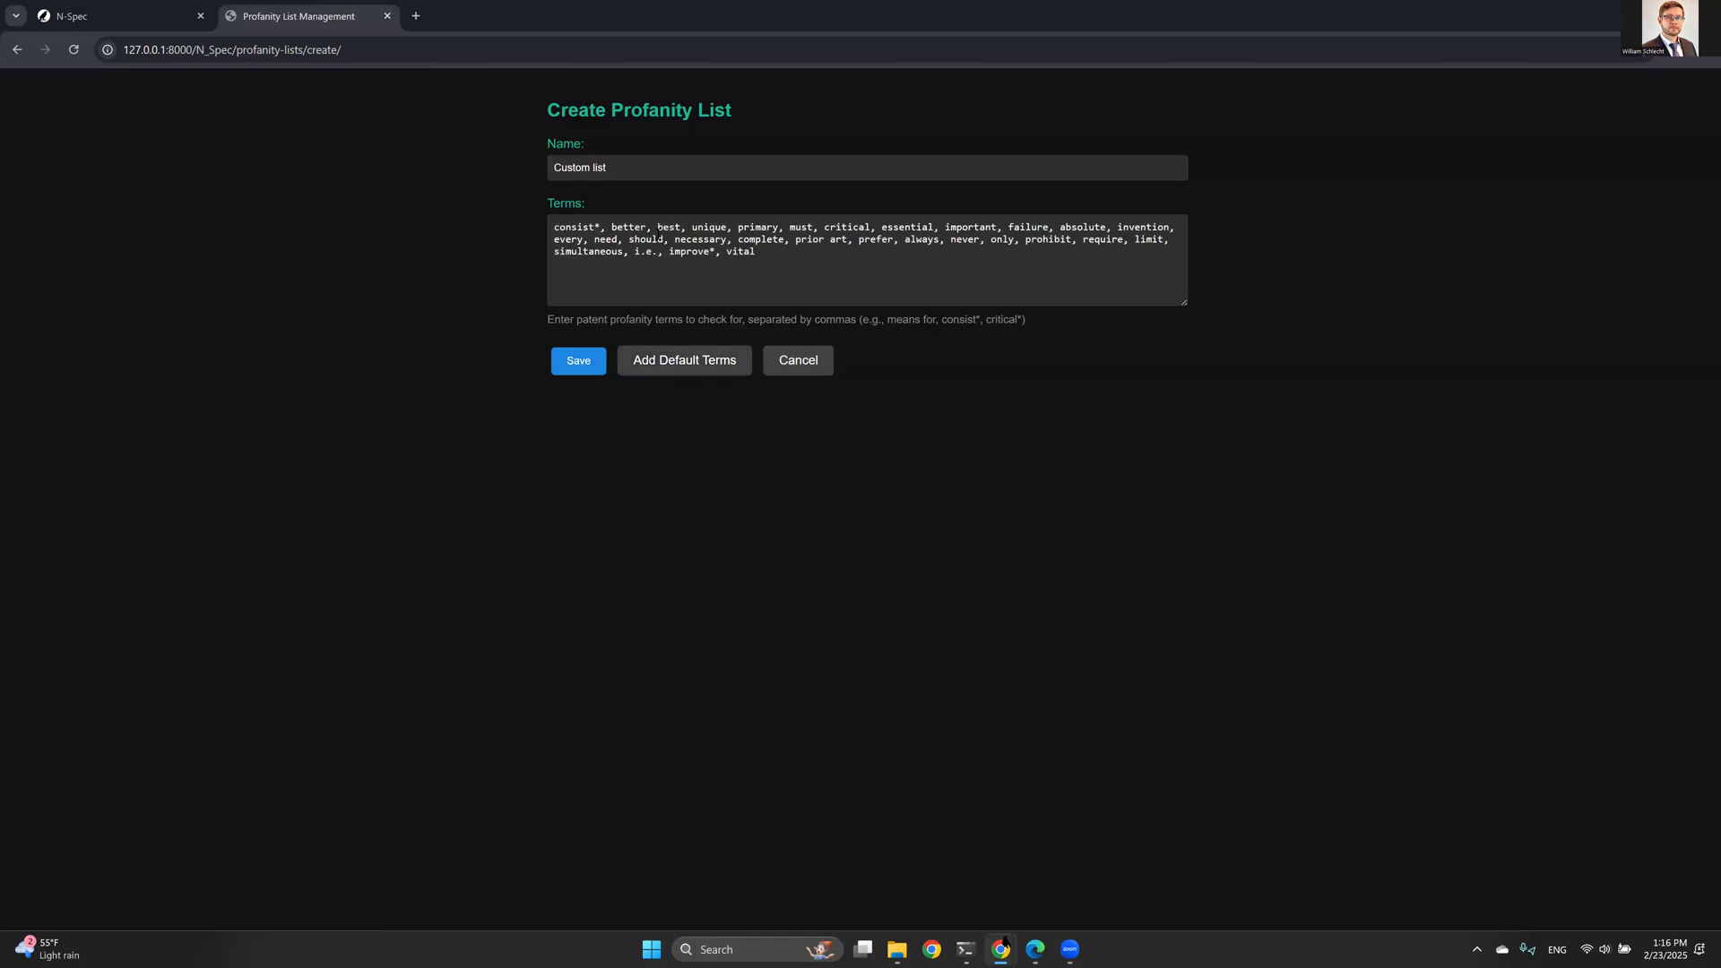
- Append the terms dangerous, better, best, invention and consist* to the list and save it
left_click(785, 257)
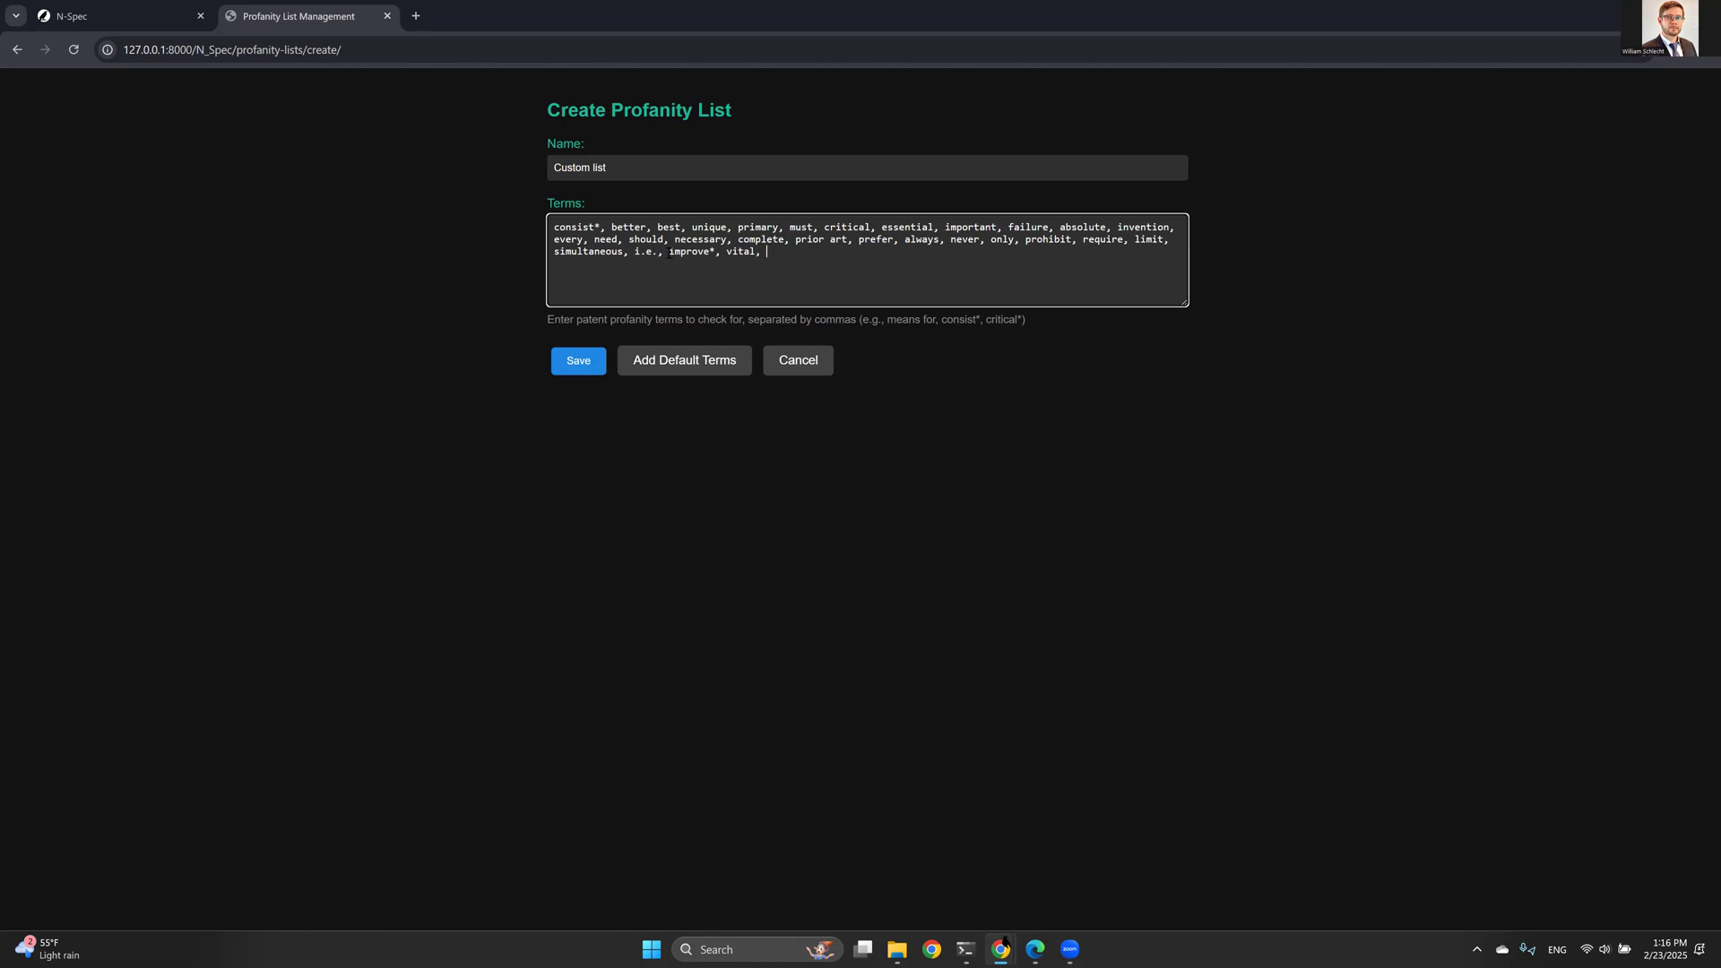
type("dangerous, better, best, invention,")
type("consisting")
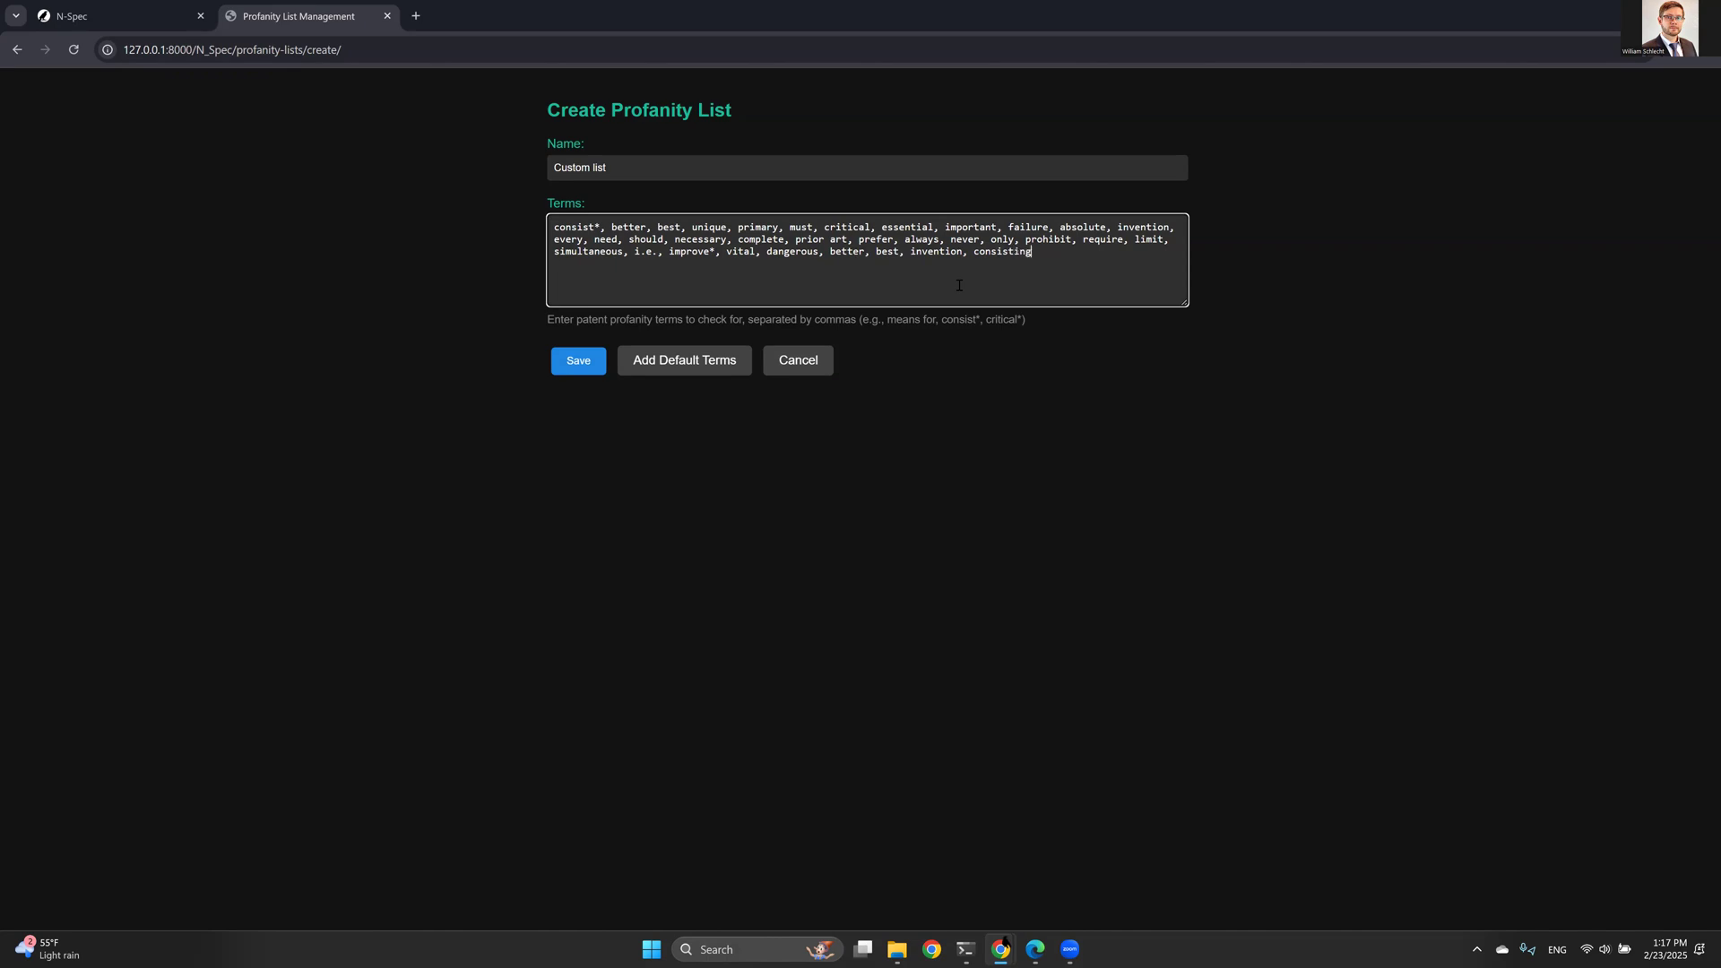
type("ed*")
left_click_drag(973, 257, 1000, 256)
left_click(580, 363)
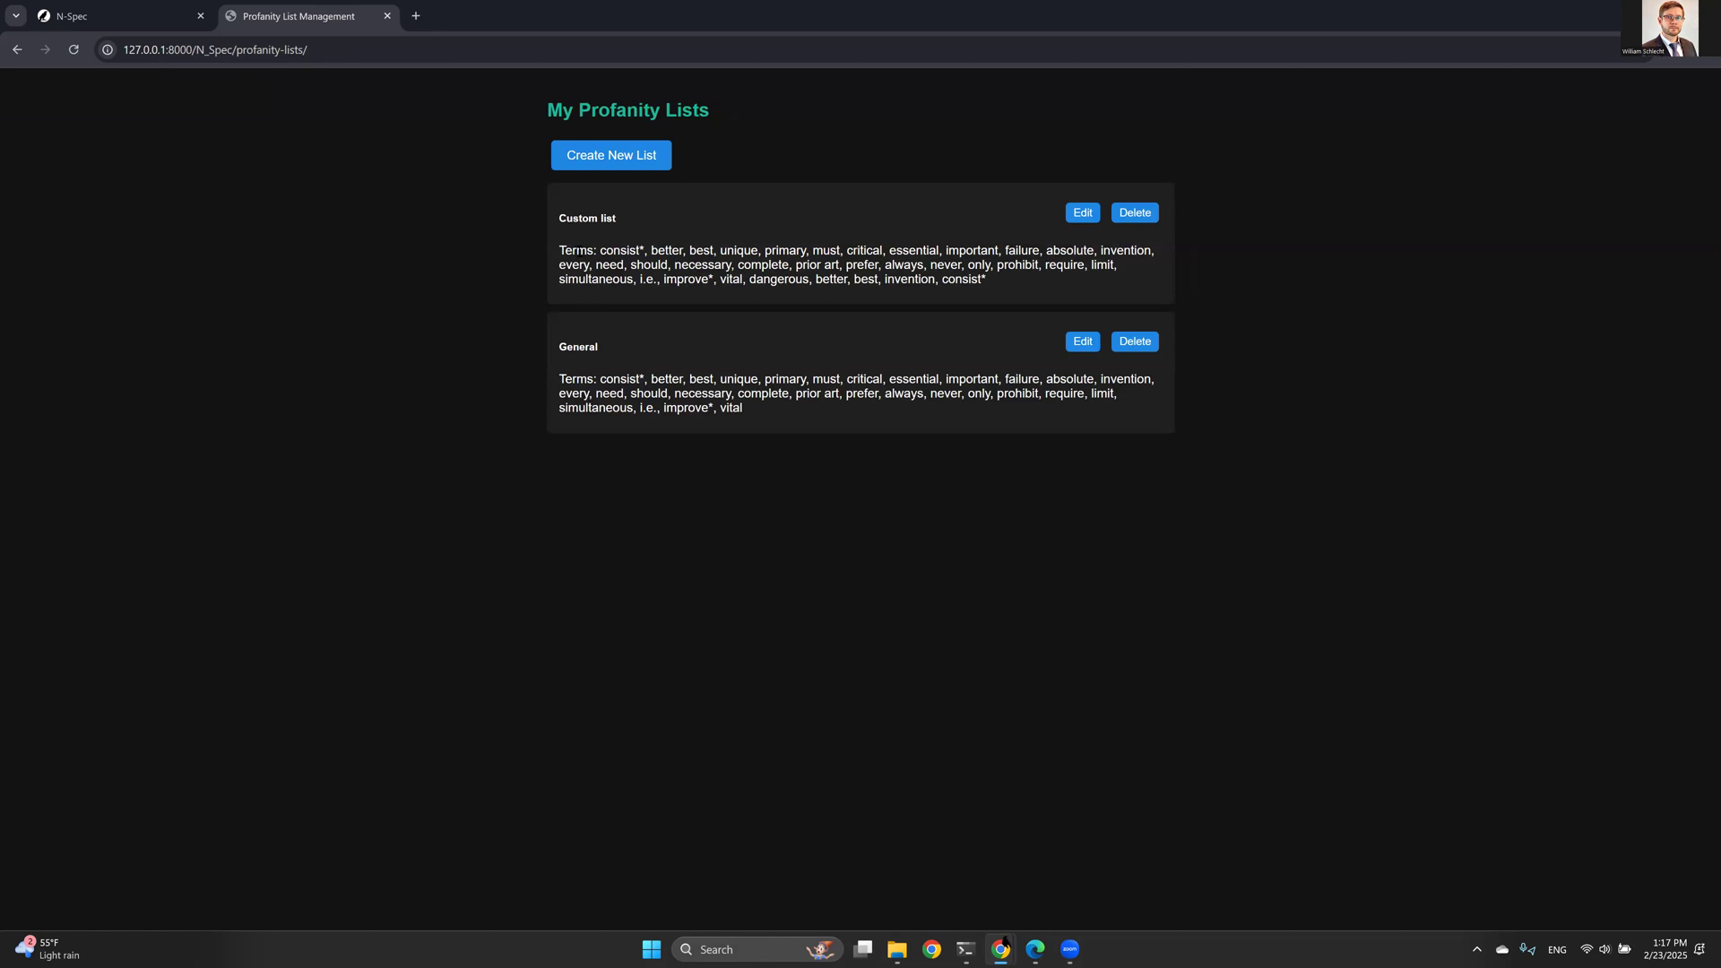
- Close the list management tab and the profanity list dialog, then reopen a fresh N-Spec page
left_click(384, 17)
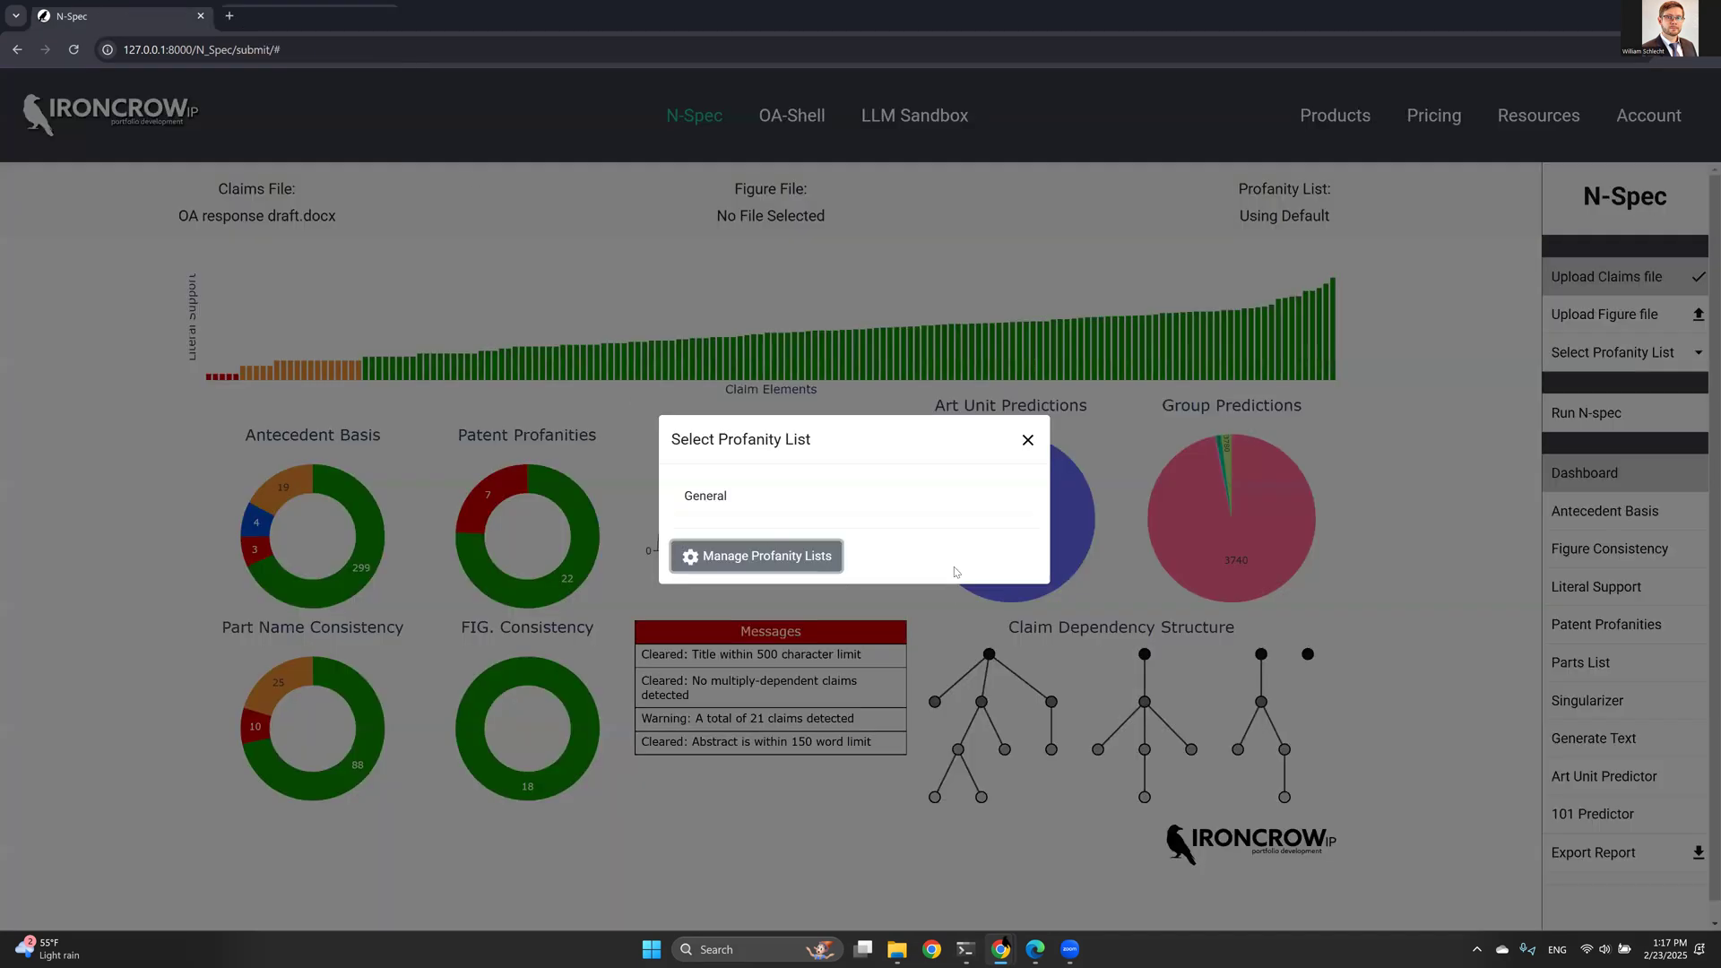
left_click(1022, 449)
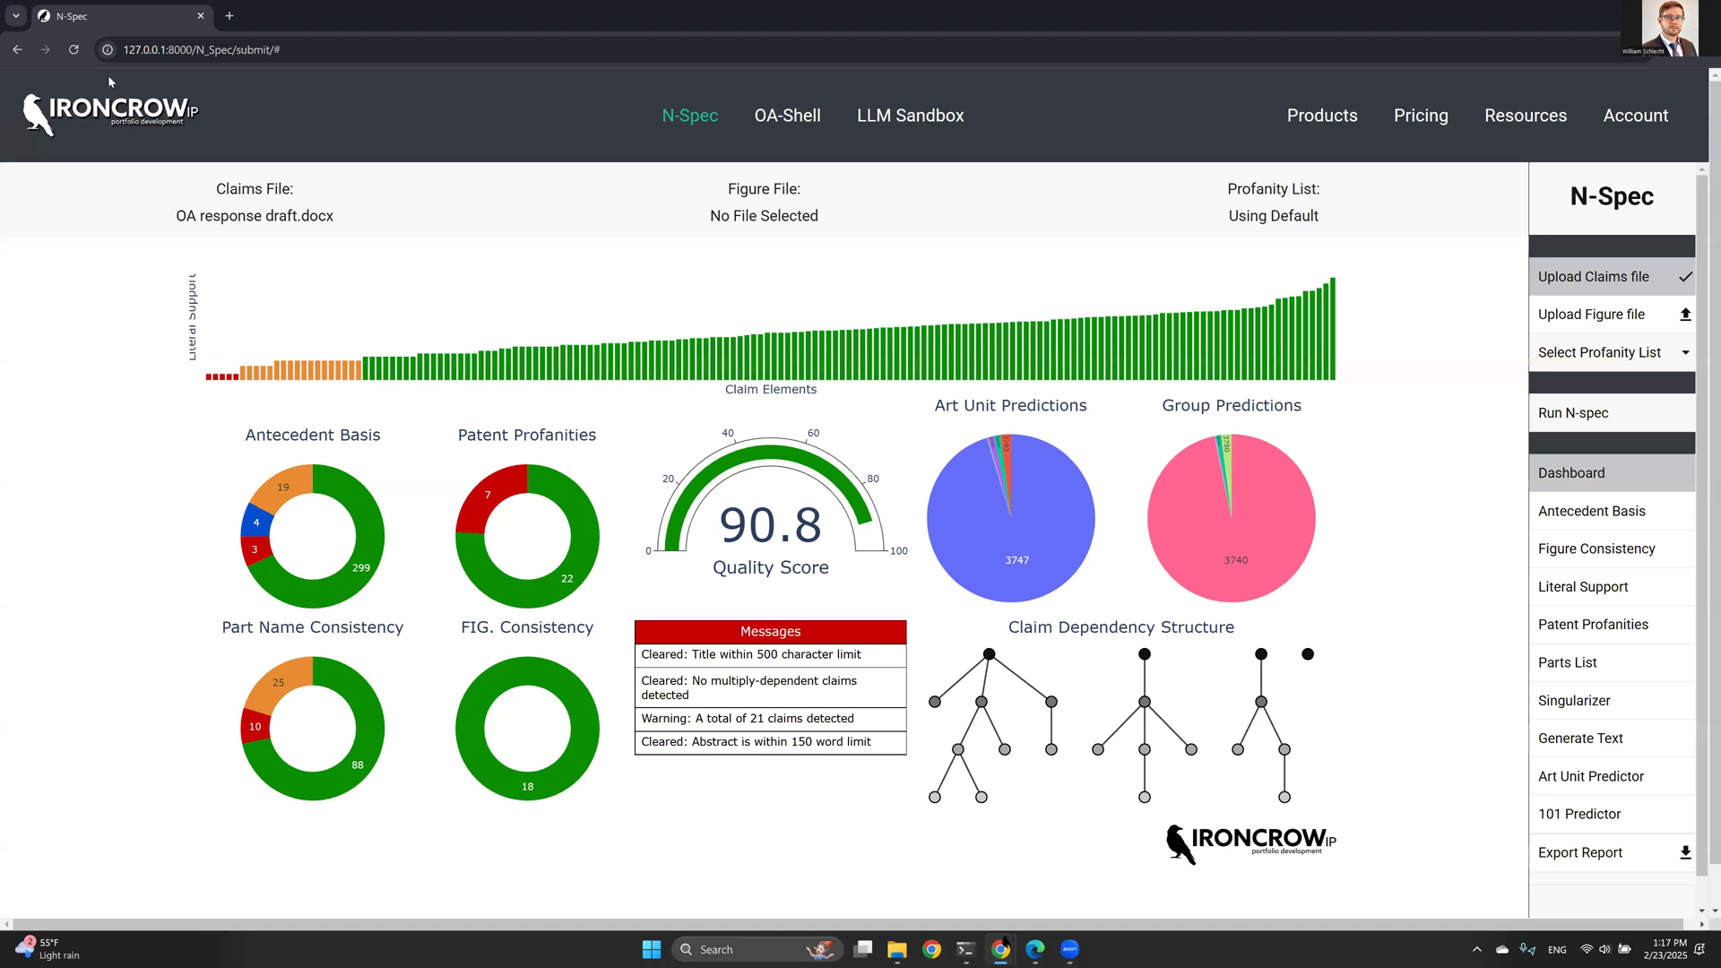
left_click(75, 55)
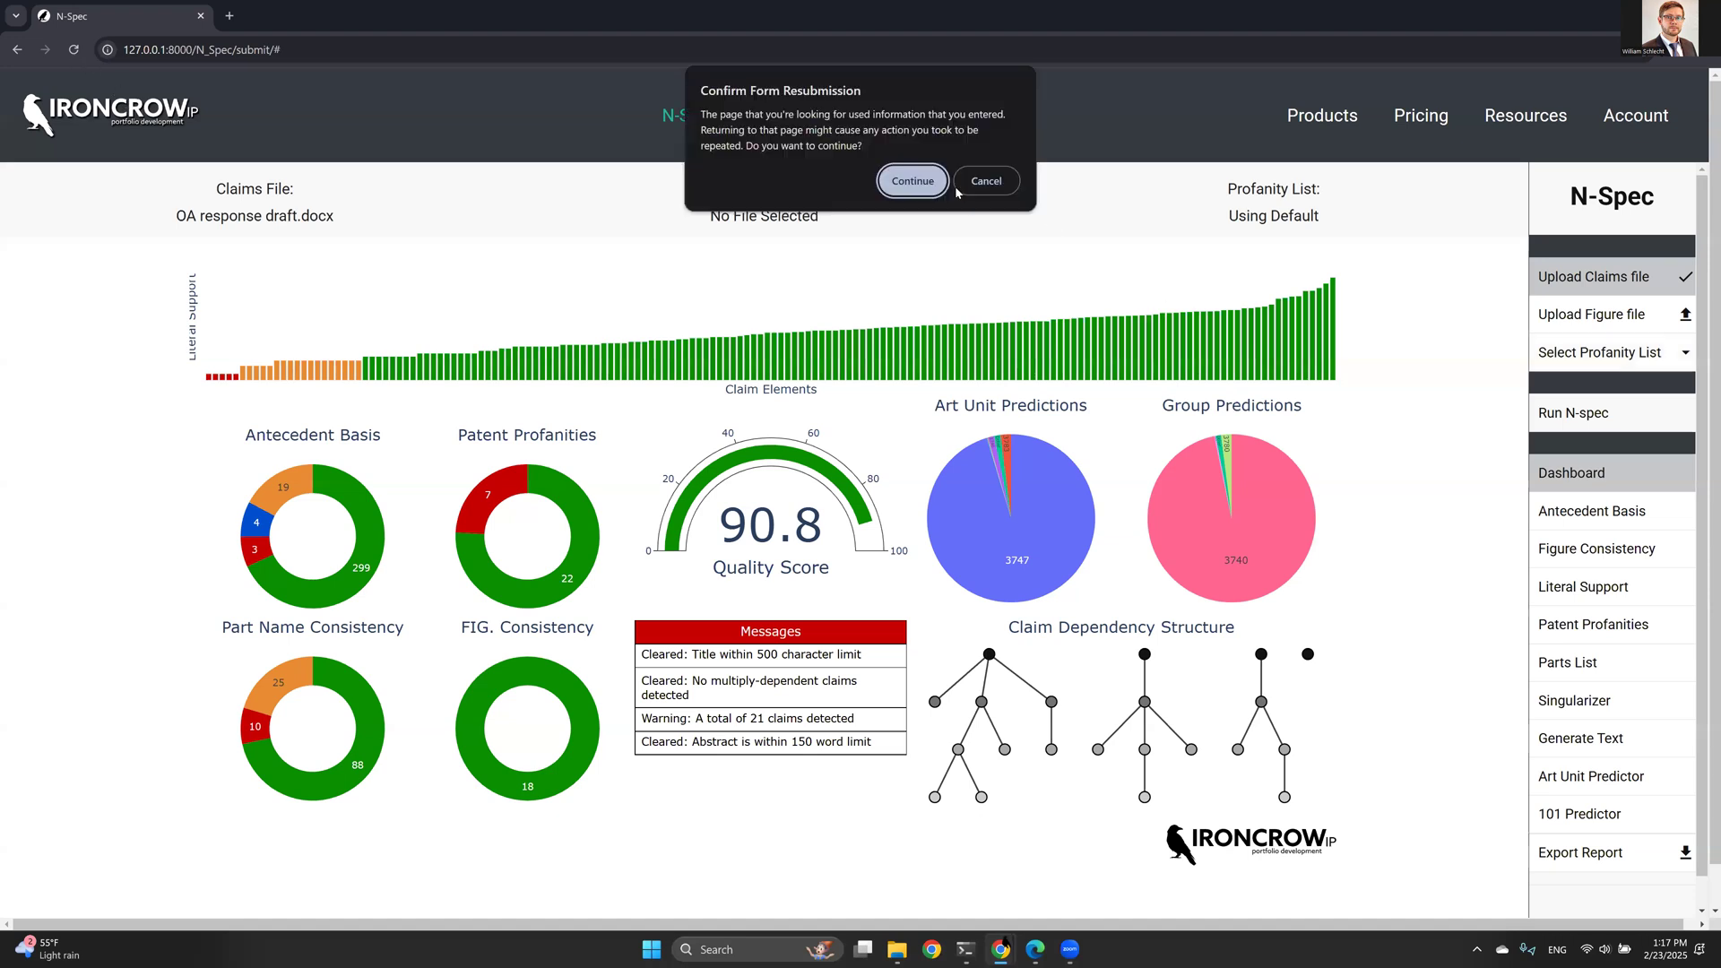
key("Escape")
left_click(158, 128)
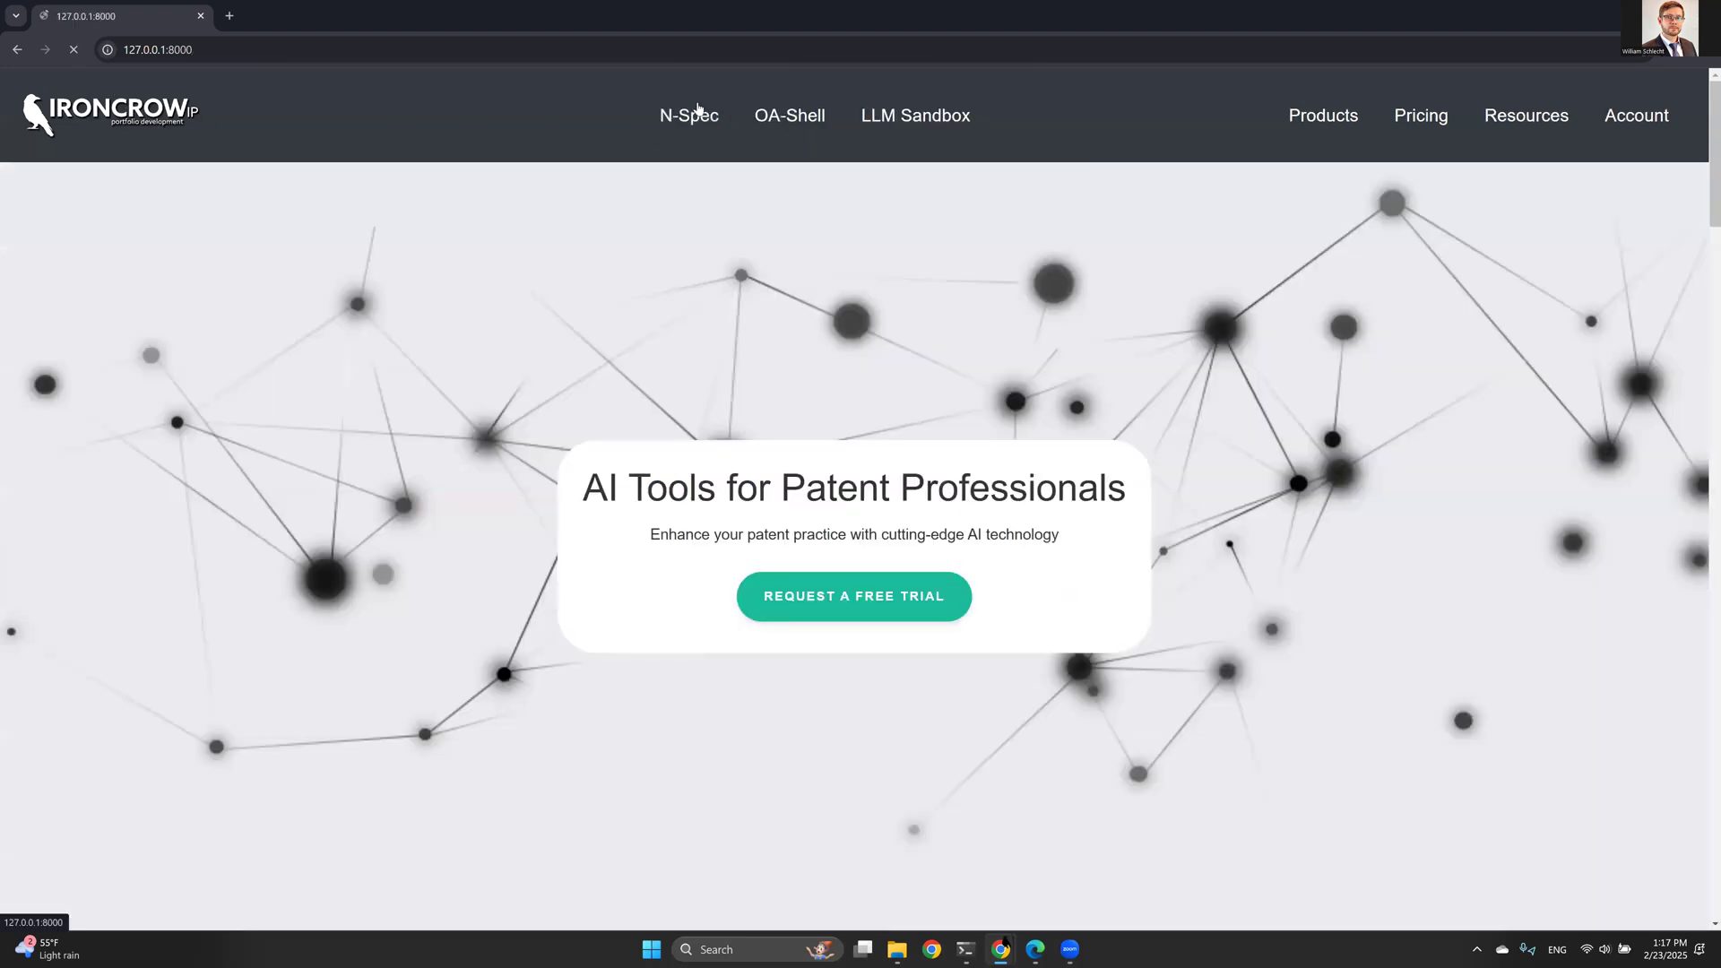
left_click(690, 116)
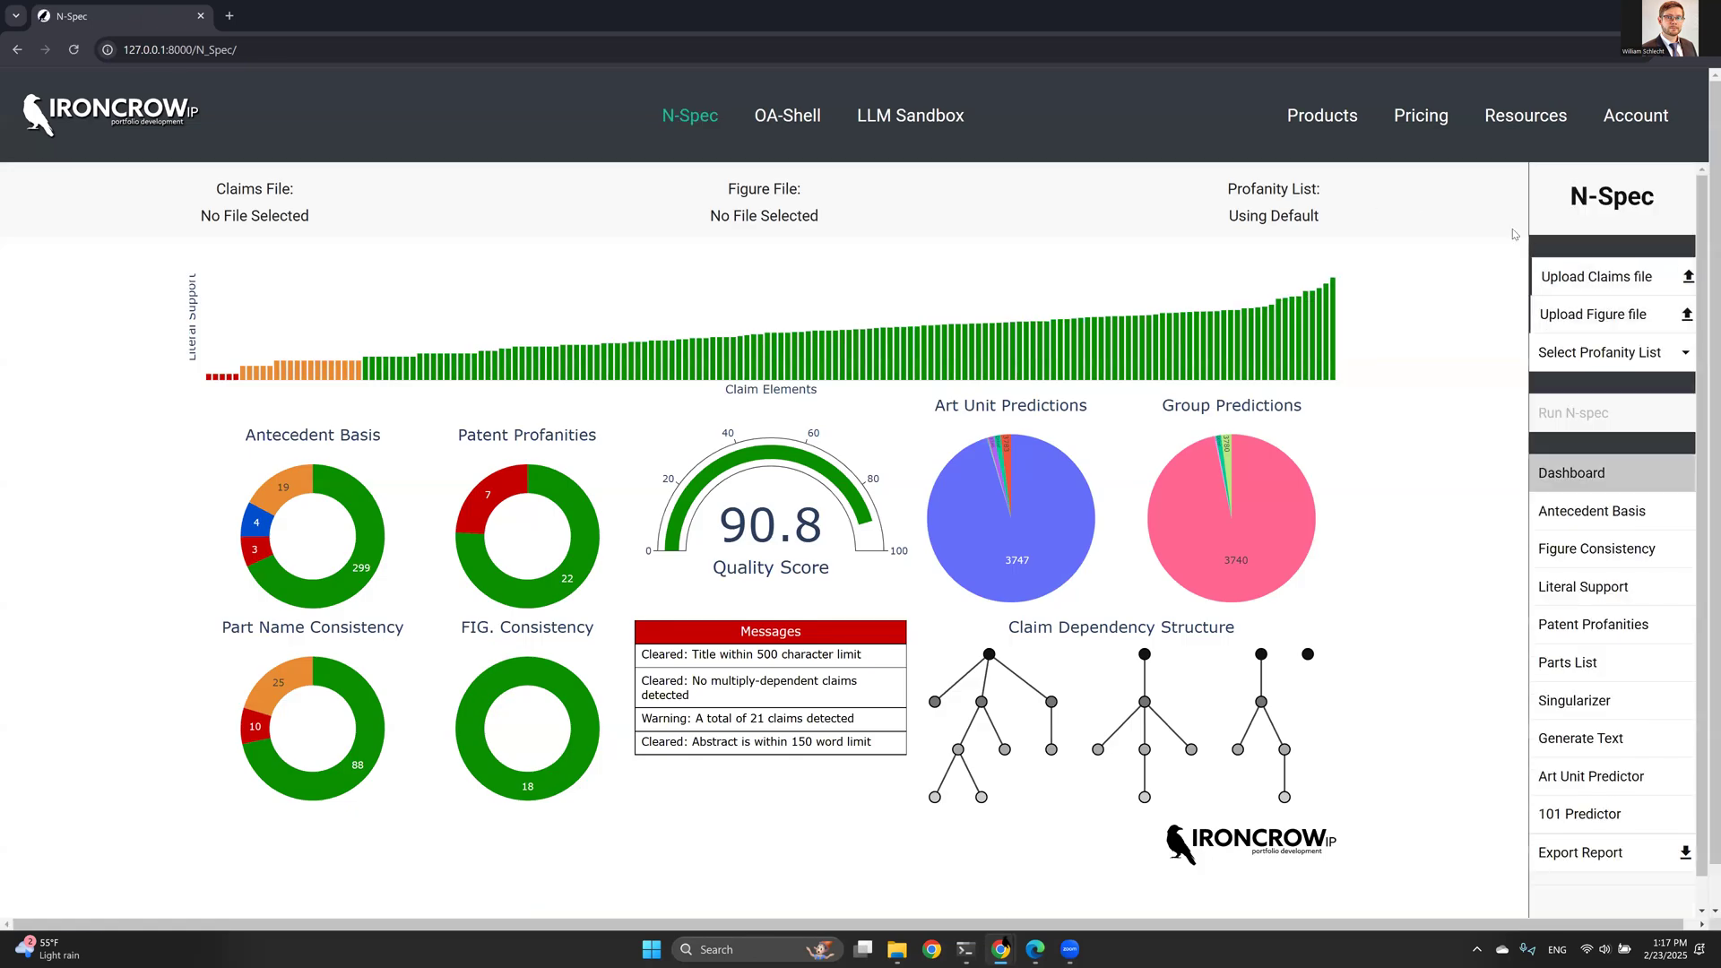
- Upload OA response draft.docx as the claims file and select Custom list as the profanity list
left_click(1586, 274)
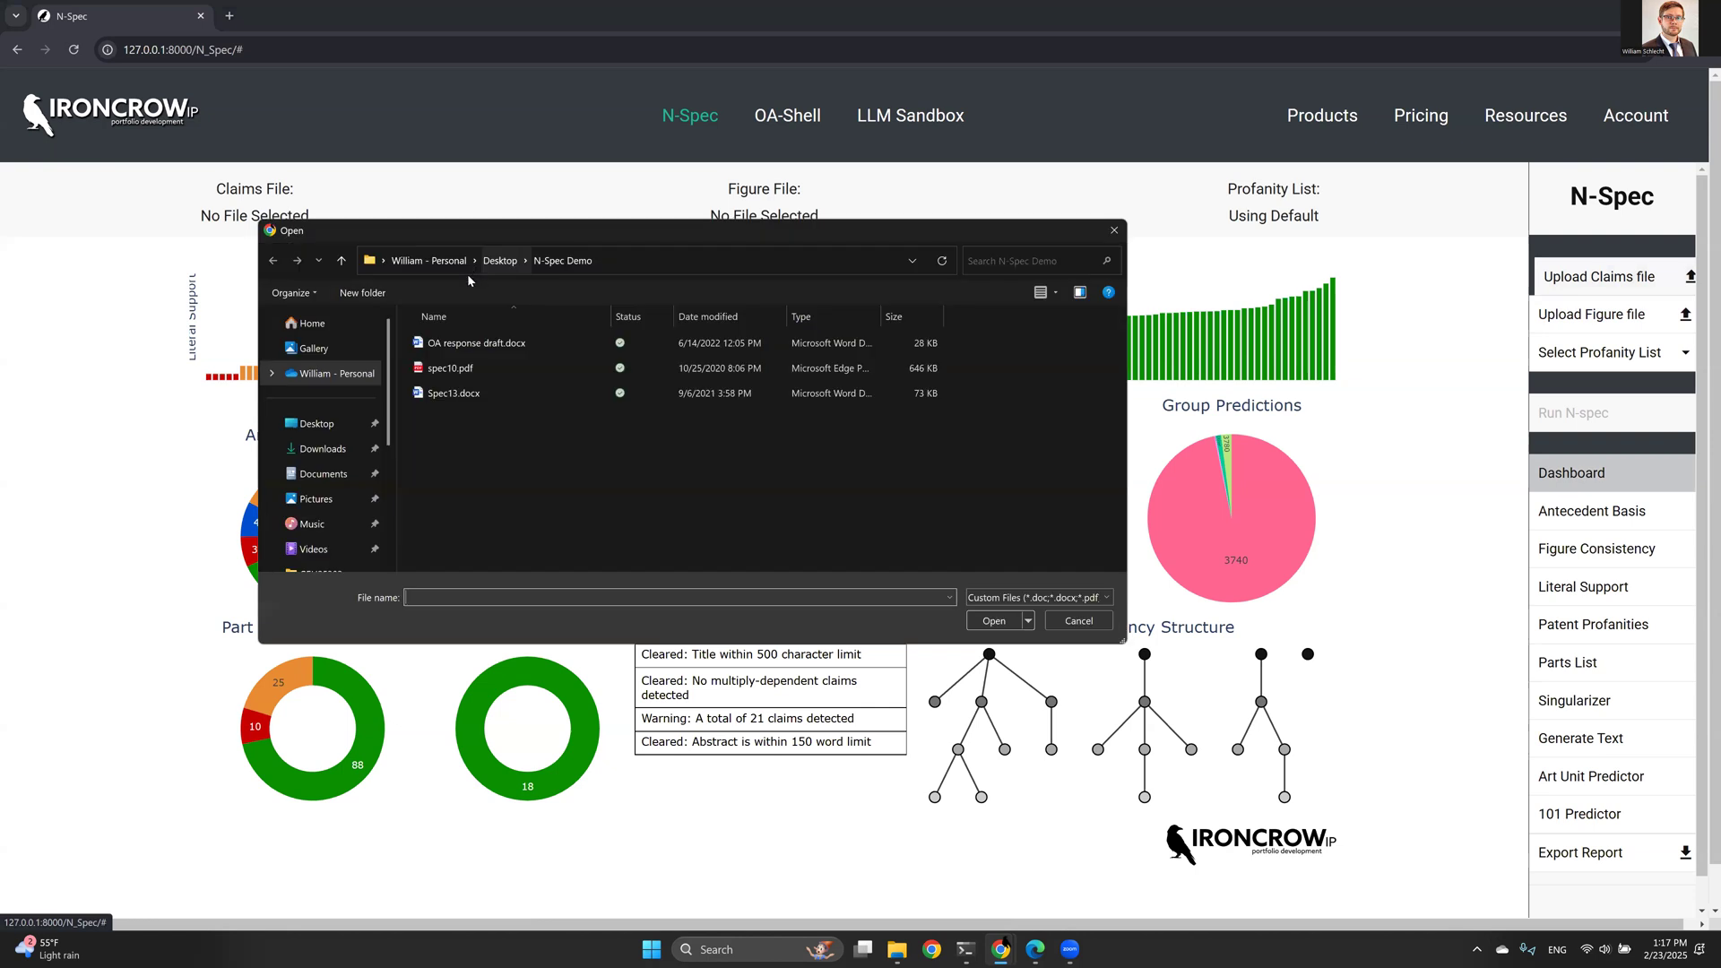
double_click(461, 346)
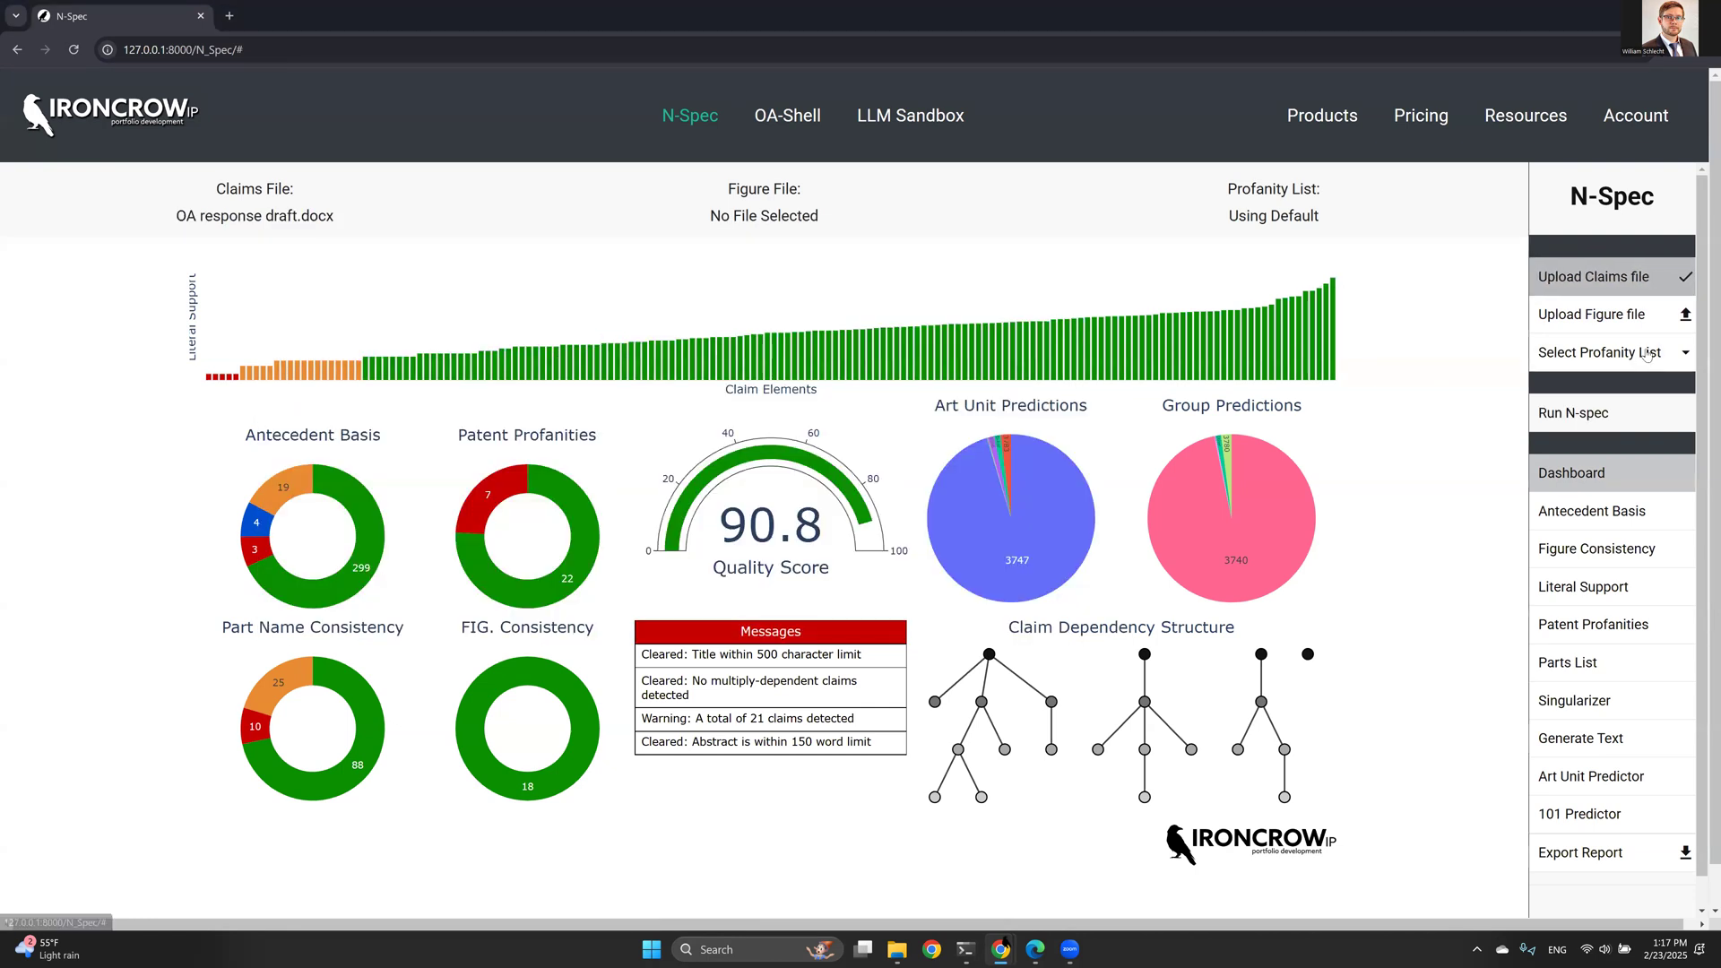
left_click(1583, 354)
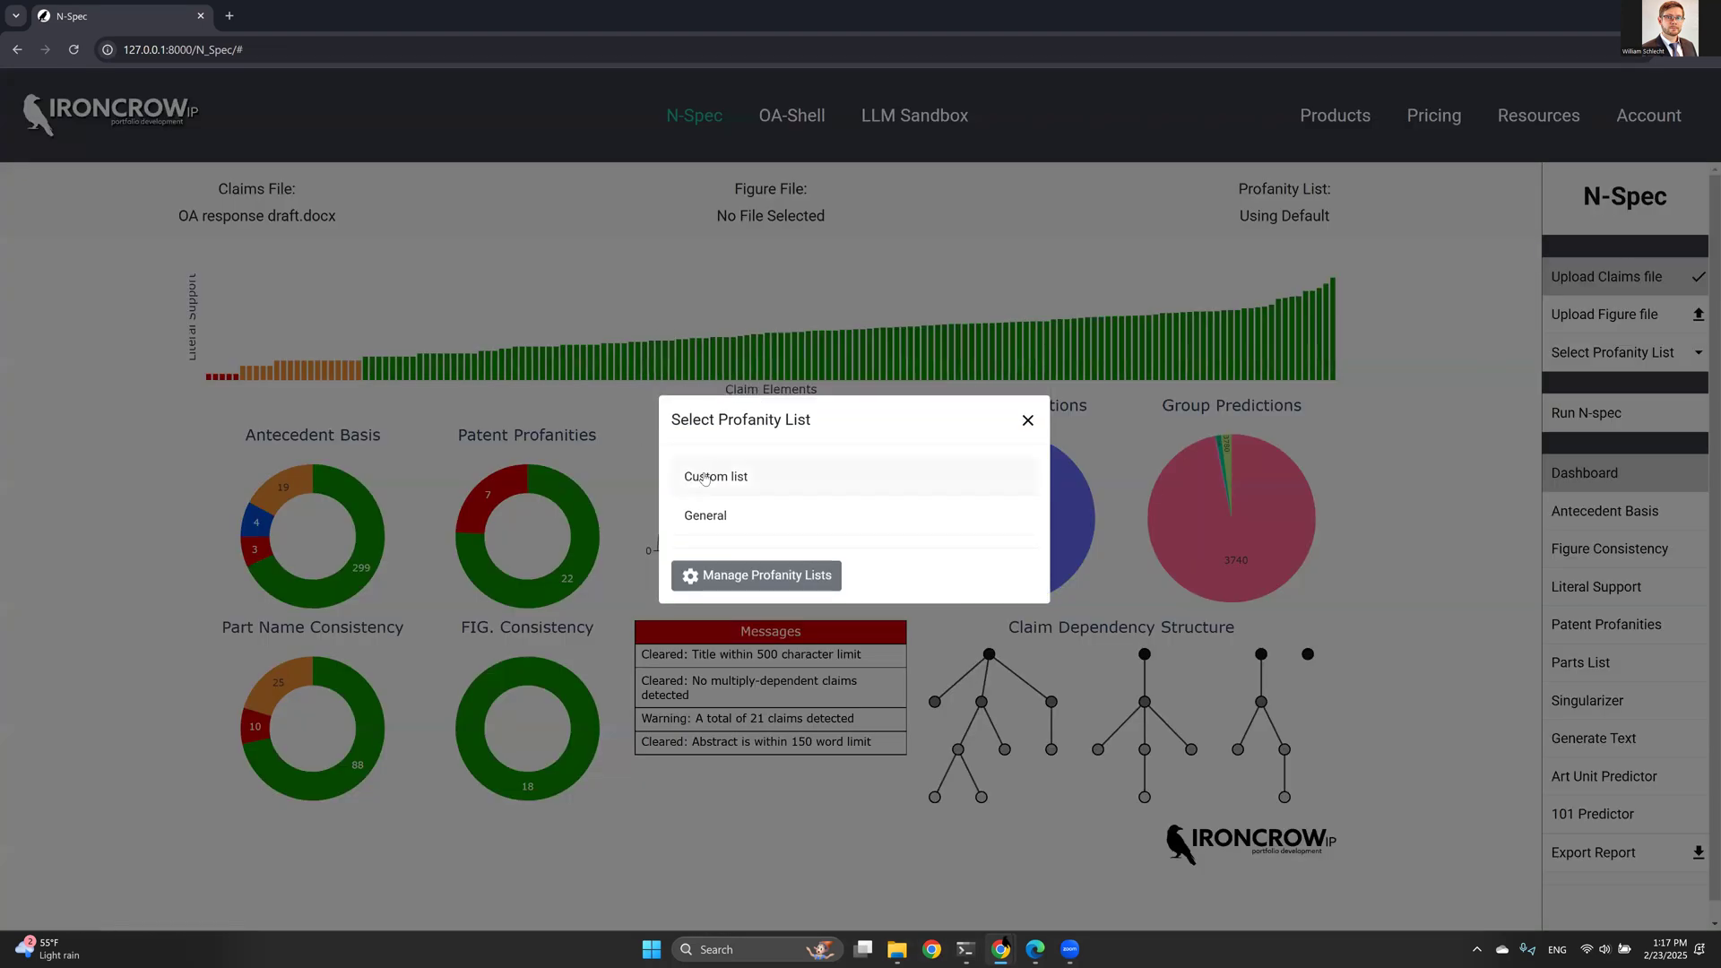
left_click(696, 473)
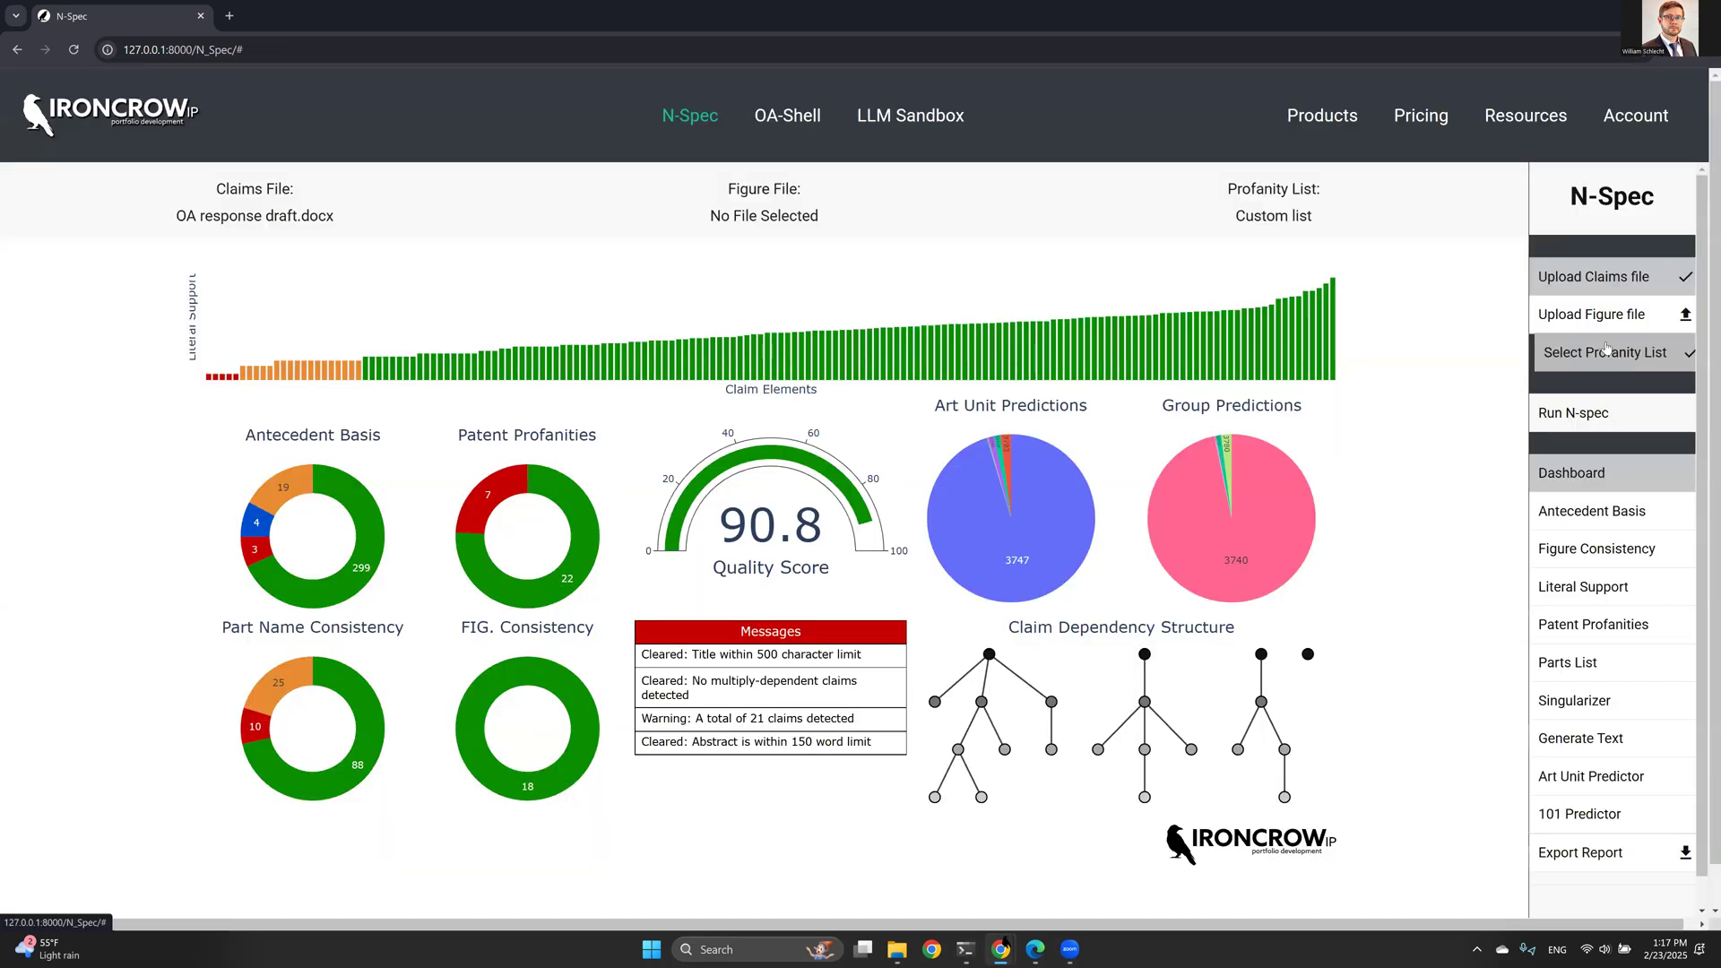
- Run N-spec with the OA Response document type and its default proofreading features
left_click(1554, 408)
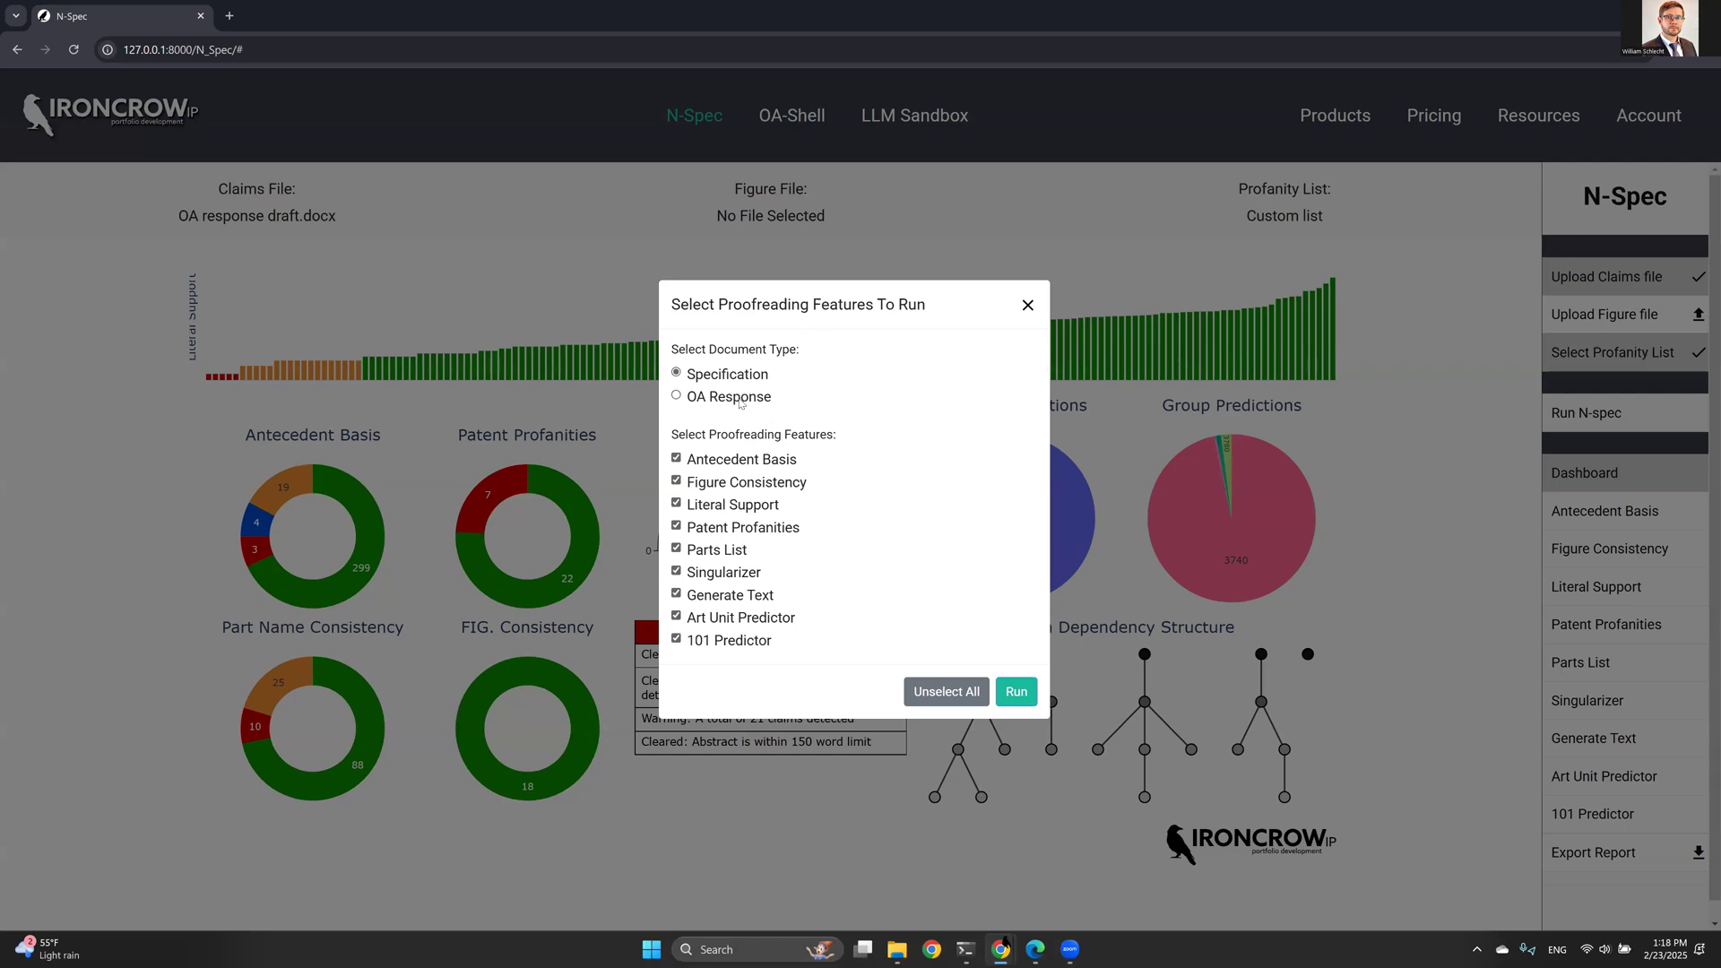
left_click(737, 400)
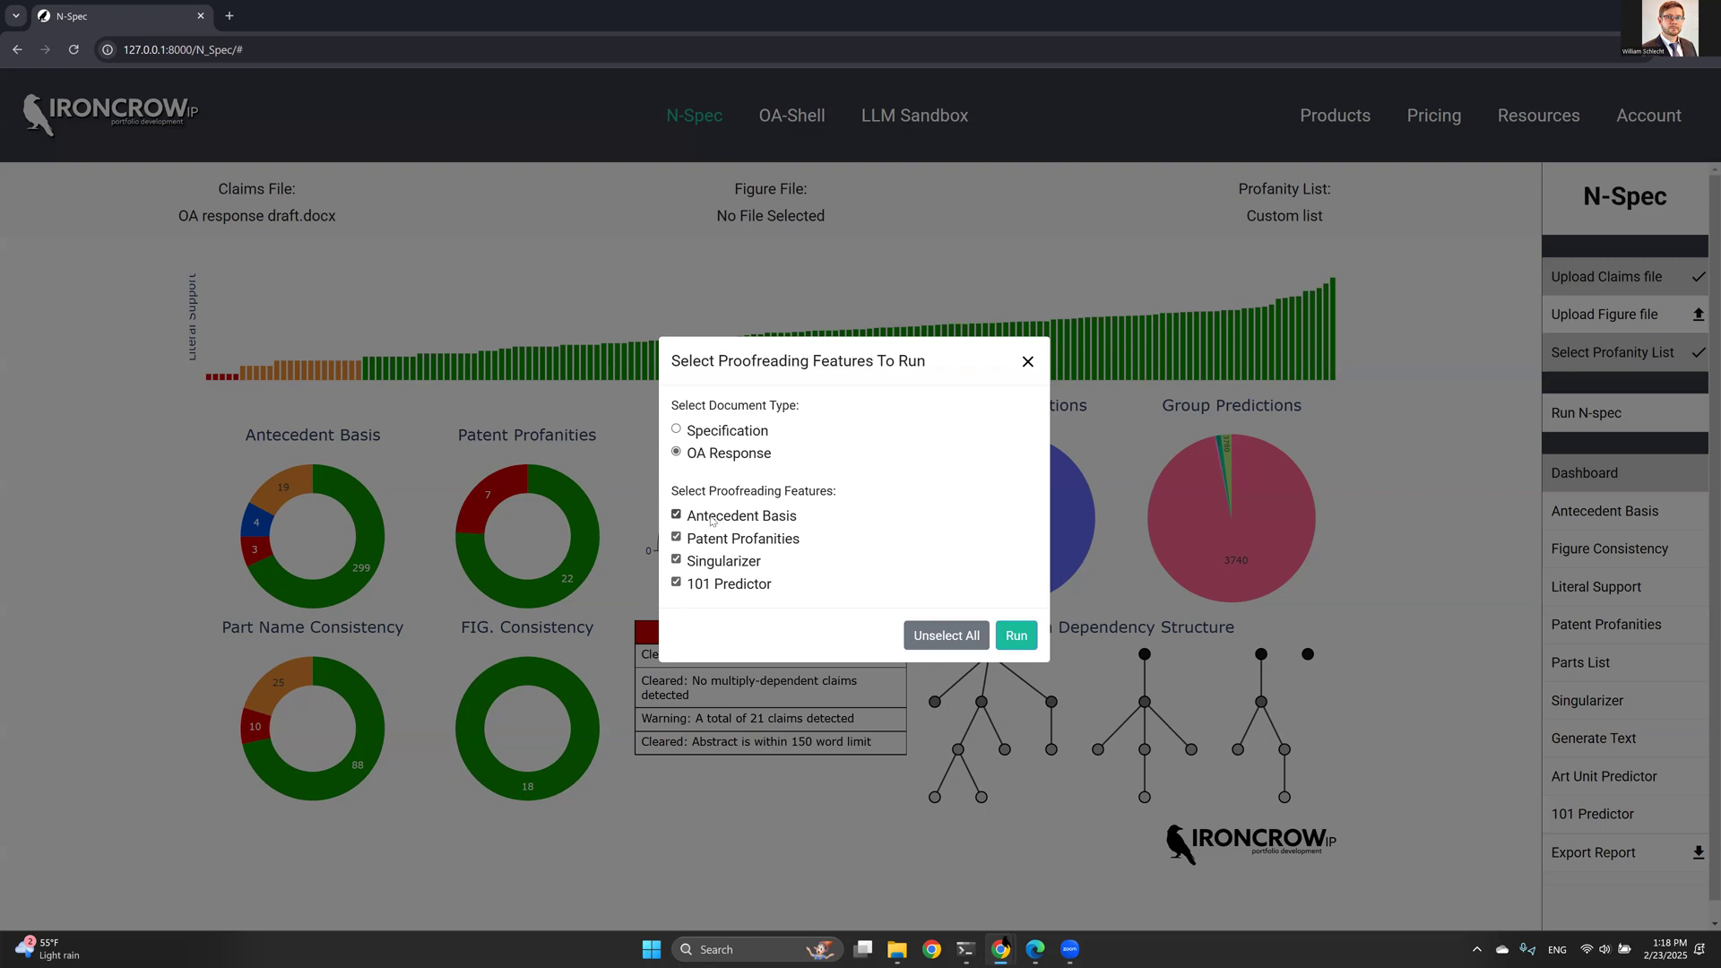
left_click(1017, 636)
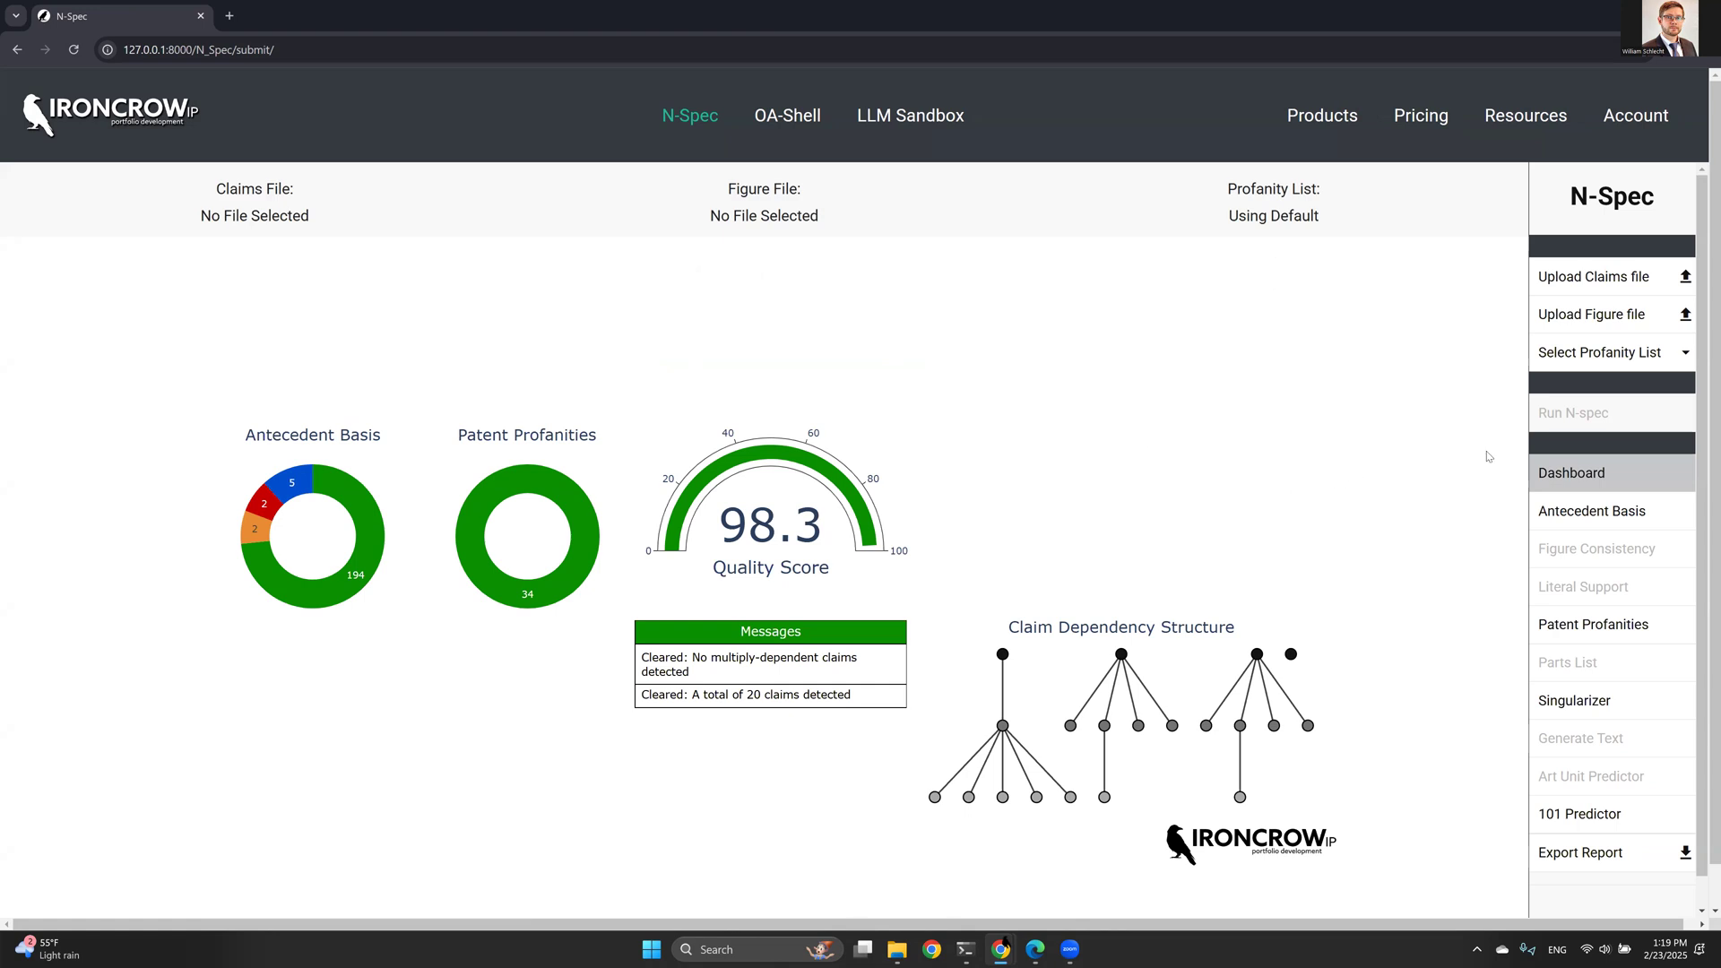
- Upload spec10.pdf as the claims file and select the General profanity list
left_click(1566, 293)
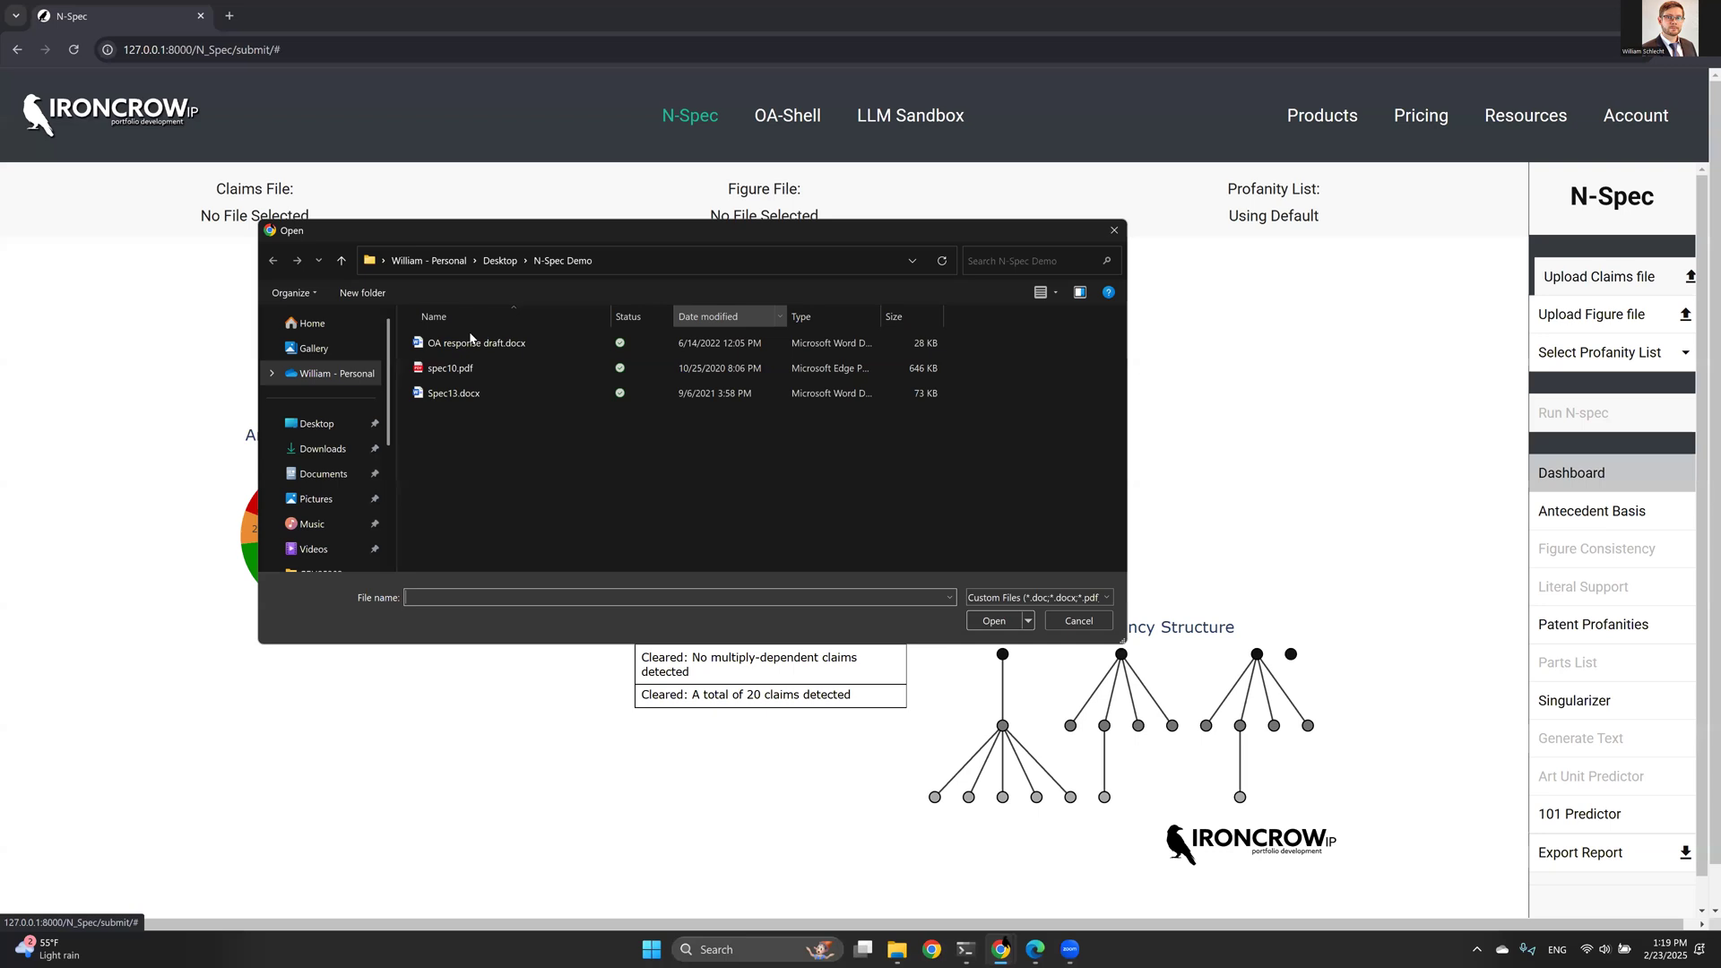
double_click(440, 372)
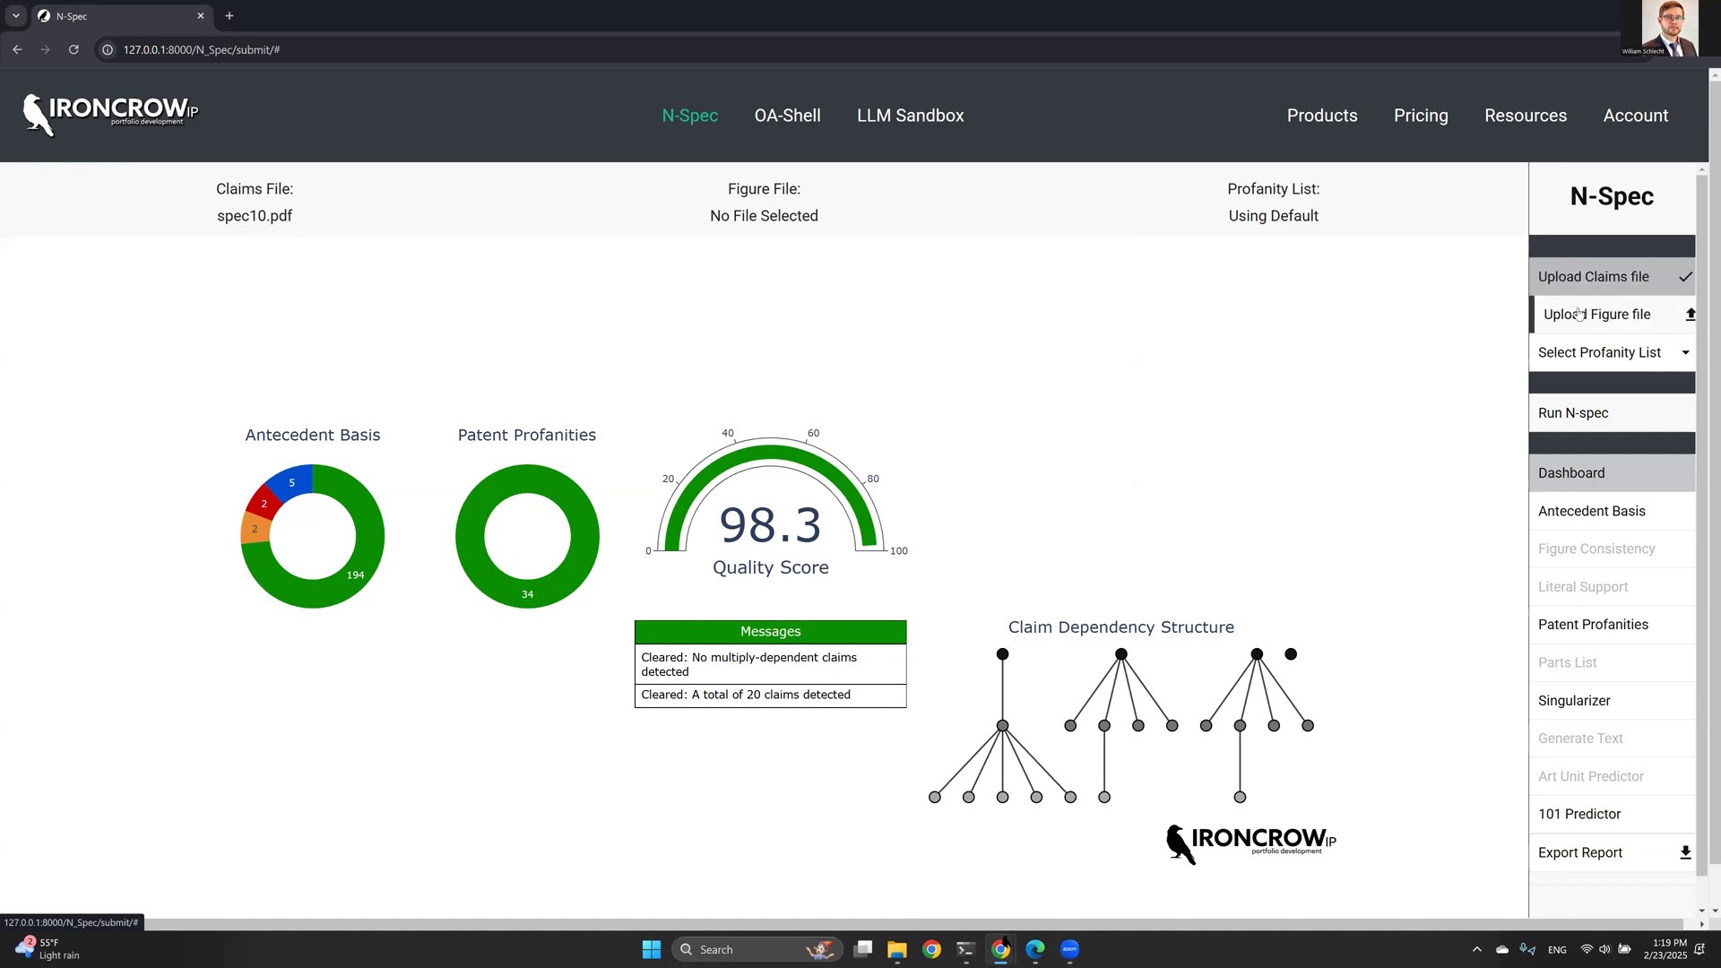
left_click(1571, 359)
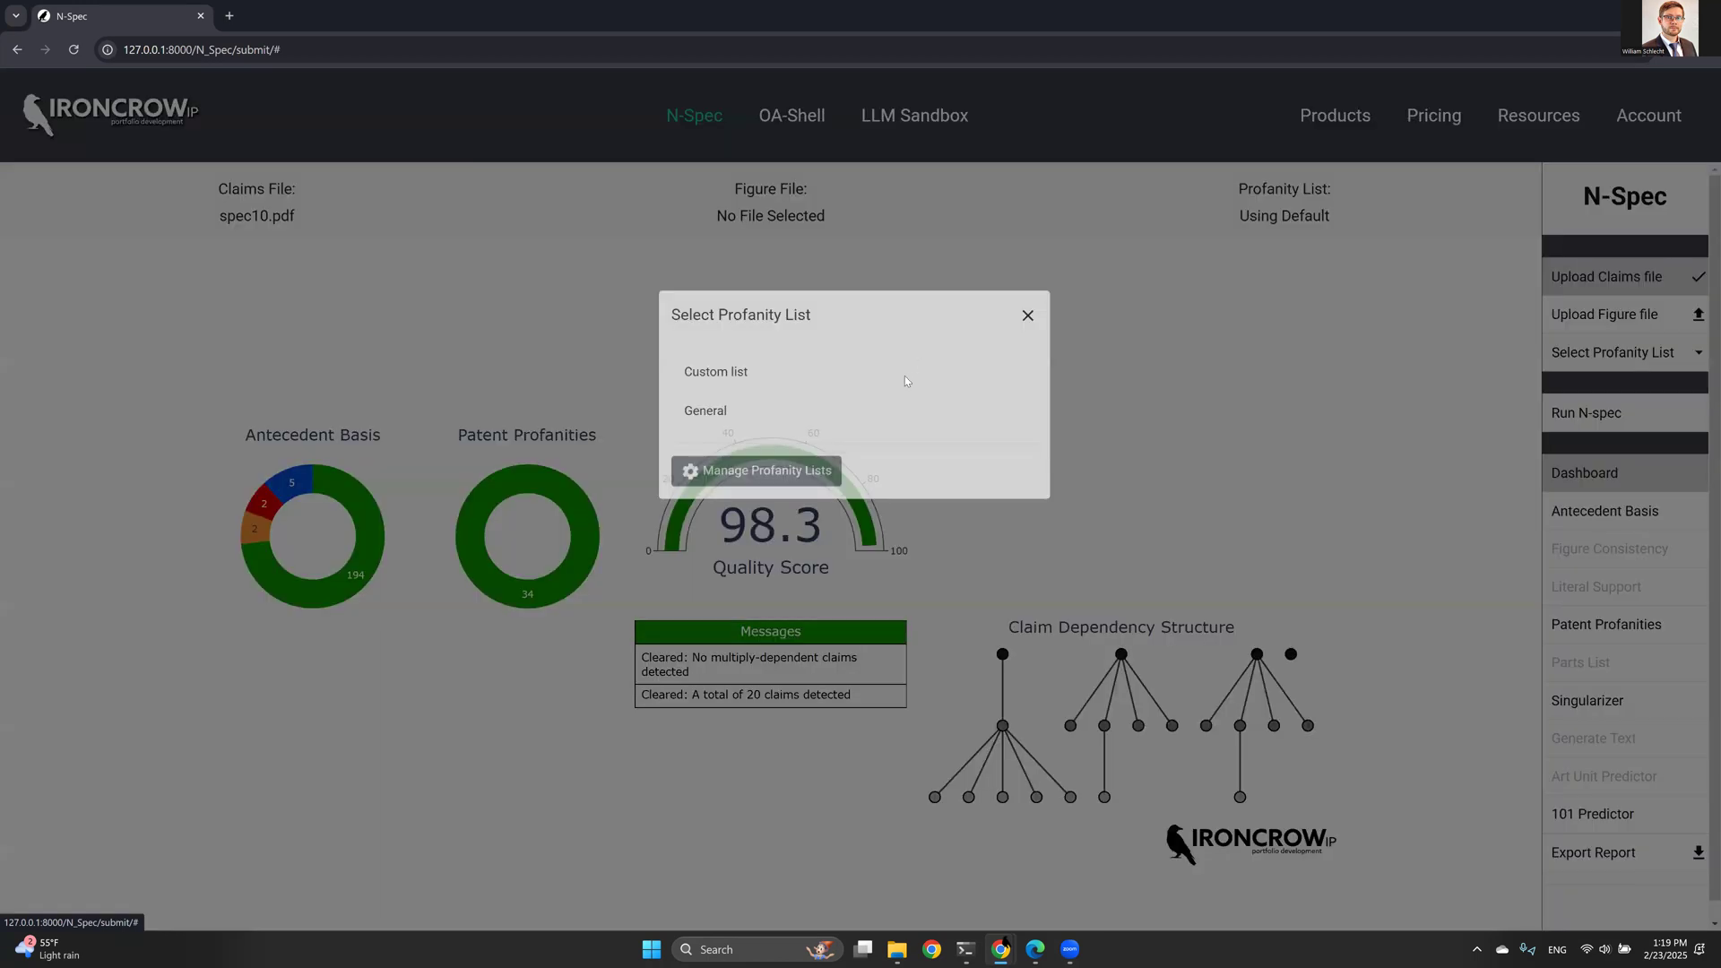
left_click(710, 511)
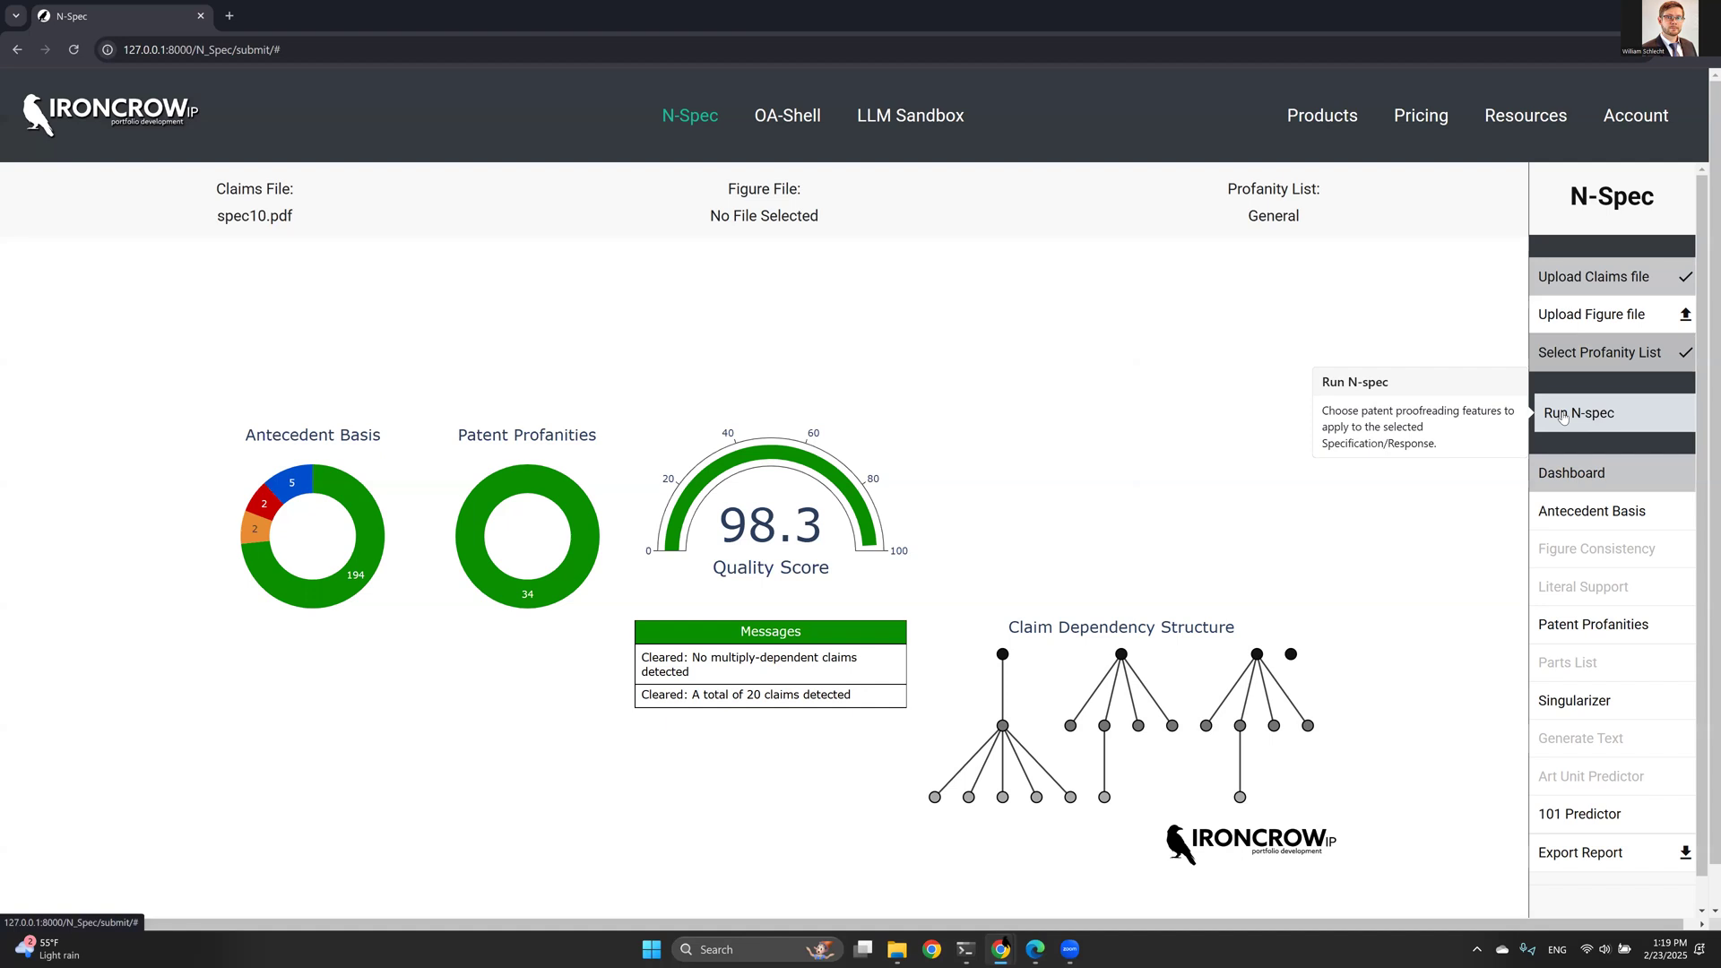
- Run N-spec as a Specification with Art Unit Predictor and 101 Predictor deselected
left_click(1563, 415)
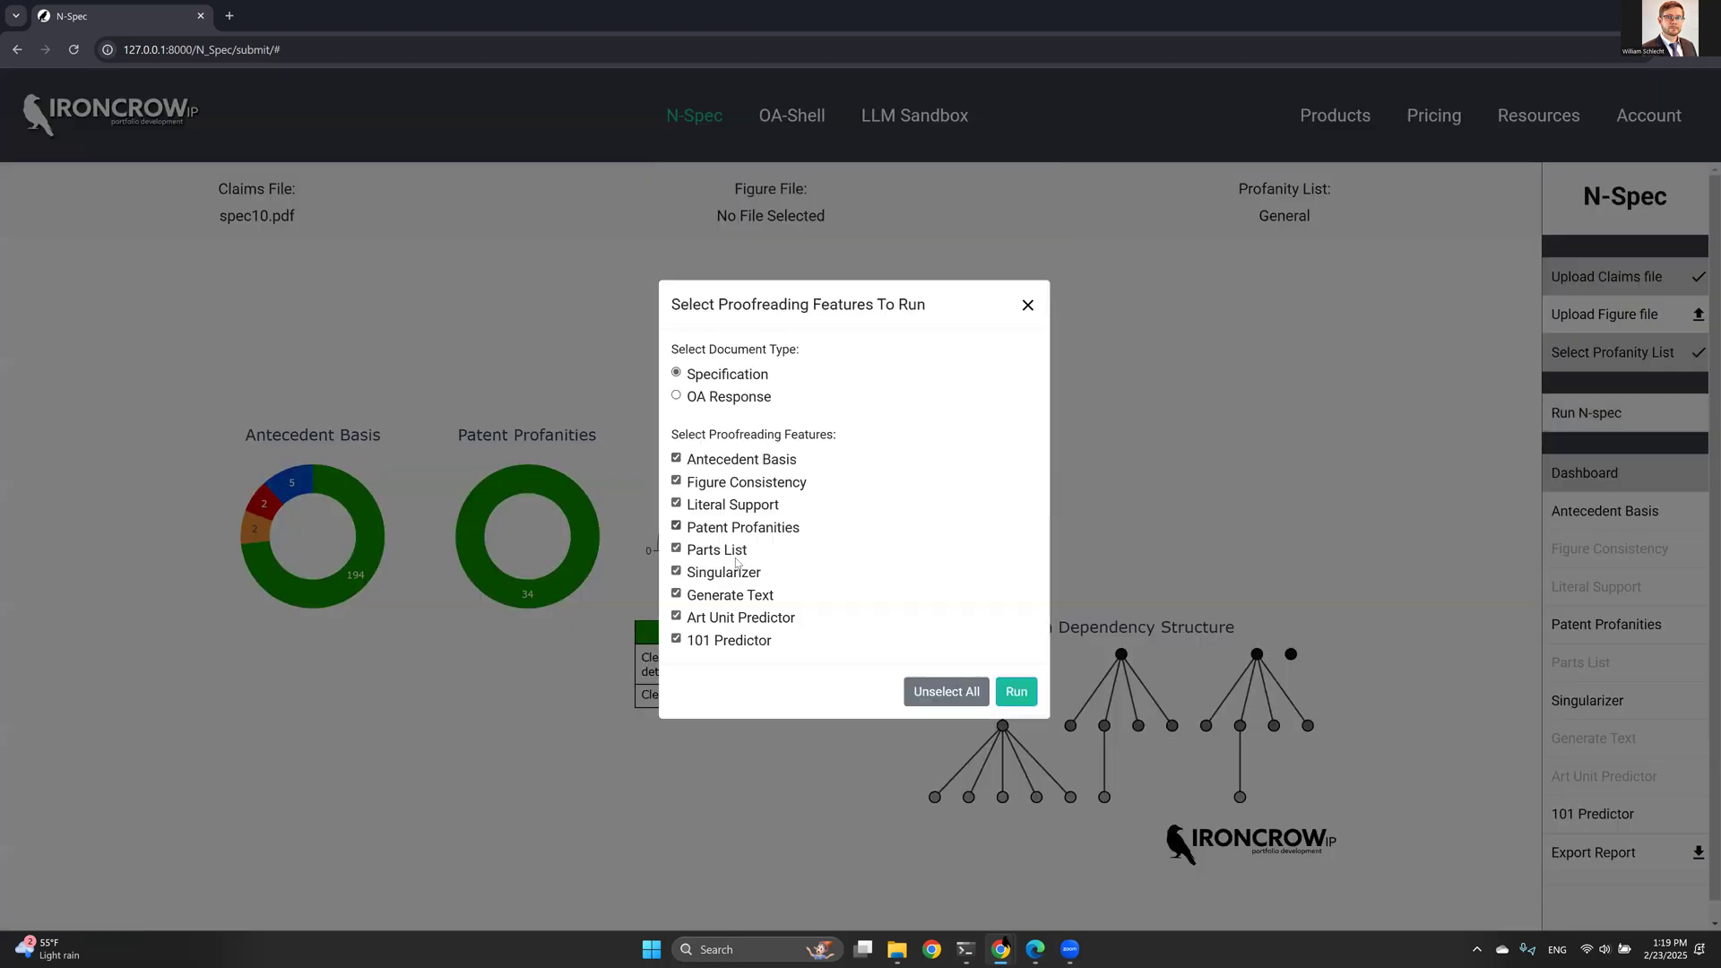
left_click(715, 619)
left_click(712, 642)
left_click(1010, 694)
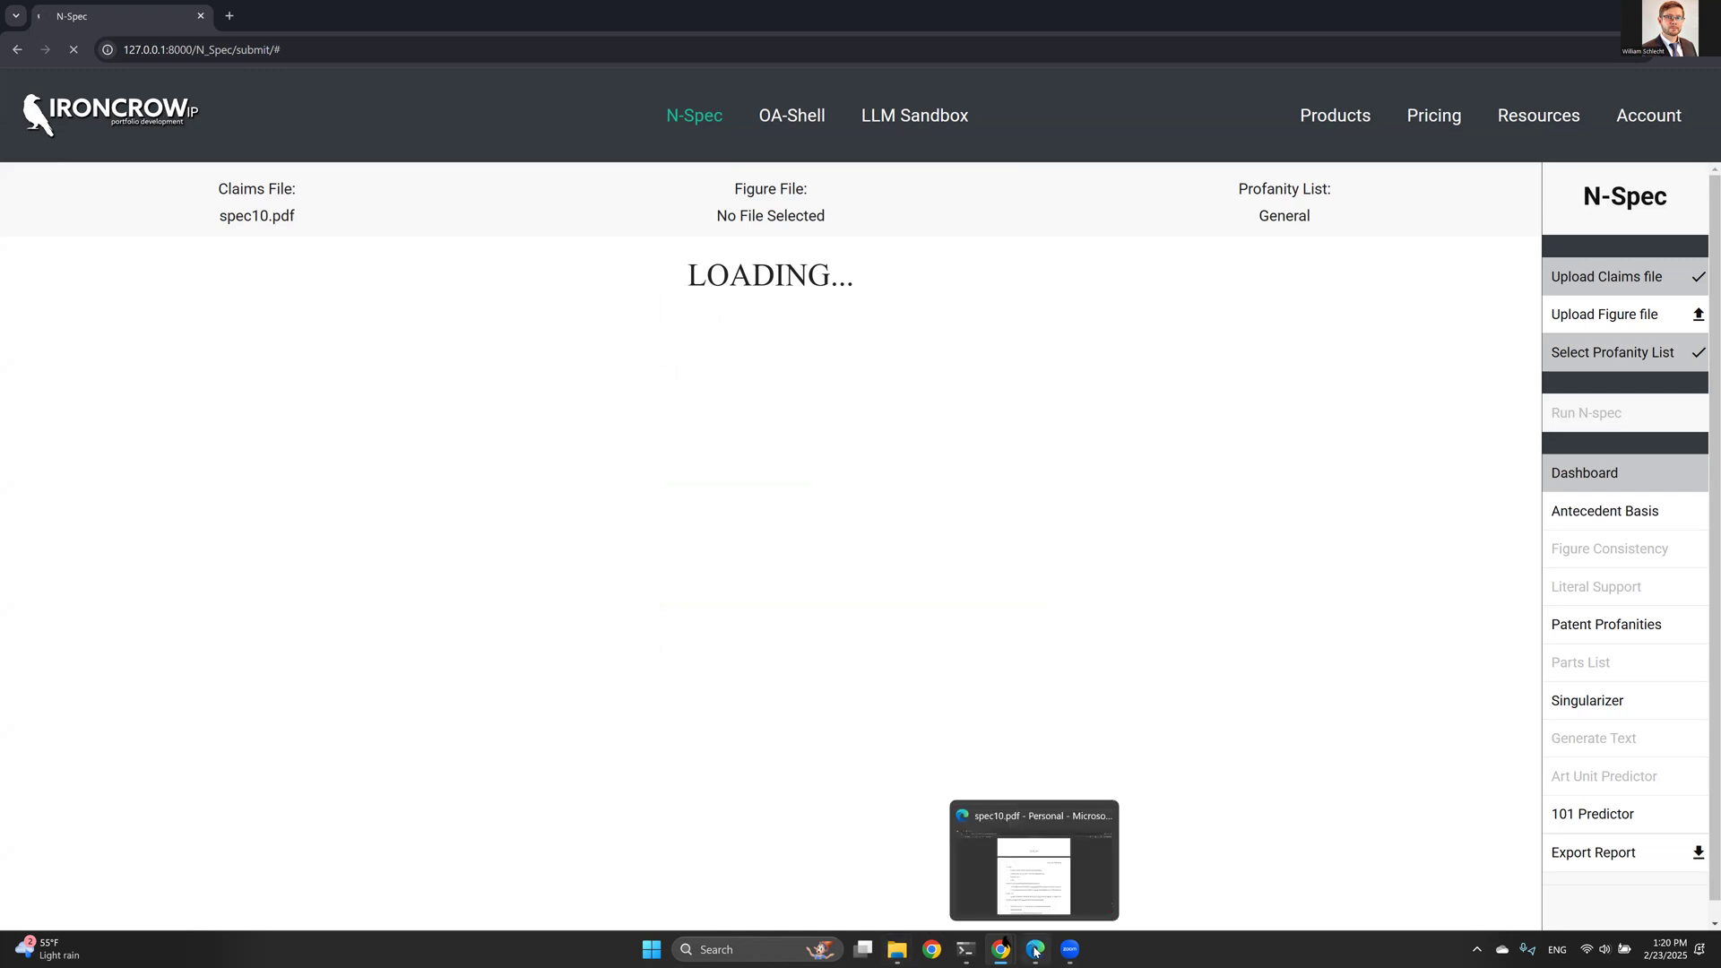
- Switch to spec10.pdf in Edge and browse it from the claims section back to the first page
left_click(1036, 950)
scroll(744, 592, "up", 3)
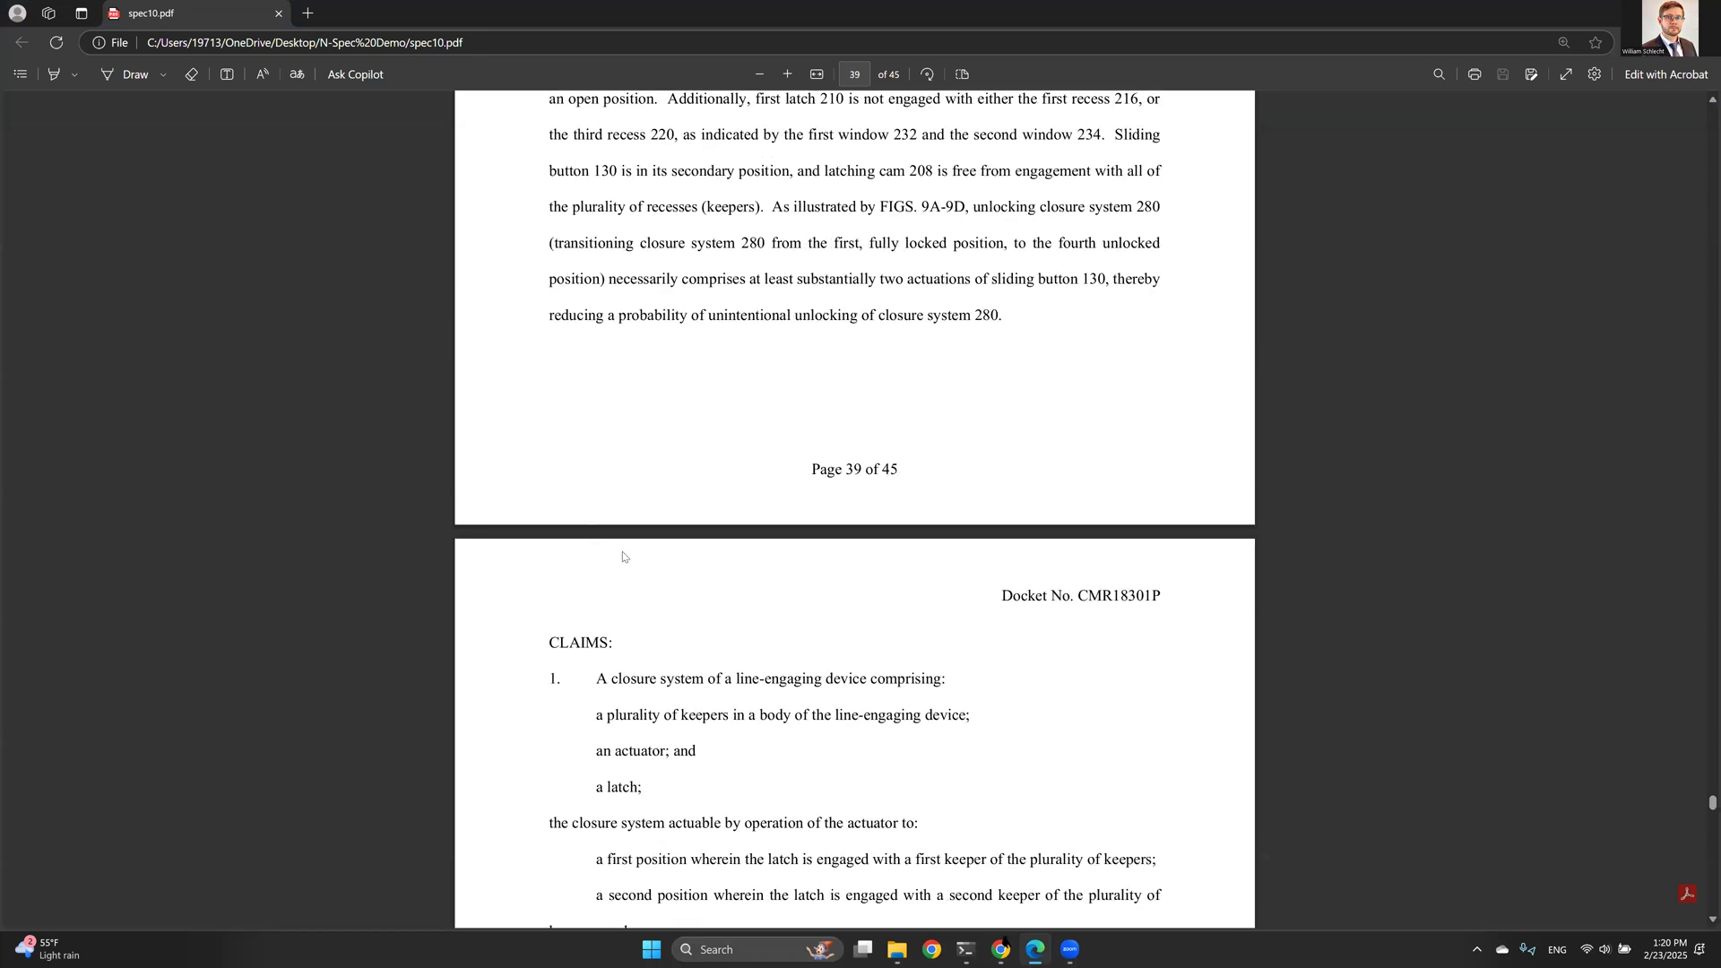
scroll(624, 558, "down", 2)
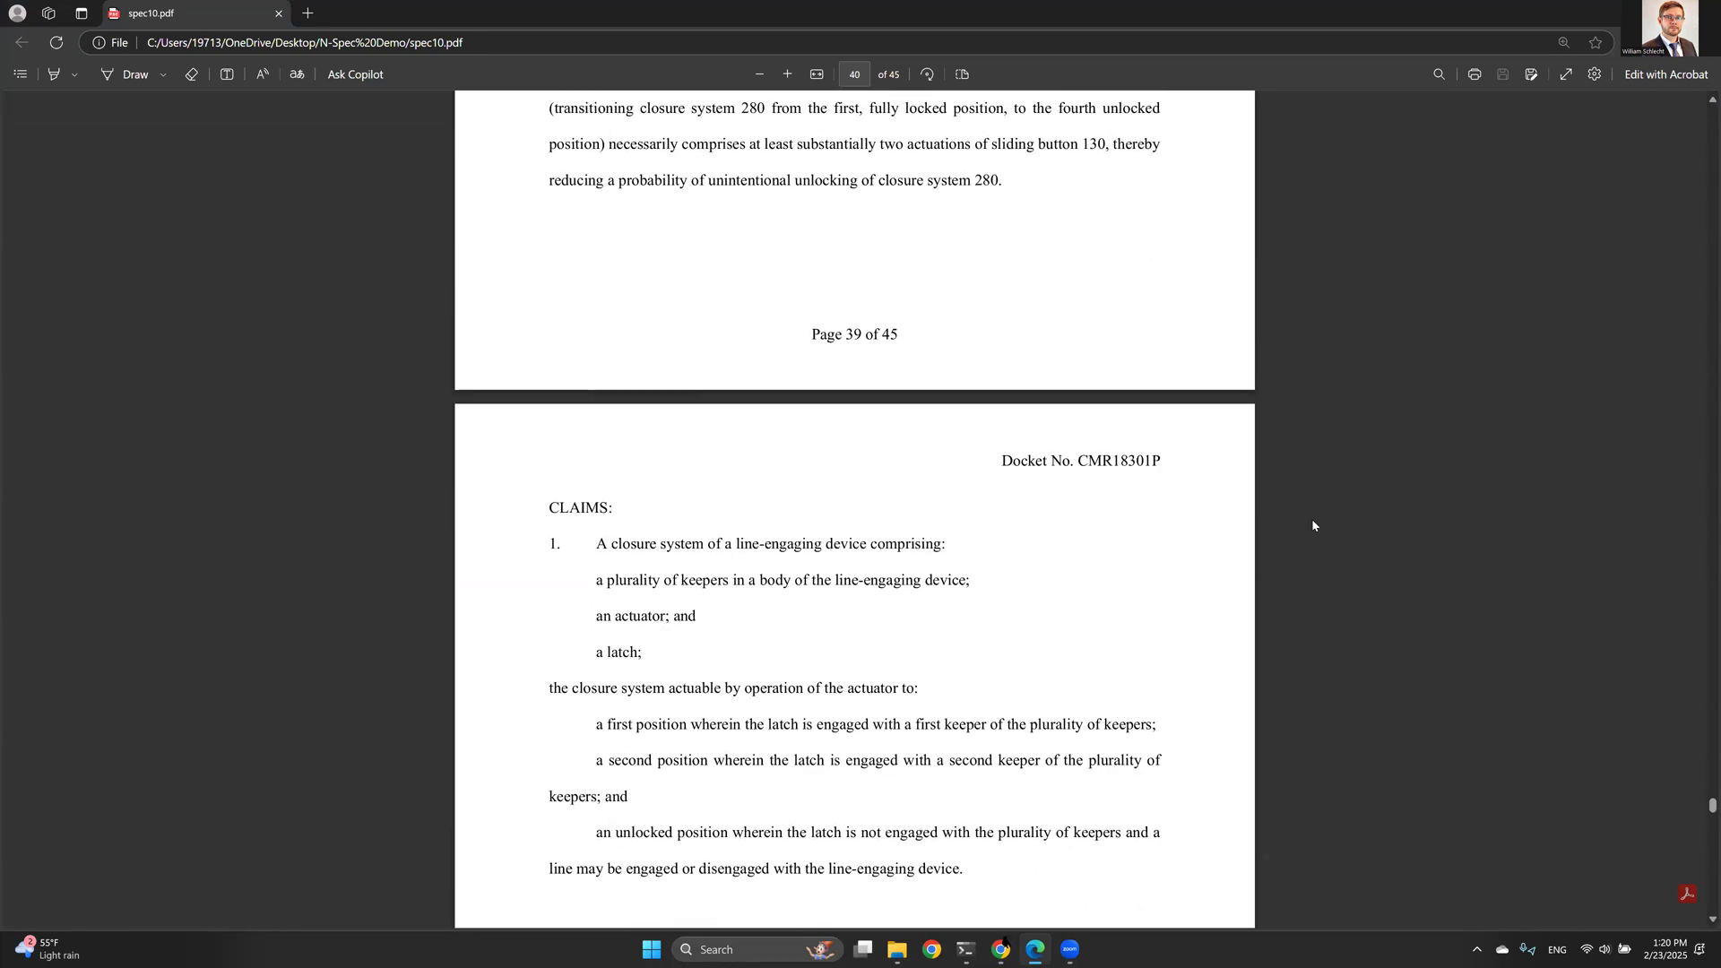
scroll(1316, 527, "up", 2)
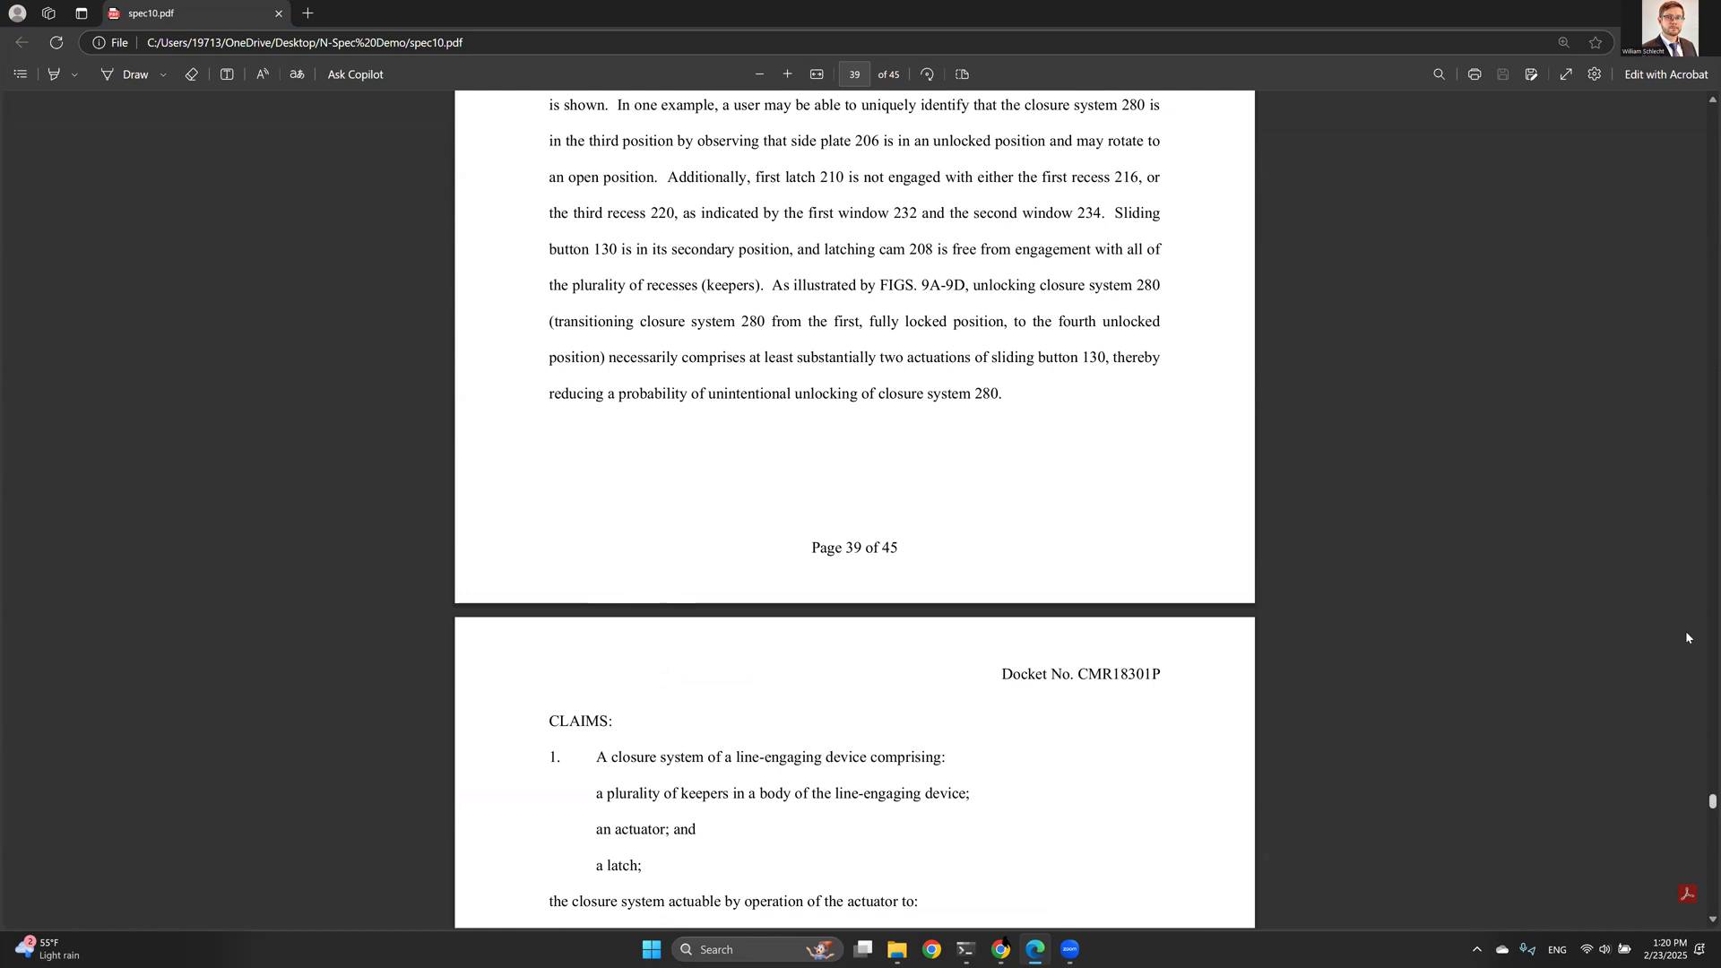
scroll(1690, 423, "up", 4)
key("ctrl+Home")
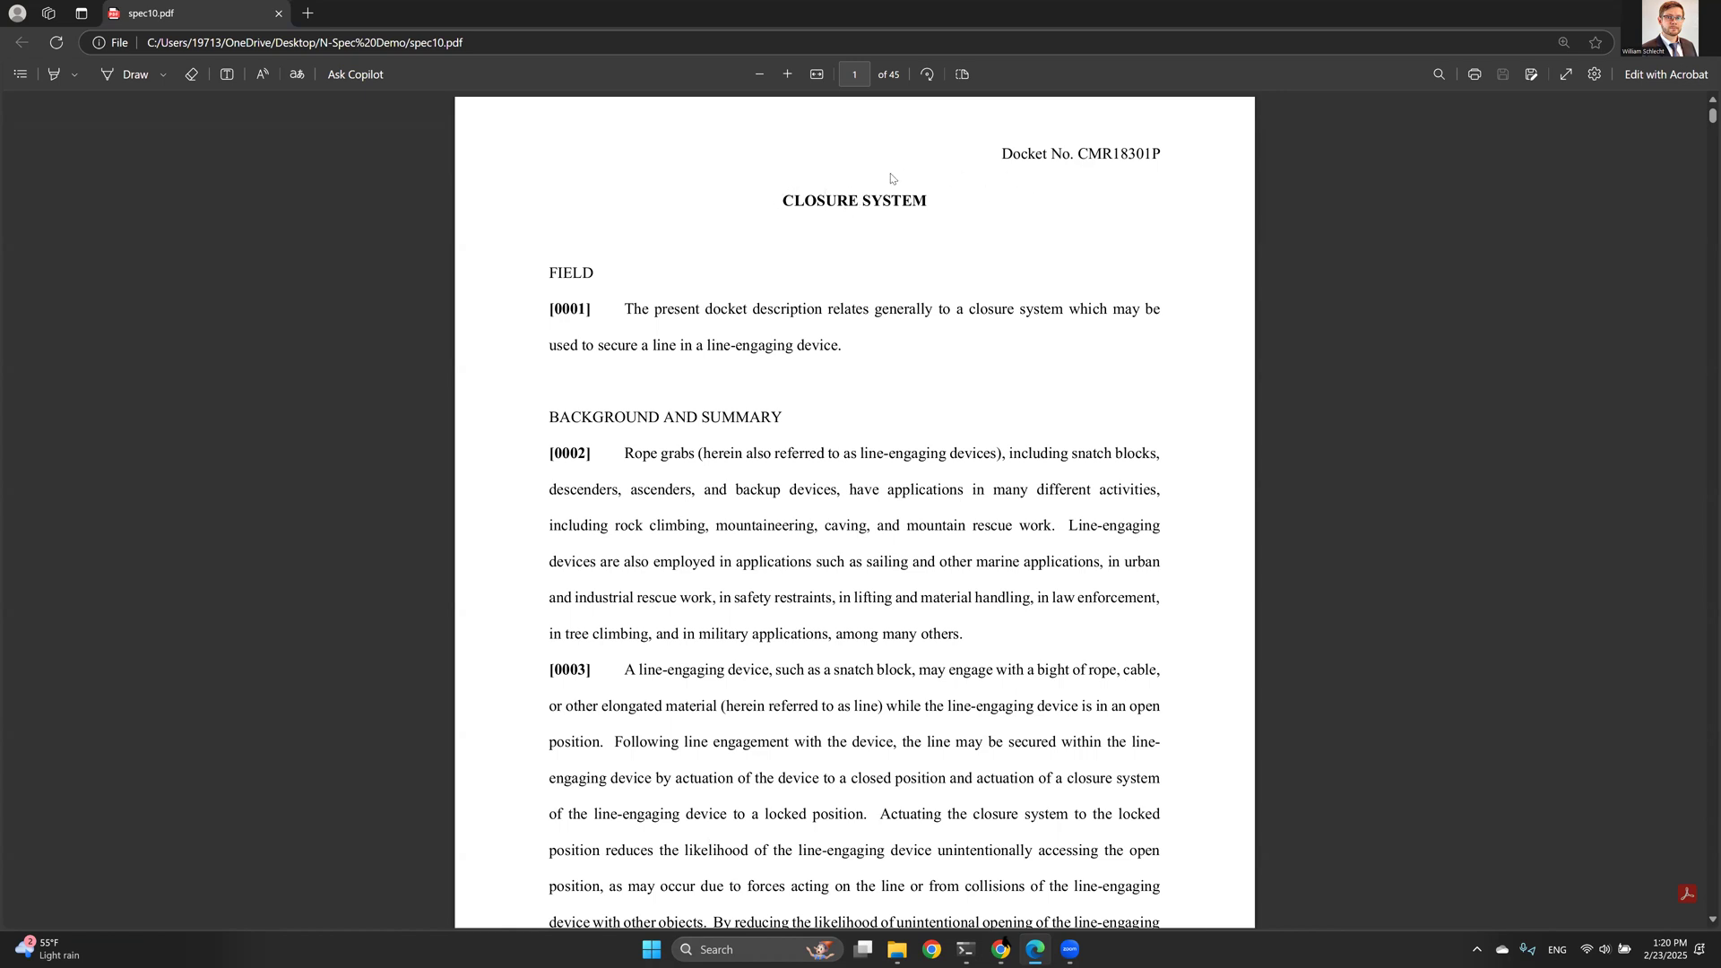
scroll(915, 169, "down", 1)
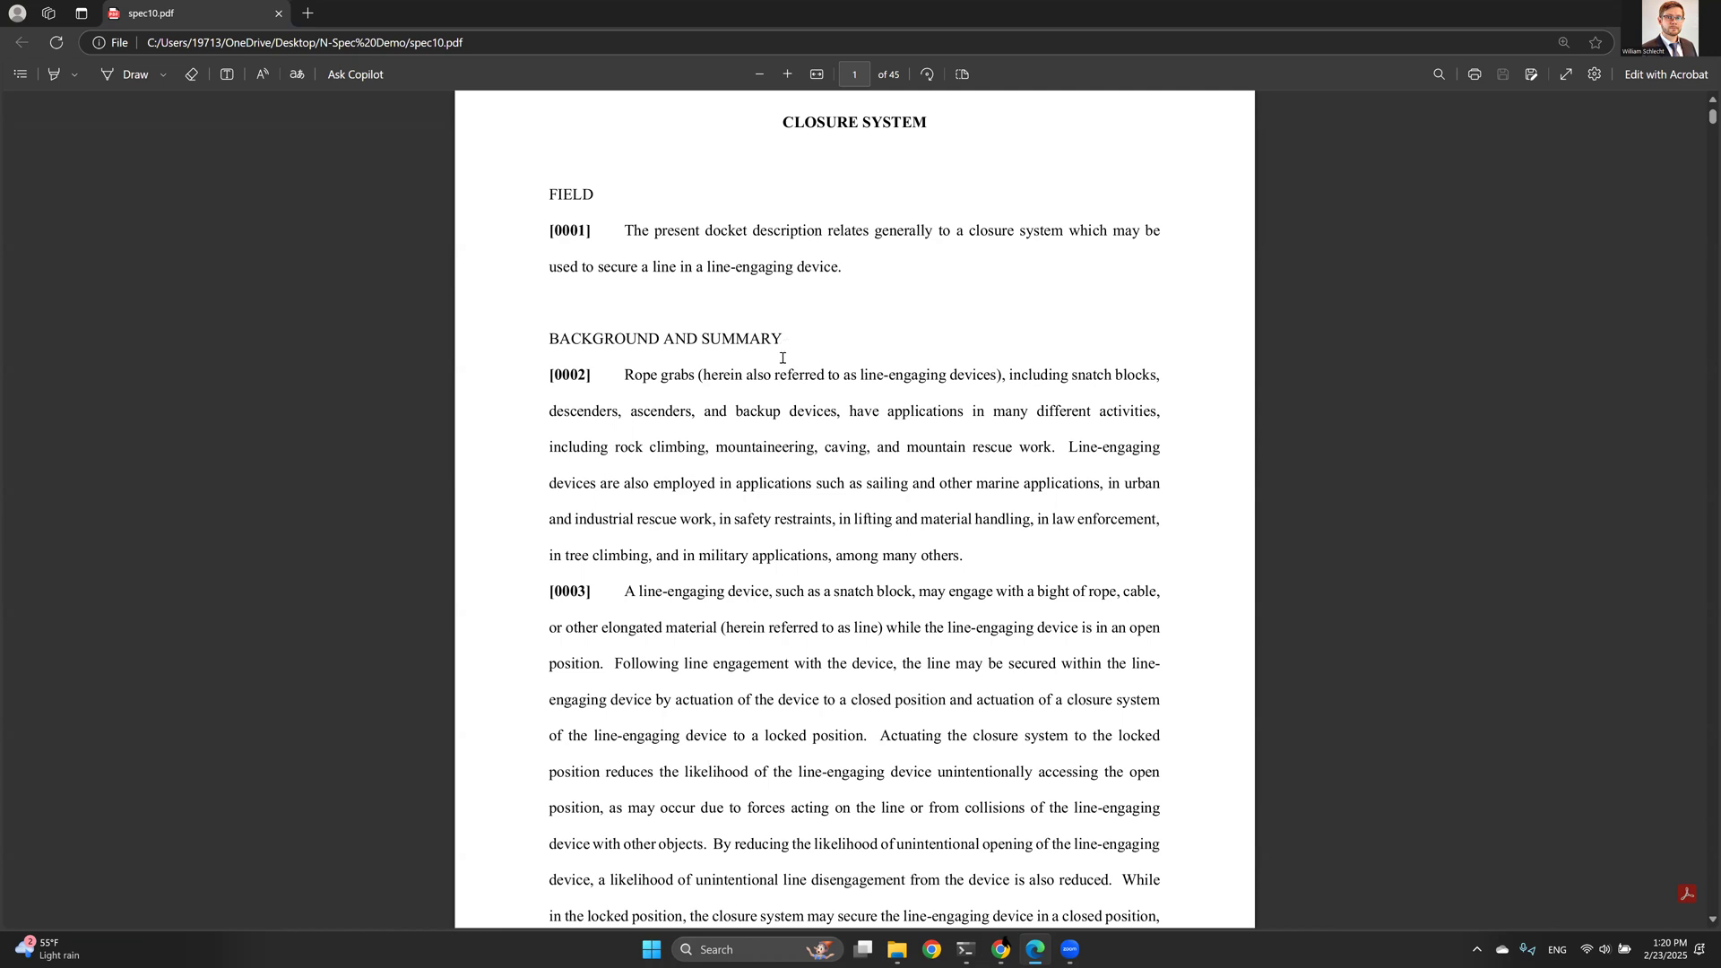
scroll(782, 358, "down", 2)
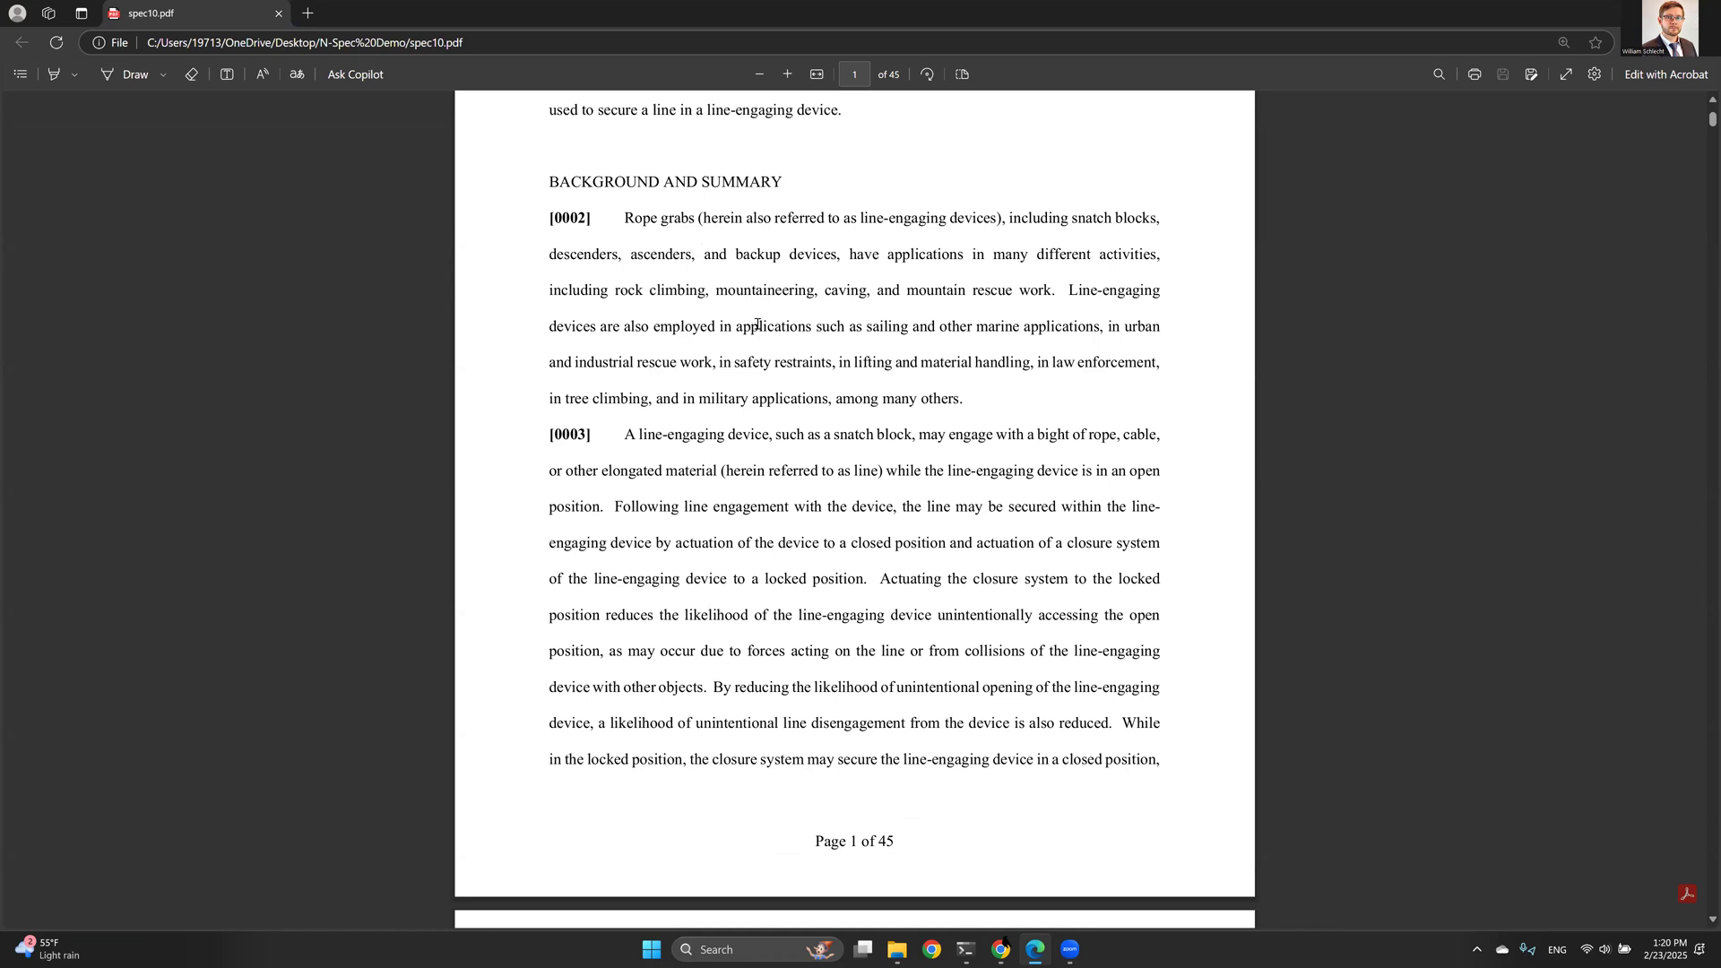
- Scroll through the Background and Summary of spec10.pdf from page 1 down to paragraph [0005] on page 3
scroll(757, 325, "down", 7)
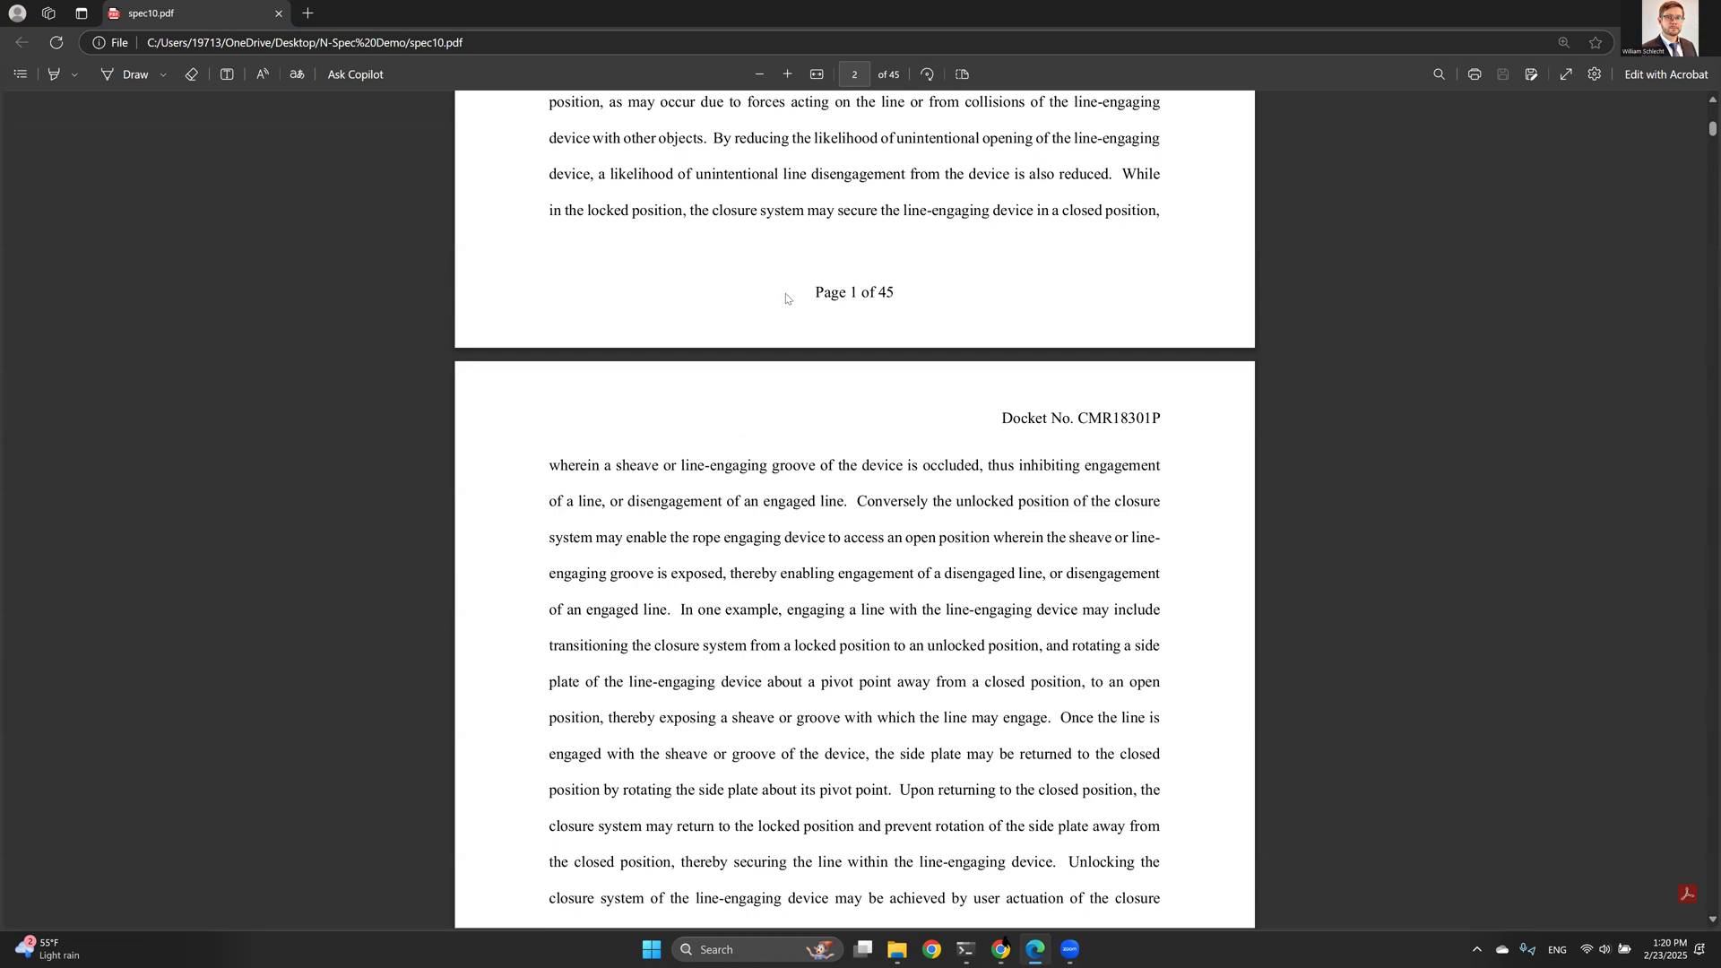
scroll(786, 294, "up", 3)
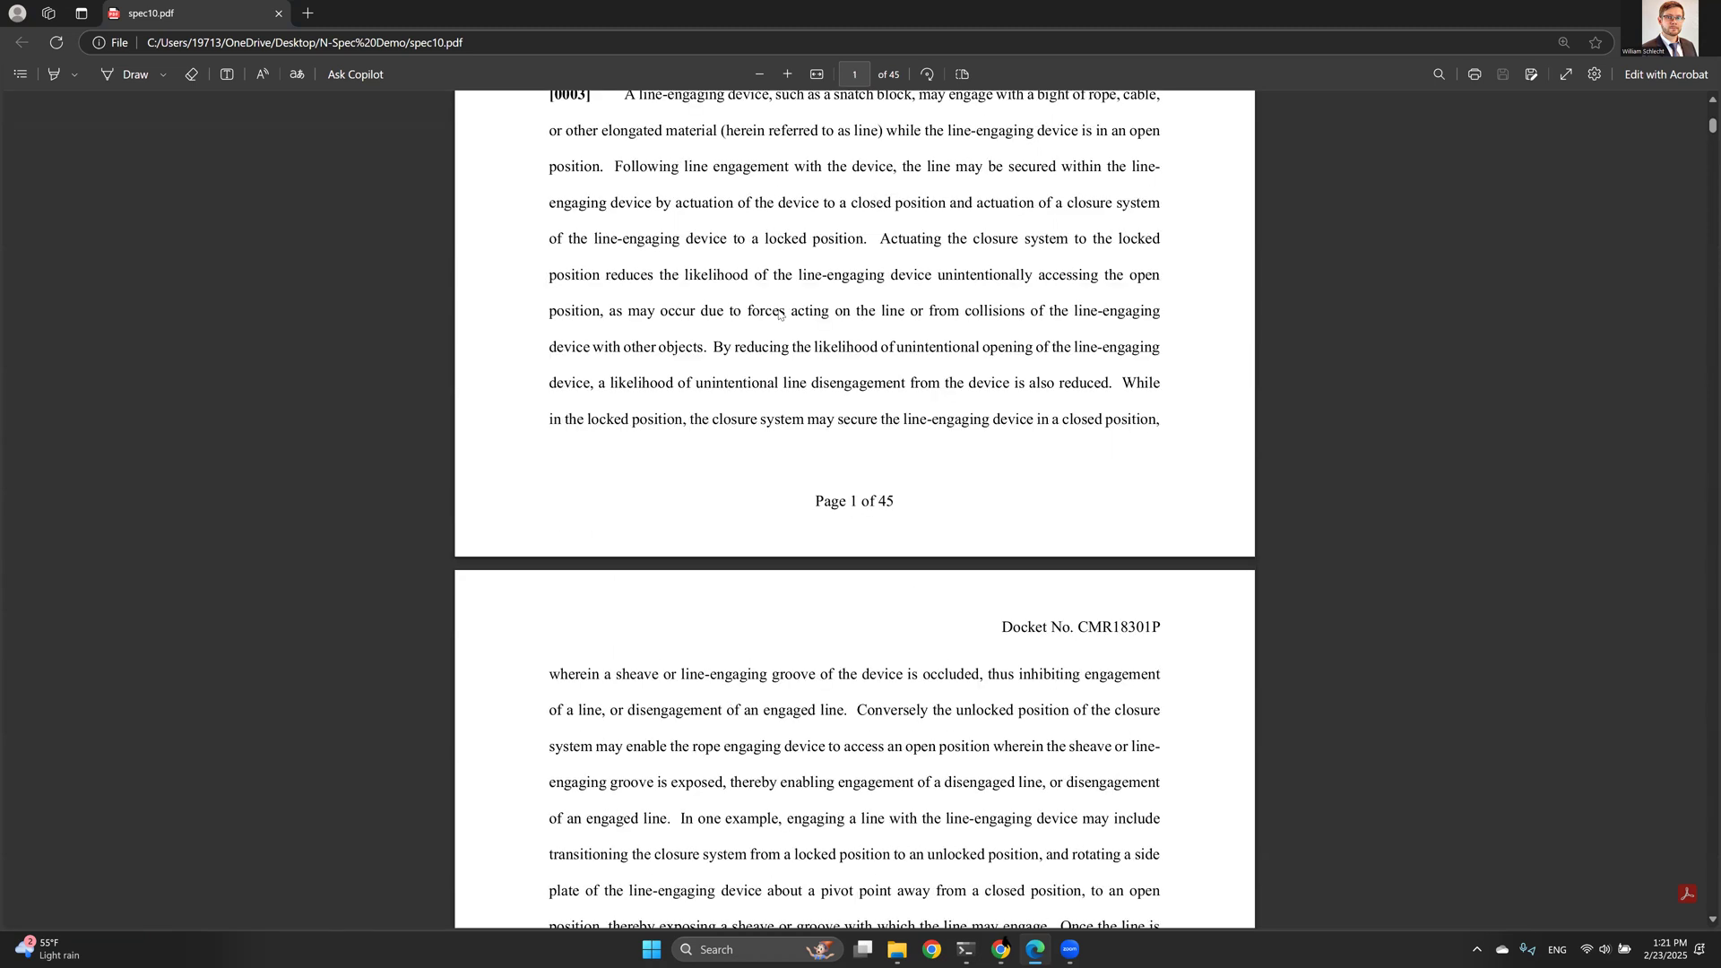
scroll(779, 314, "down", 8)
scroll(802, 313, "down", 1)
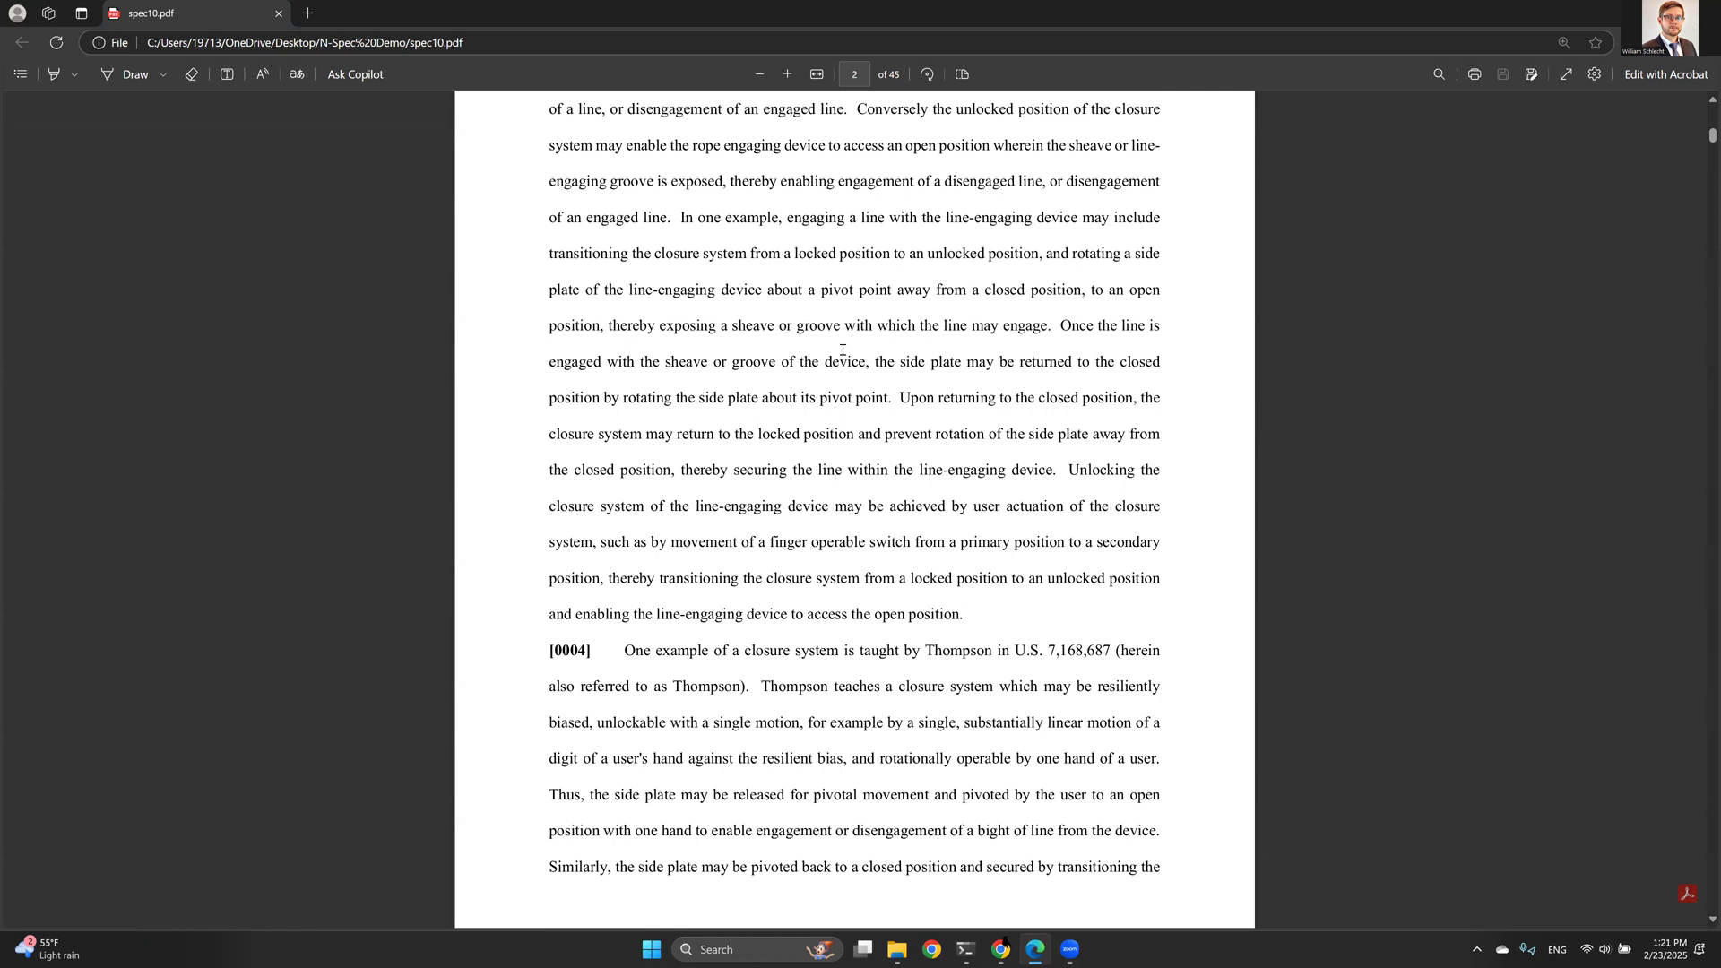
scroll(832, 358, "down", 7)
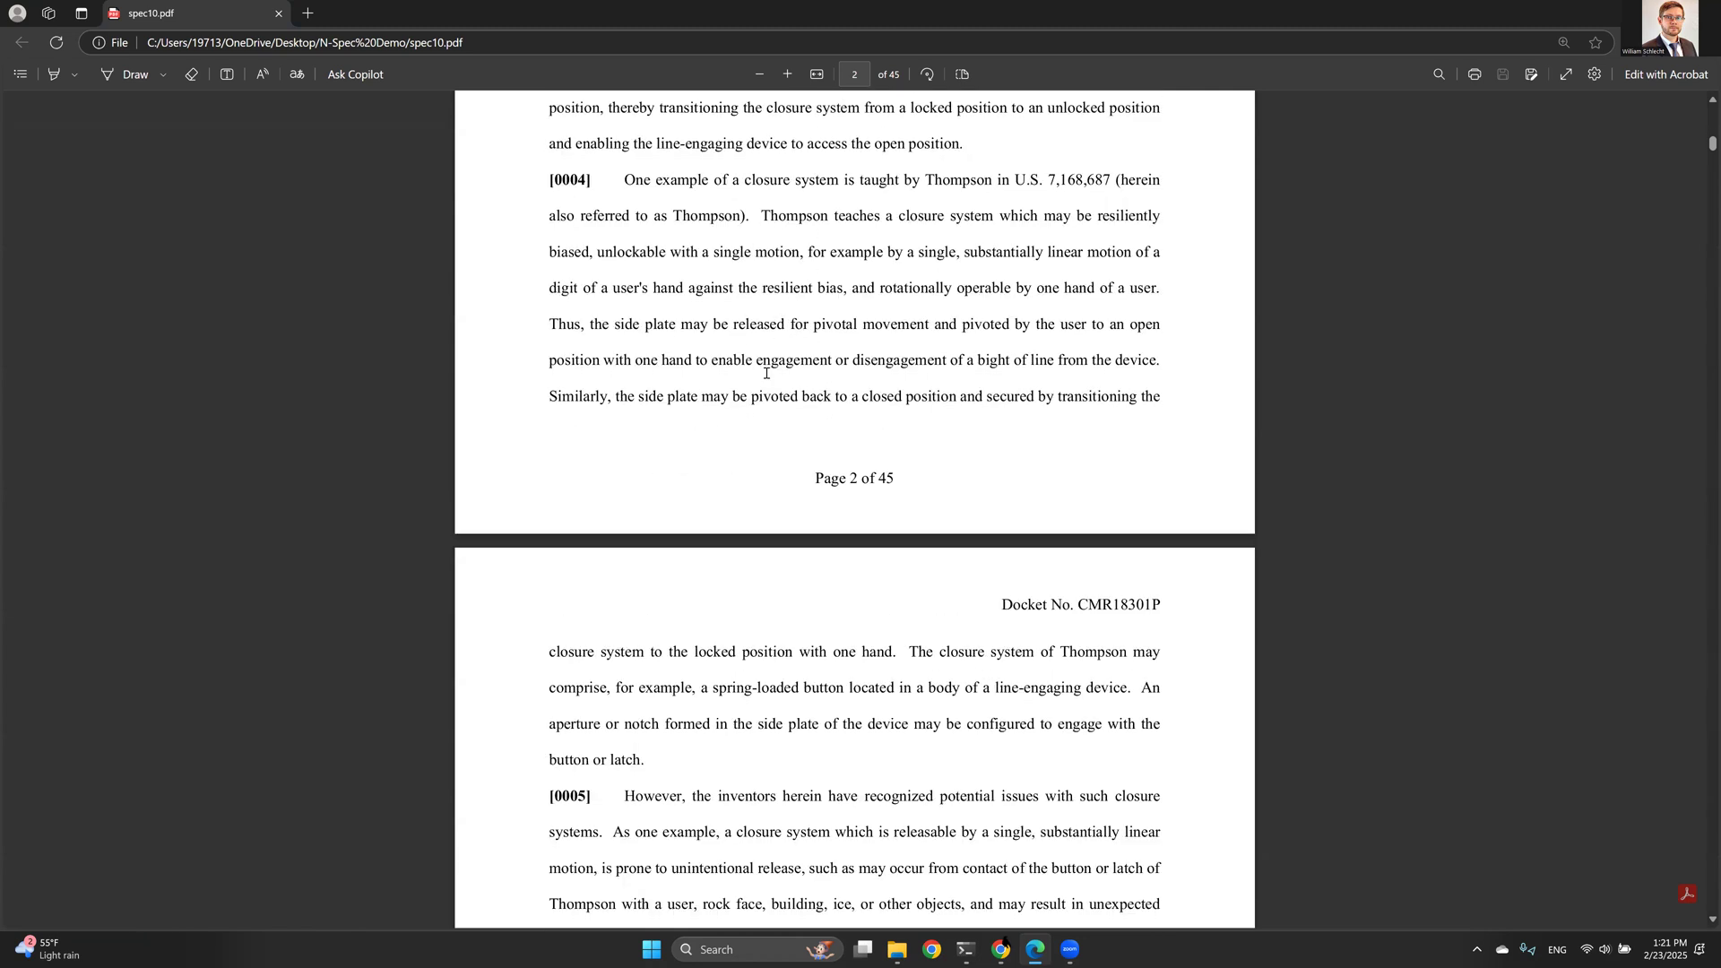
scroll(780, 394, "down", 3)
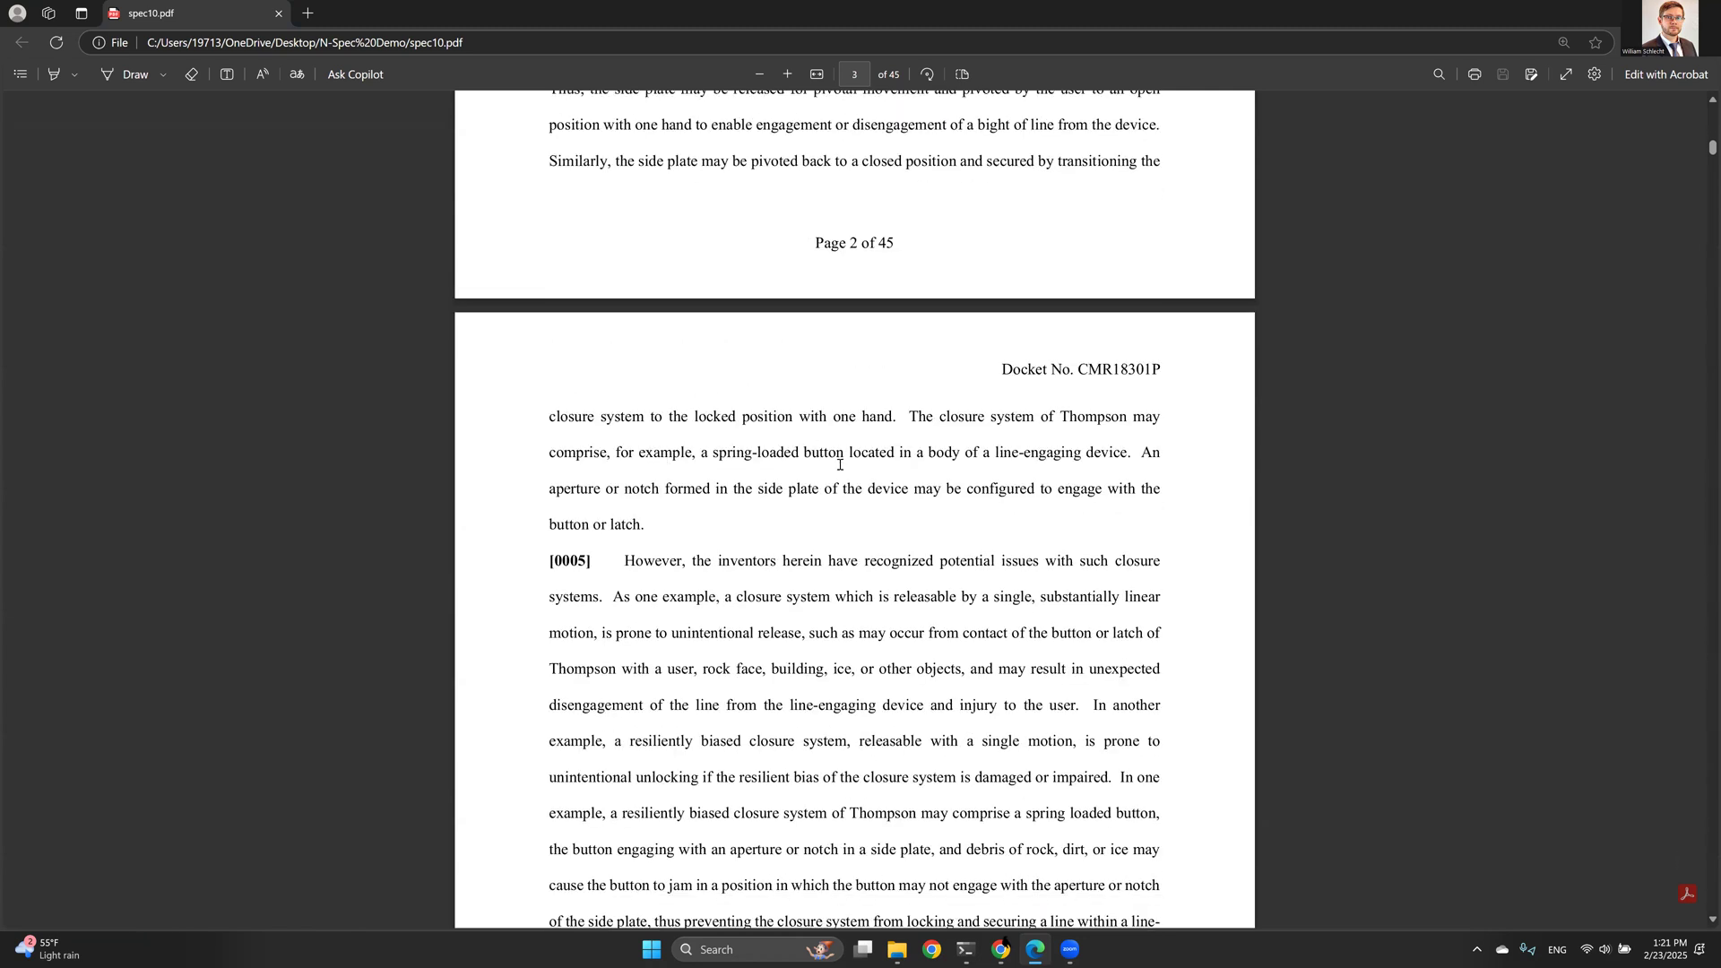
scroll(763, 372, "down", 3)
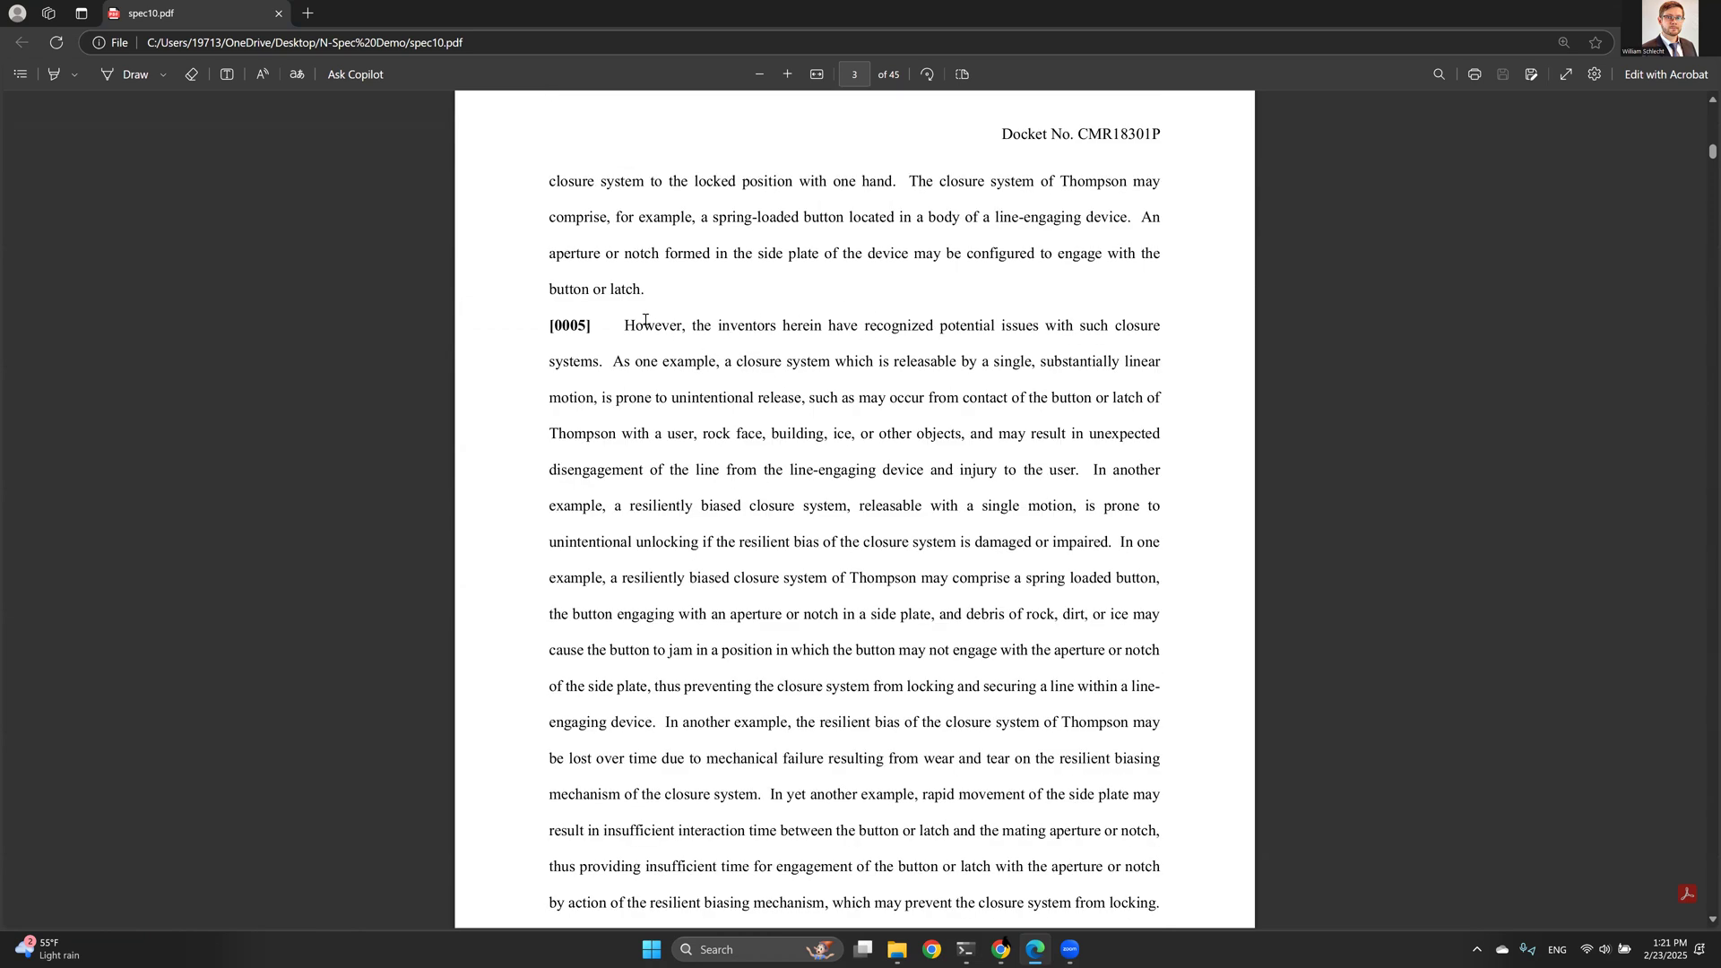
- Select the opening sentence of paragraph [0005] to point it out, then clear the selection
left_click_drag(624, 327, 751, 399)
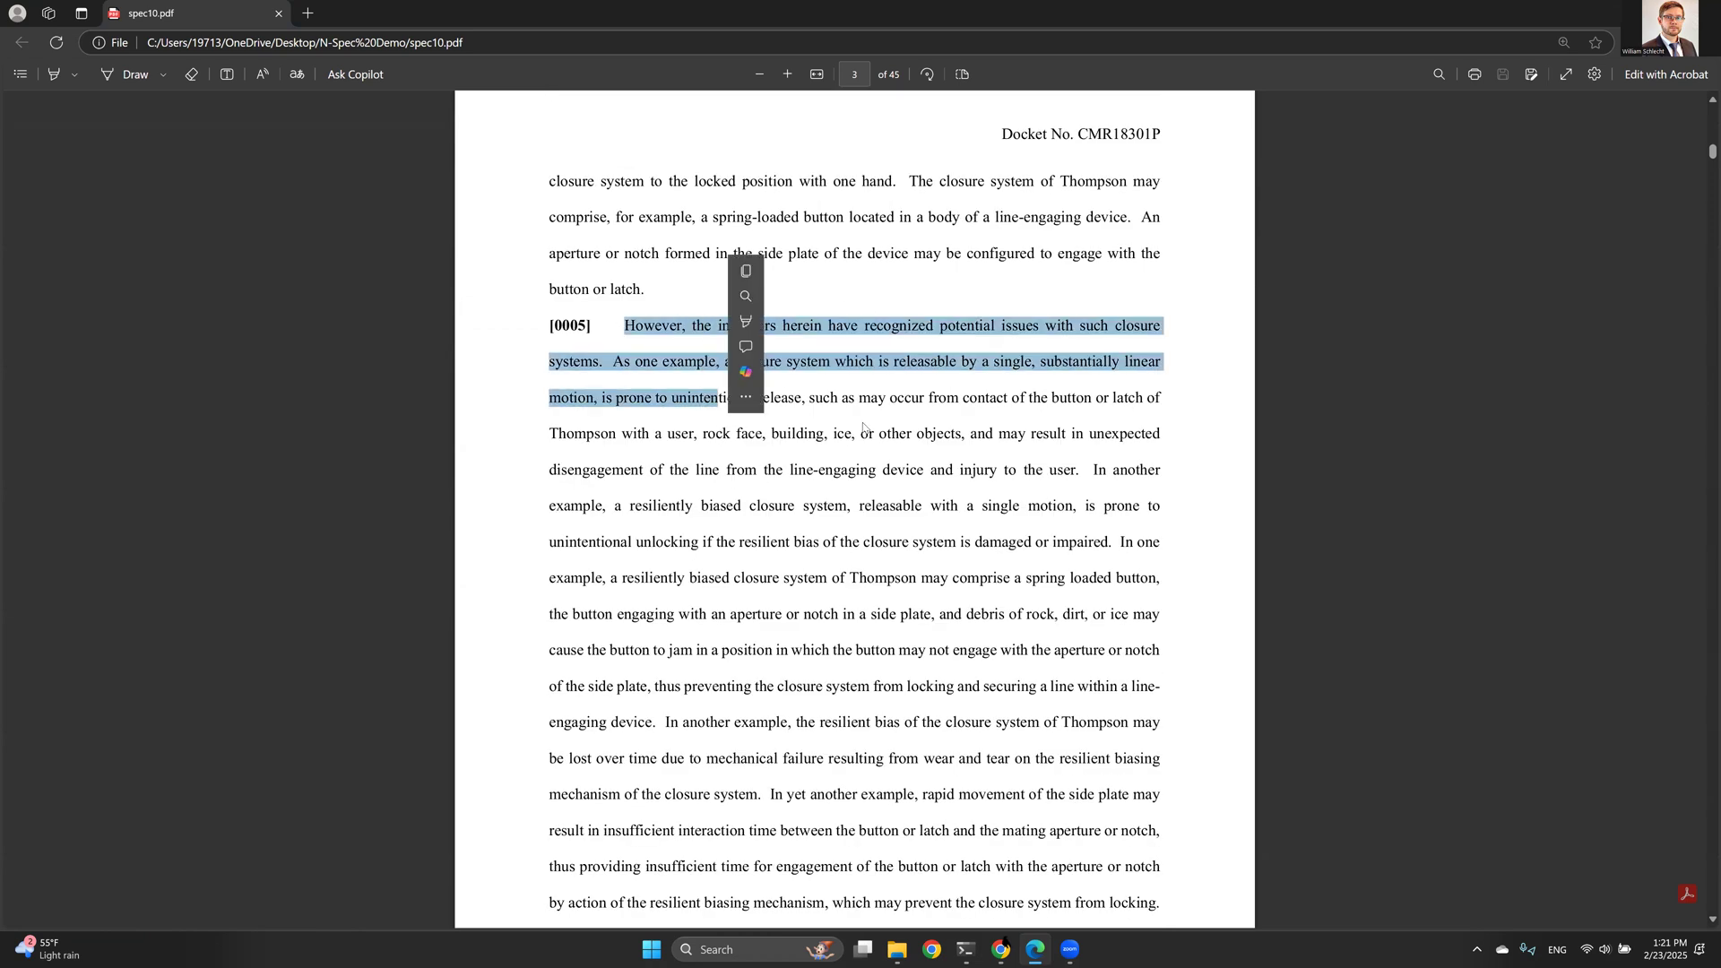
left_click(864, 427)
left_click(1610, 13)
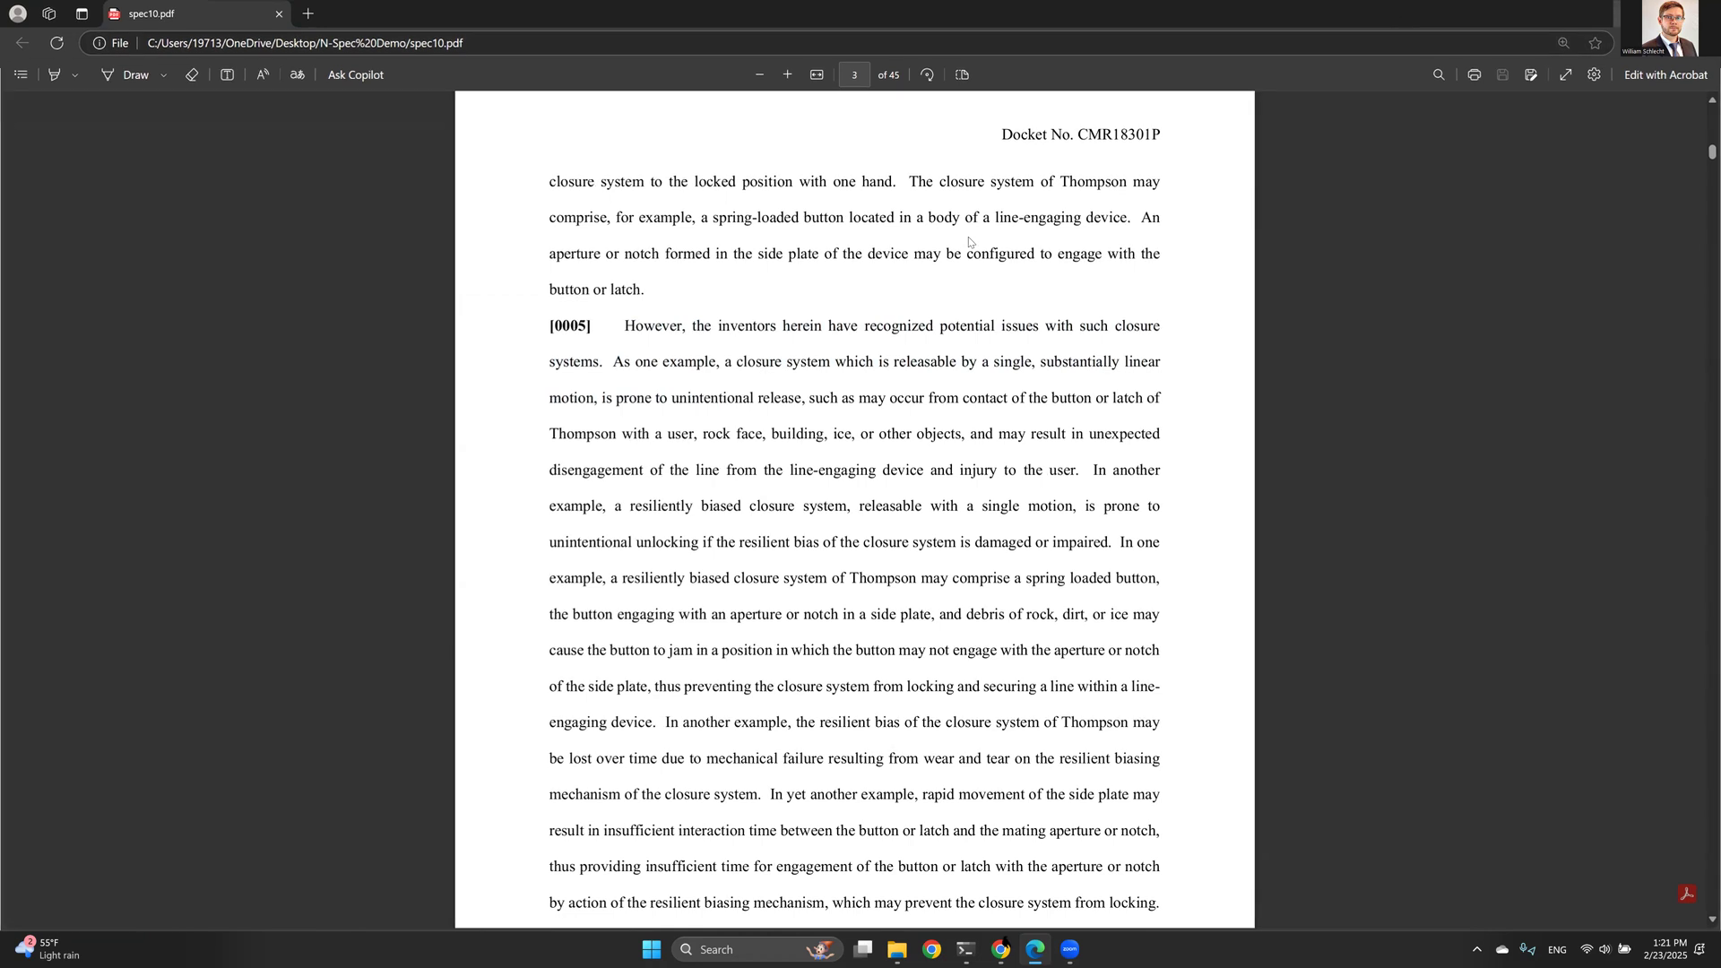